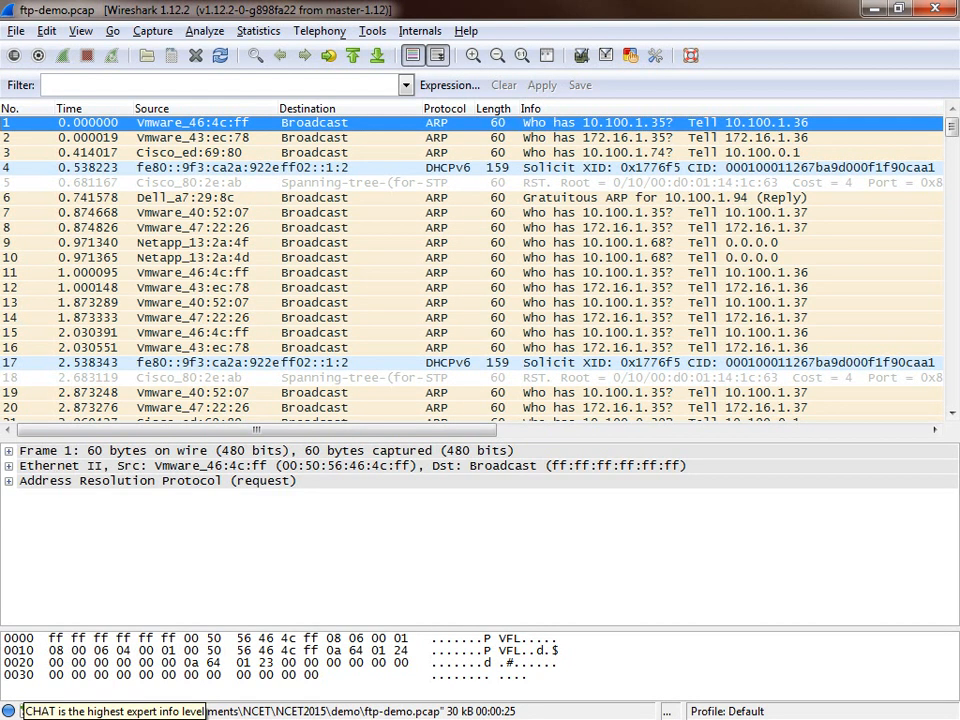
# Step: Review the Expert Info chats and details for the FTP demo capture, and close the report
pyautogui.click(9, 711)
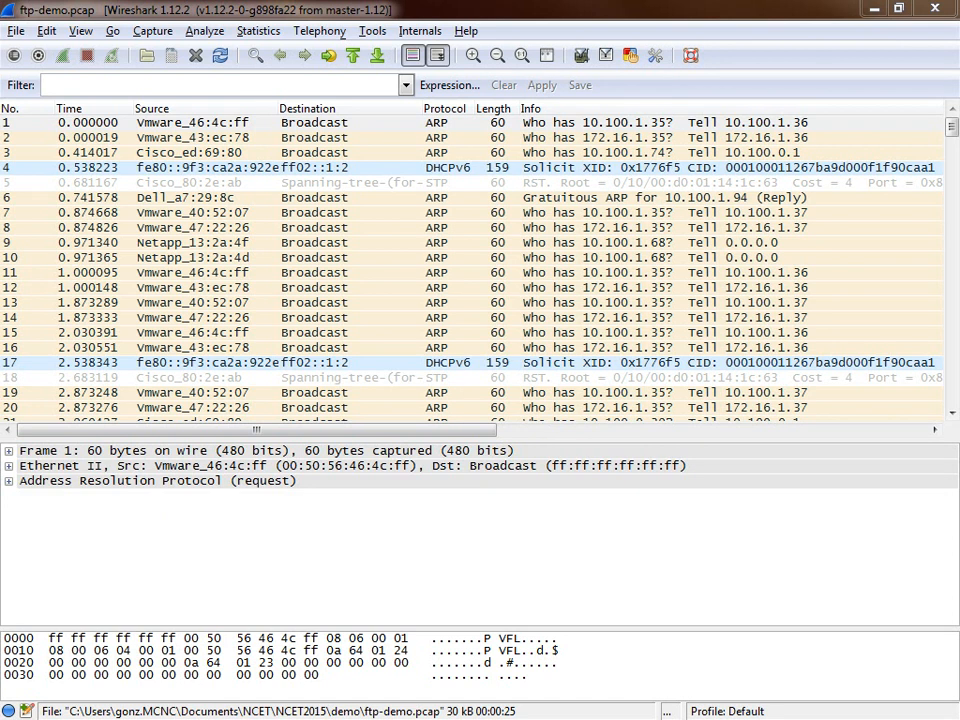
pyautogui.moveTo(0, 212); pyautogui.dragTo(540, 246)
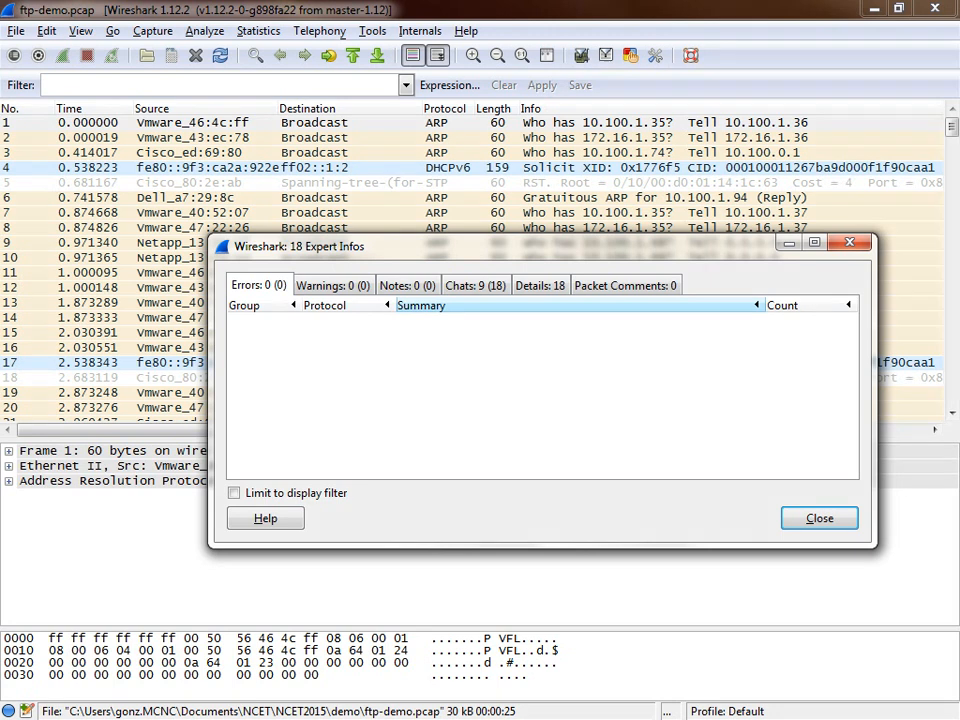
pyautogui.click(475, 286)
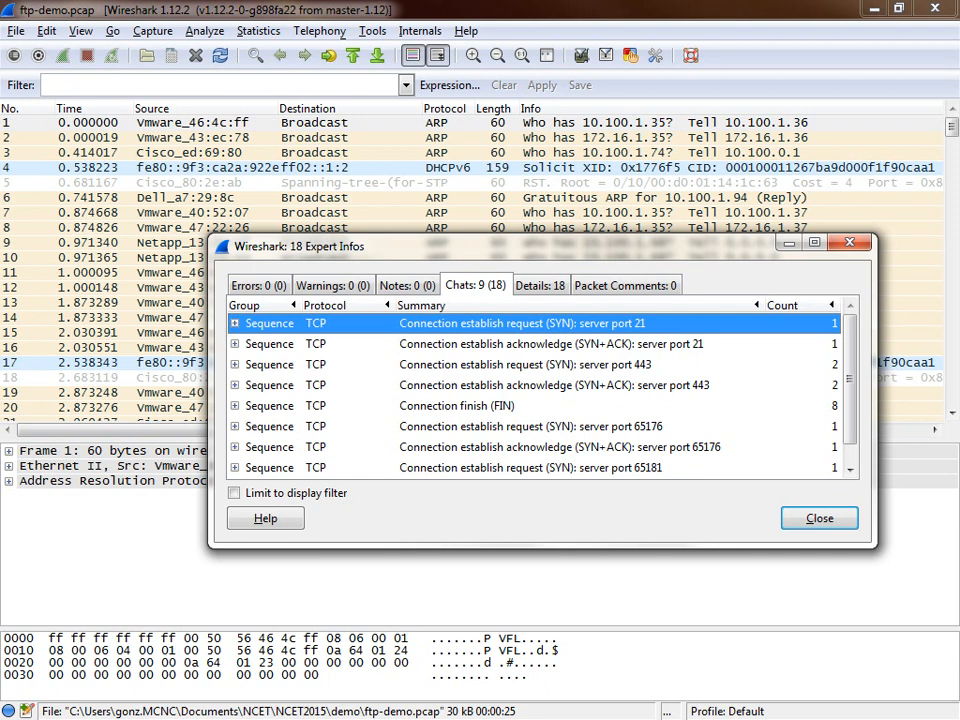
pyautogui.click(540, 286)
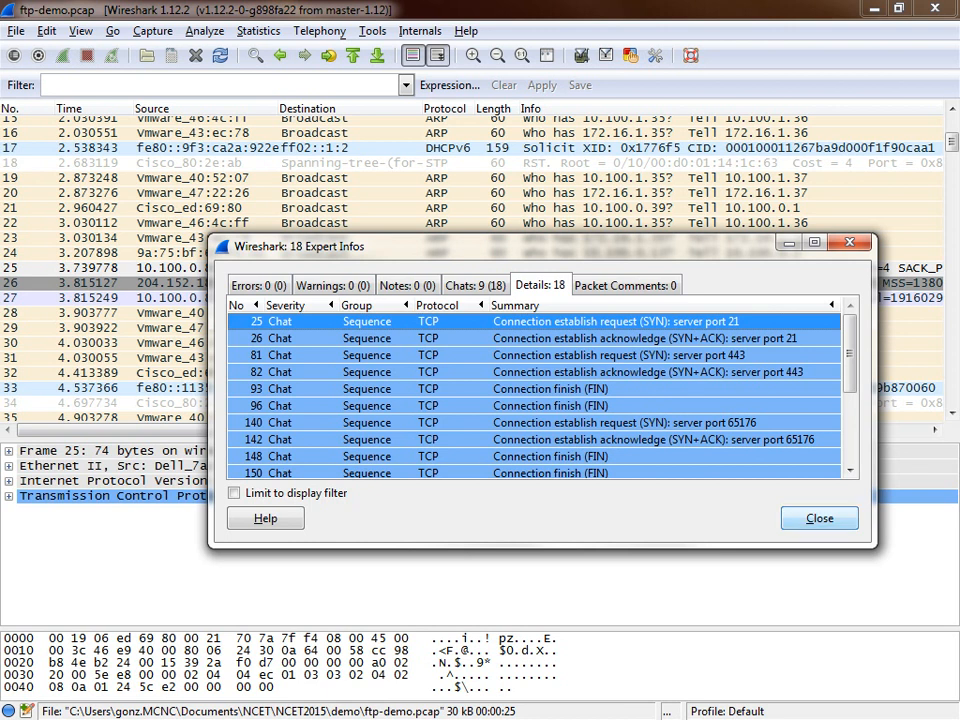
pyautogui.click(819, 518)
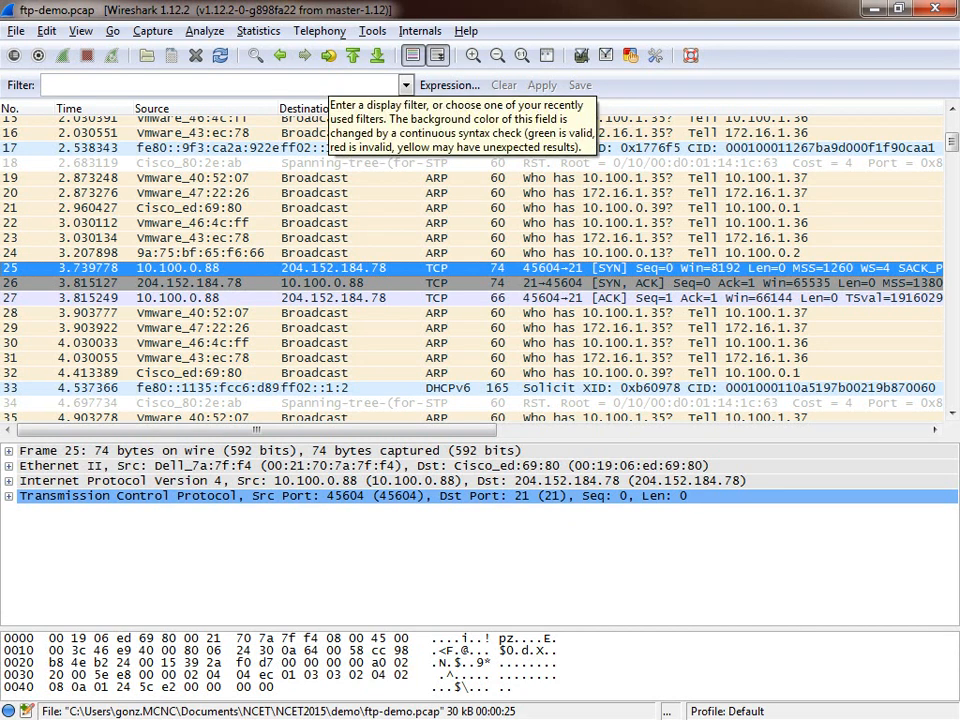
# Step: Filter the packet list with the display filter "ftp"
pyautogui.click(270, 84)
pyautogui.write('ftp')
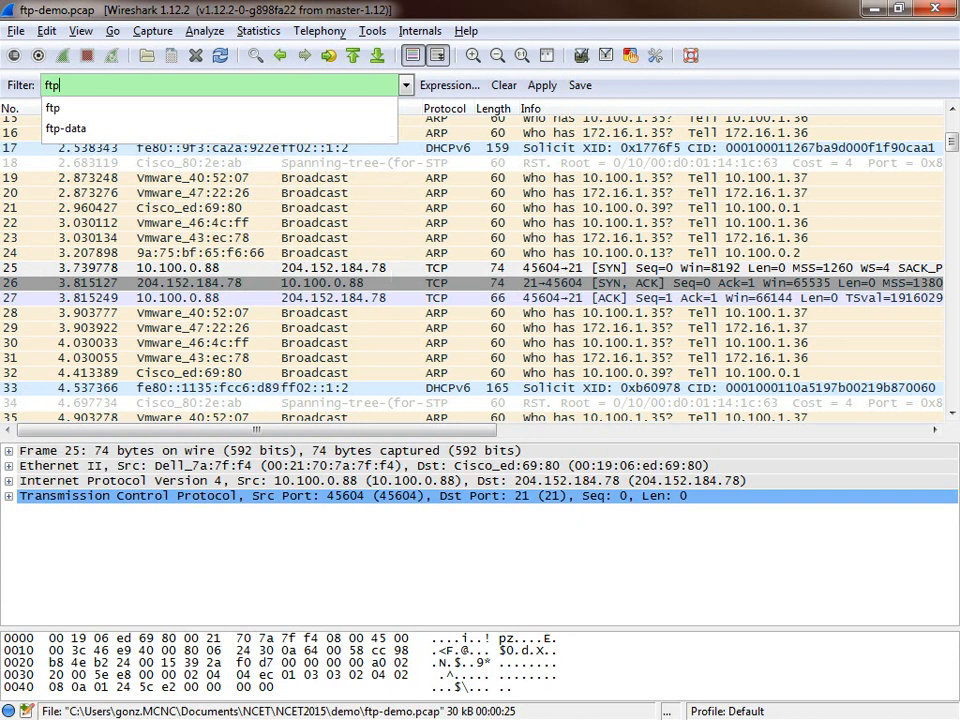
pyautogui.press('Return')
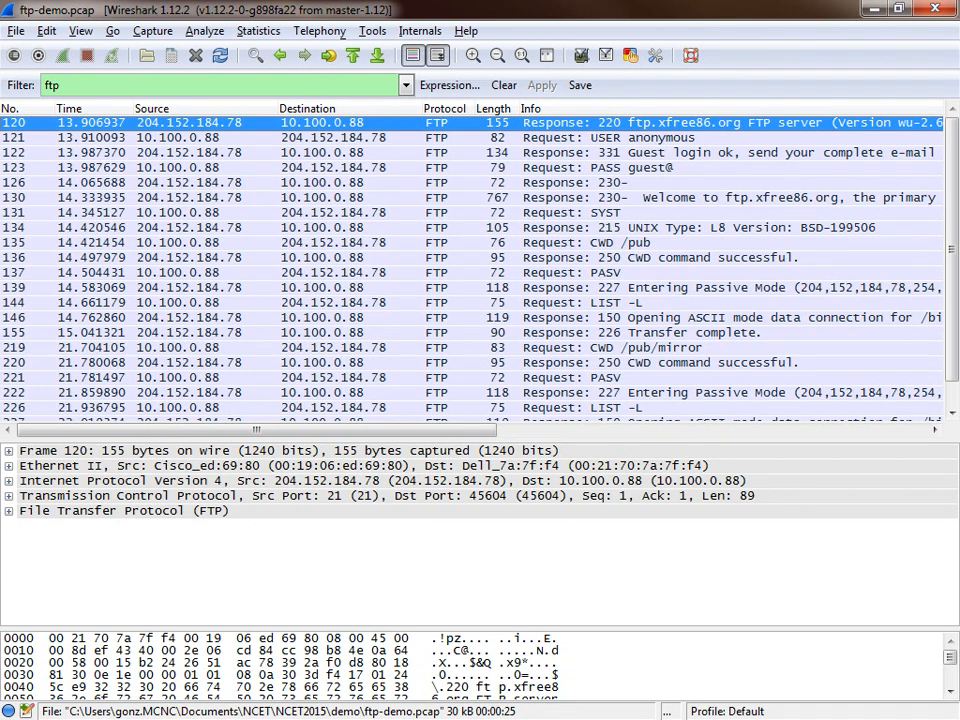
# Step: Follow the TCP stream of the first FTP packet, read the conversation, and close it
pyautogui.rightClick(641, 122)
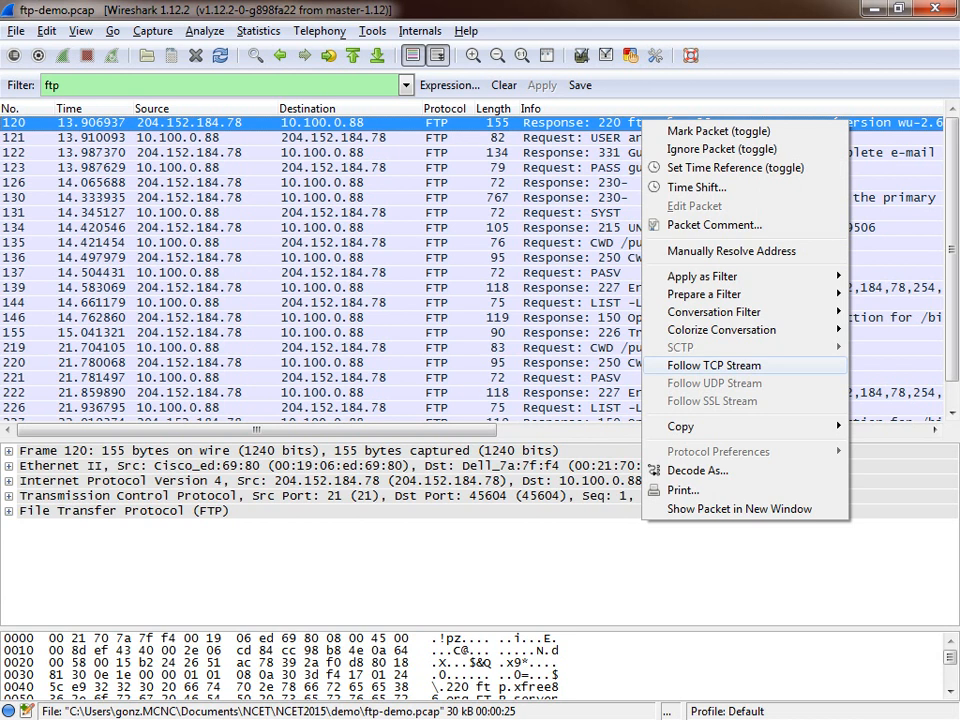
pyautogui.click(714, 365)
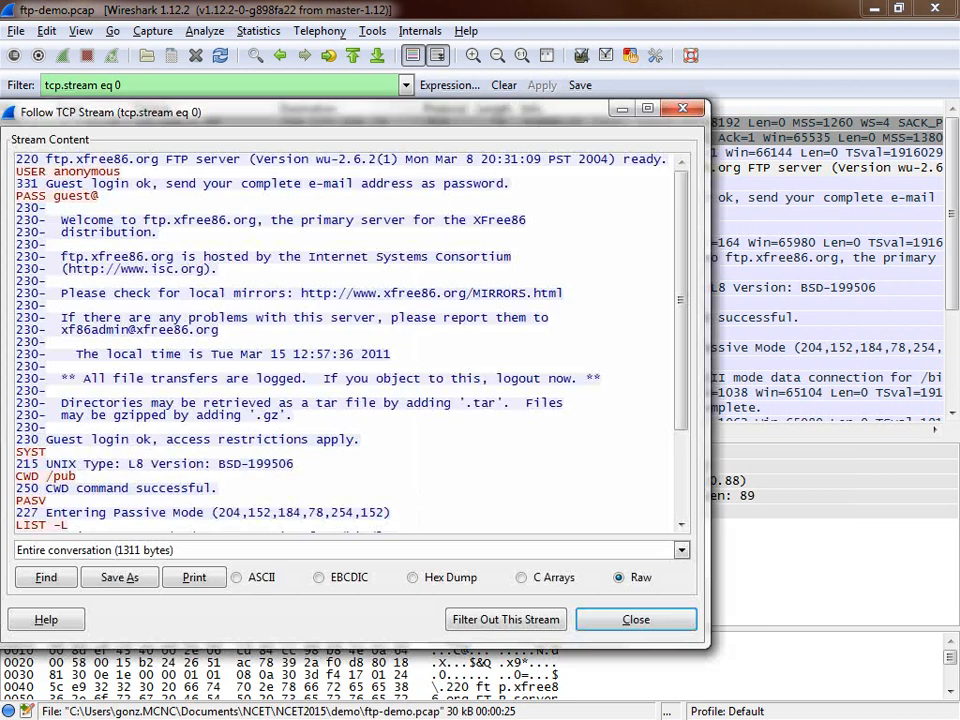
pyautogui.moveTo(340, 112); pyautogui.dragTo(422, 114)
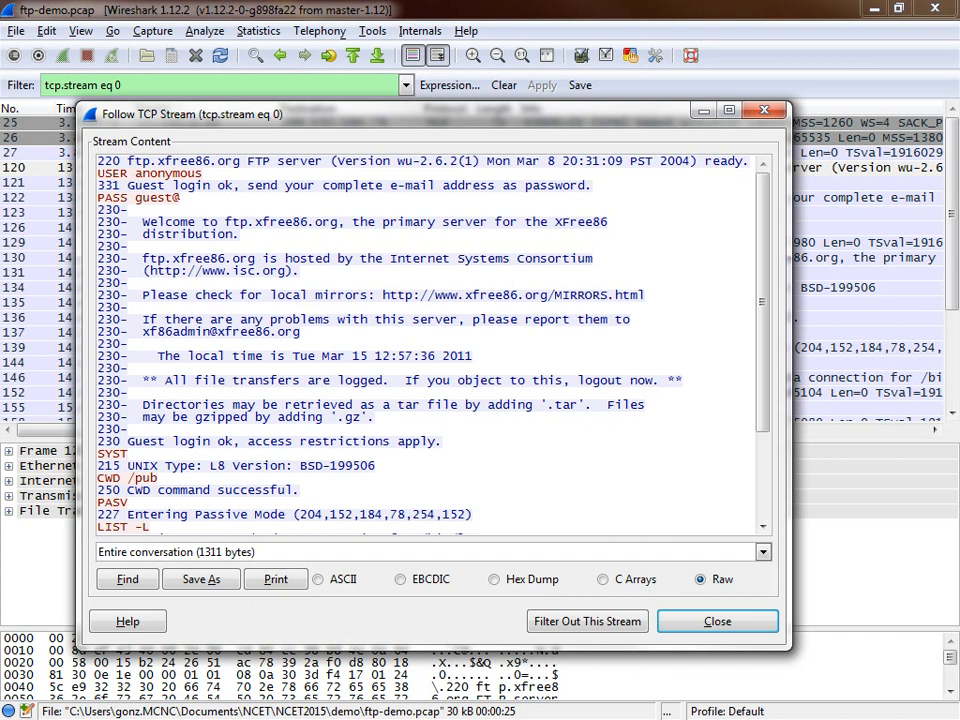
pyautogui.hotkey('alt', 'Tab')
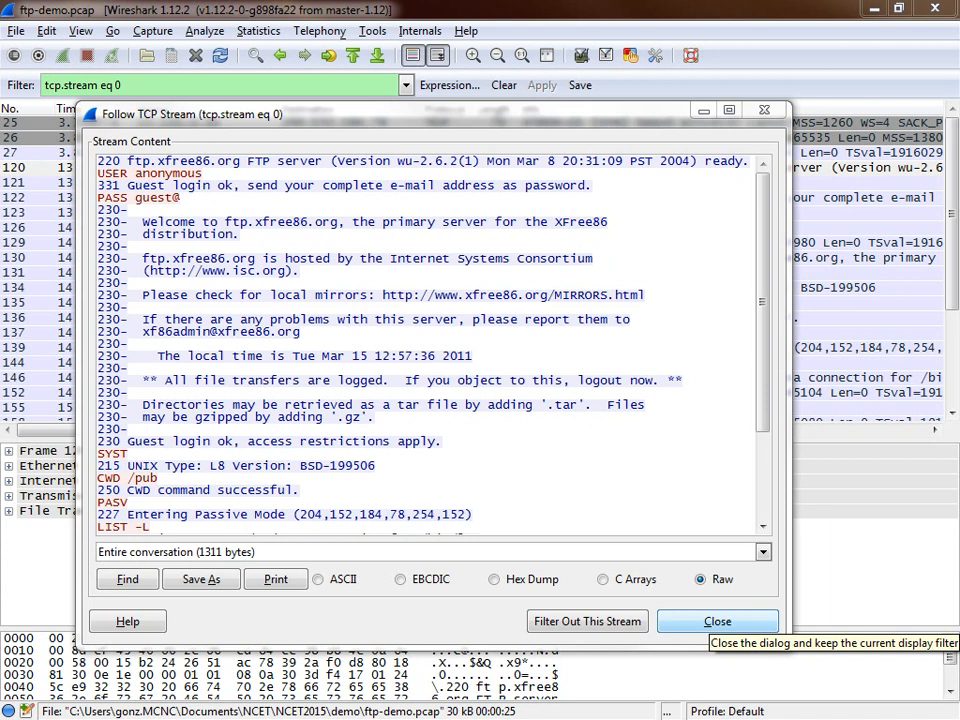
pyautogui.click(717, 621)
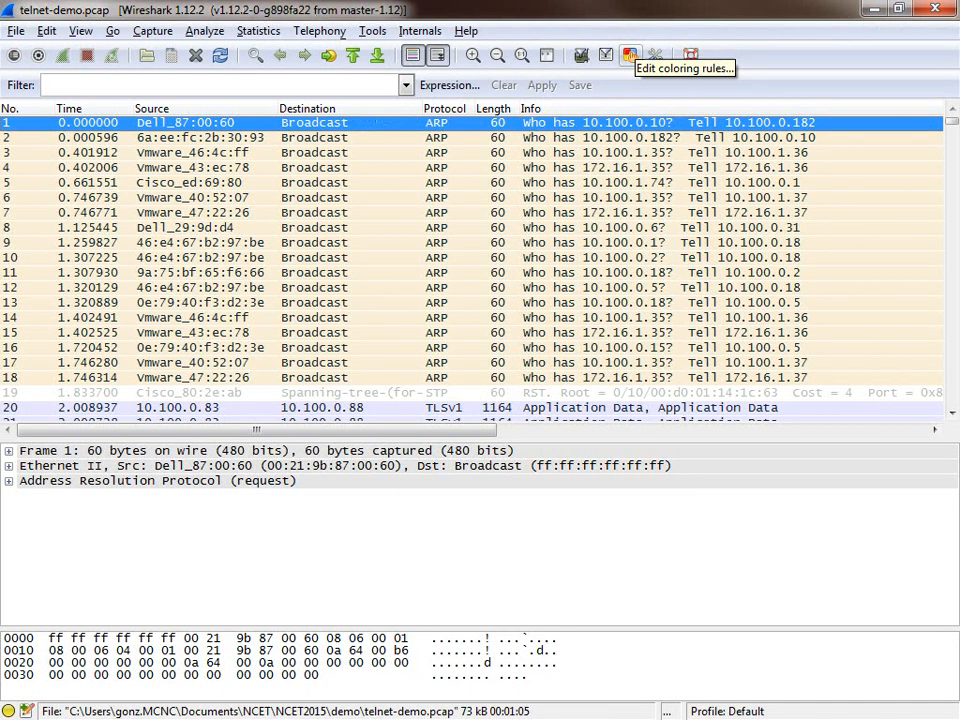
pyautogui.click(303, 86)
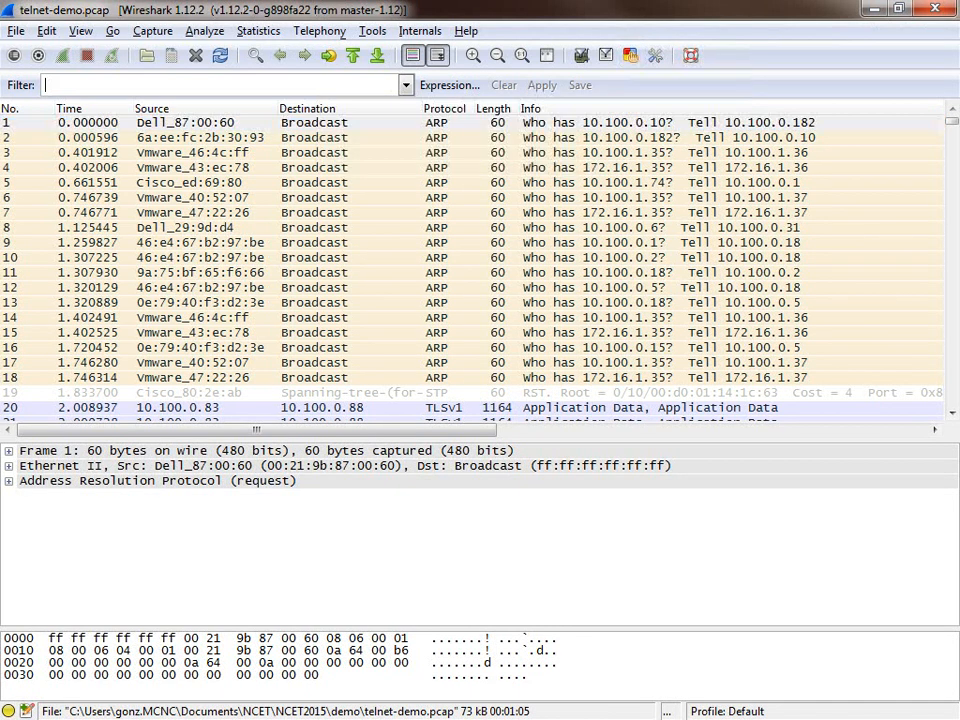
pyautogui.write('port')
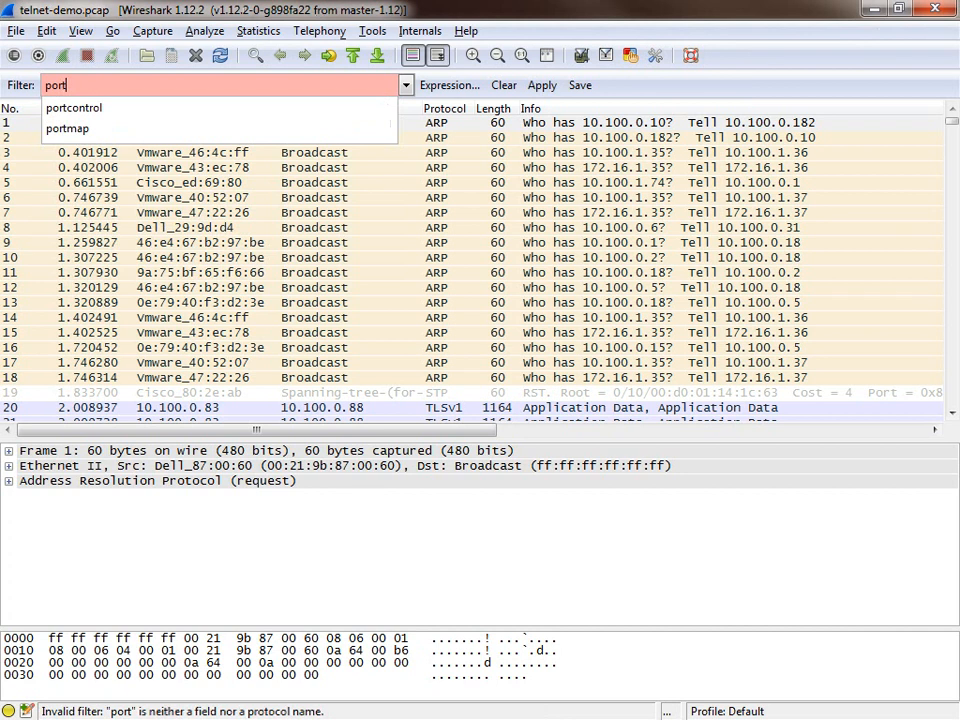
pyautogui.write(' 23')
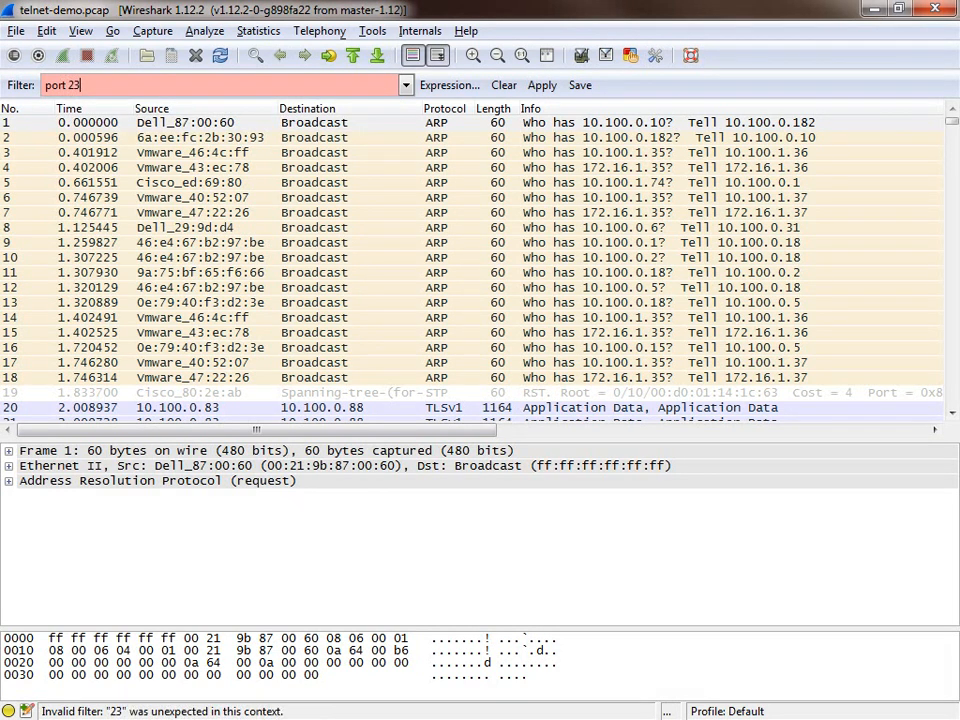
pyautogui.press('BackSpace')
pyautogui.press('BackSpace')
pyautogui.press('BackSpace')
pyautogui.press('BackSpace')
pyautogui.press('BackSpace')
pyautogui.press('BackSpace')
pyautogui.press('BackSpace')
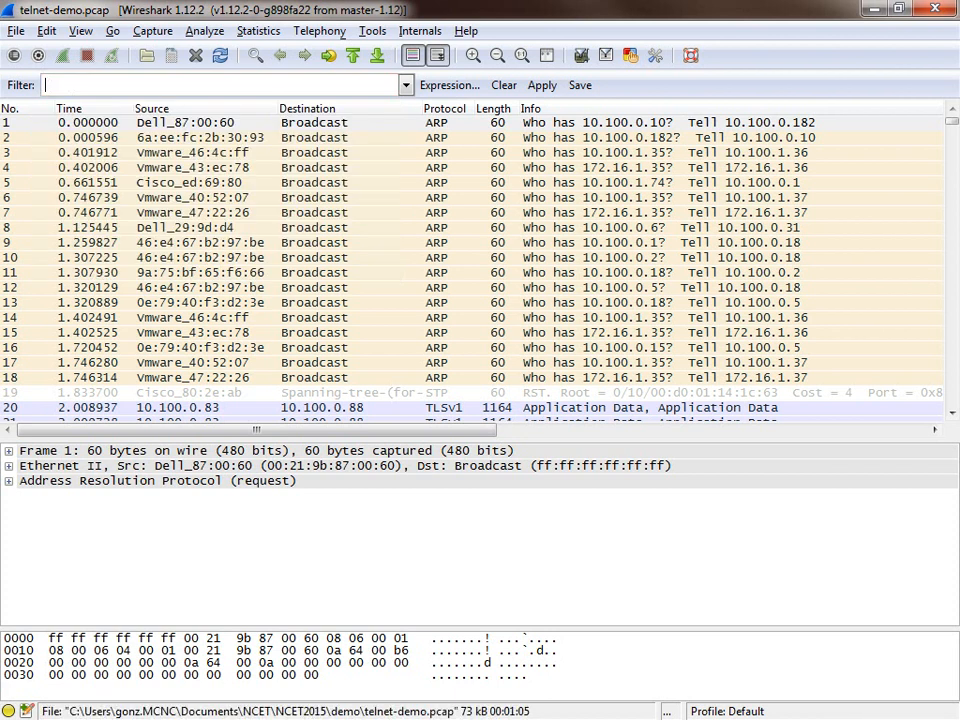
# Step: Filter the packet list by "telnet" and review the TCP stream of the first Telnet packet
pyautogui.write('telnet')
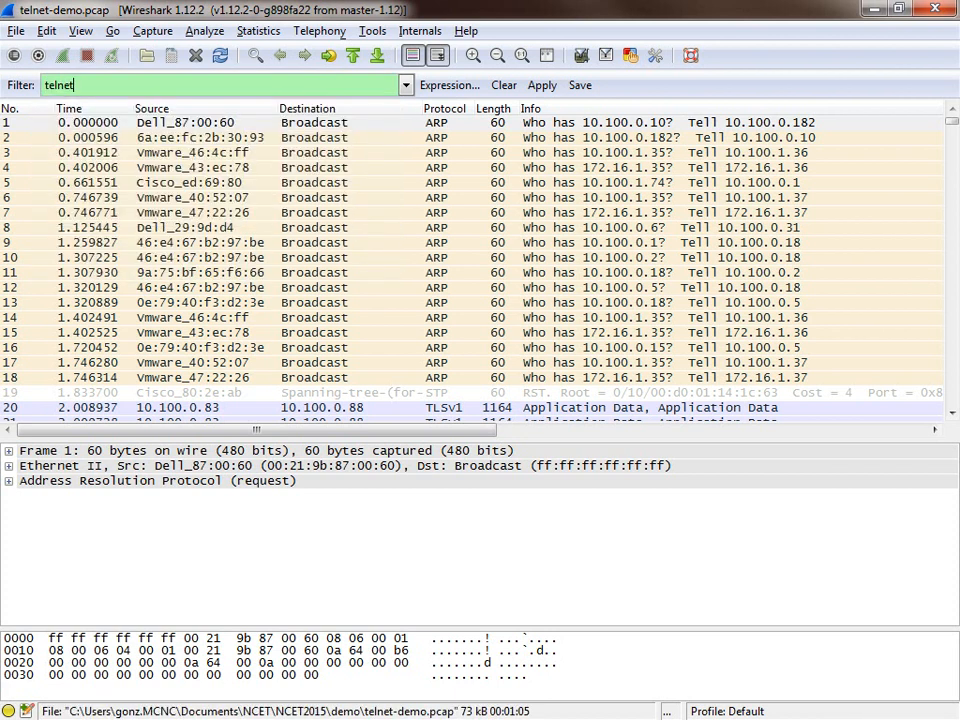
pyautogui.press('Return')
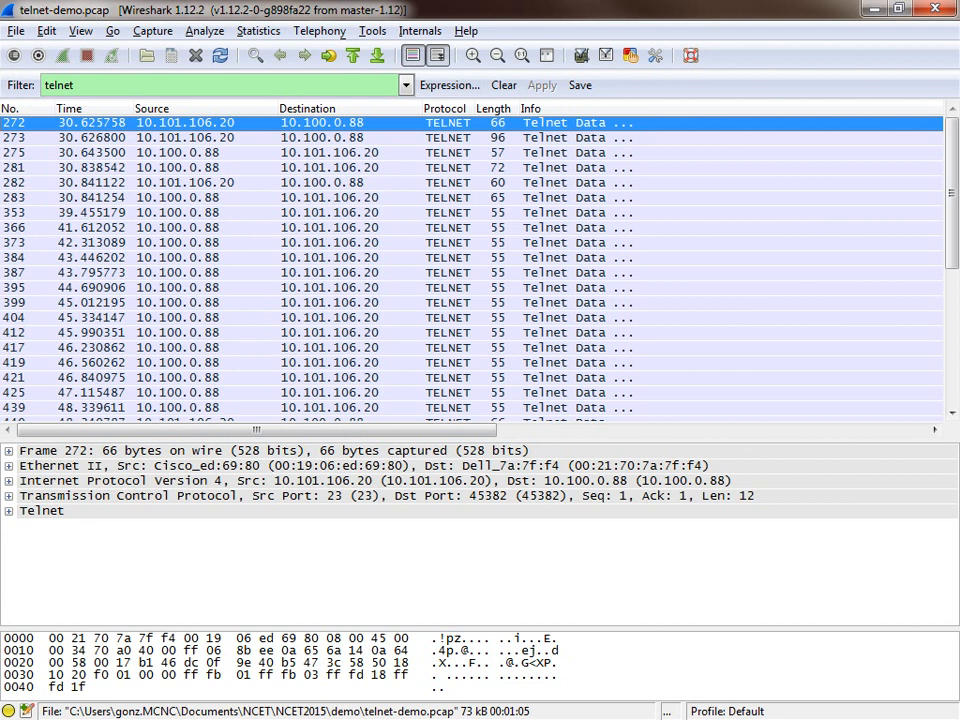
pyautogui.rightClick(456, 123)
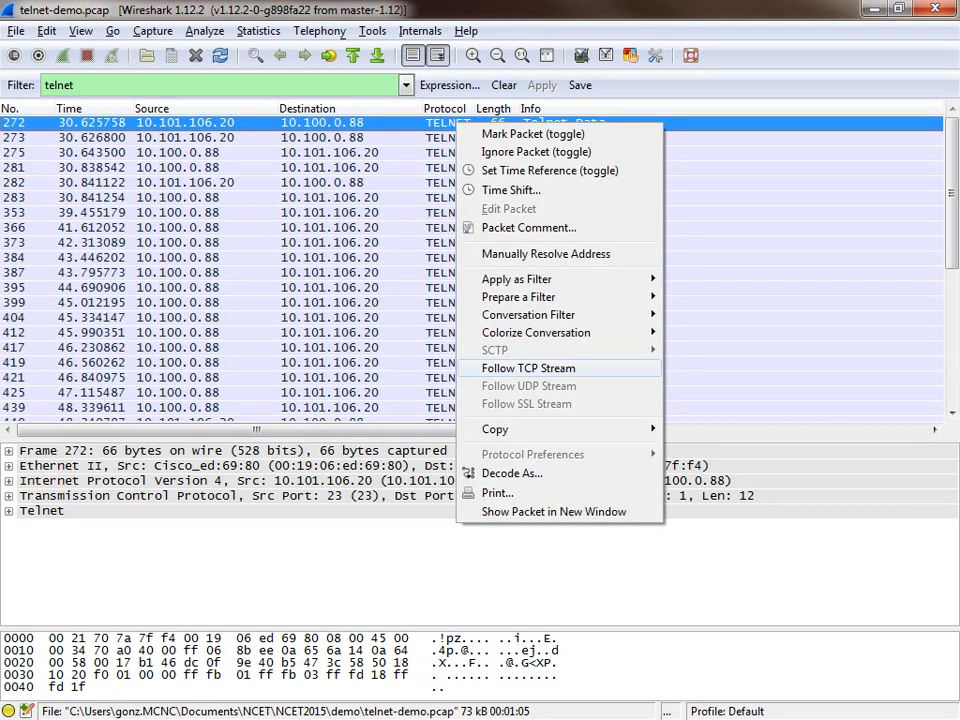
pyautogui.click(528, 368)
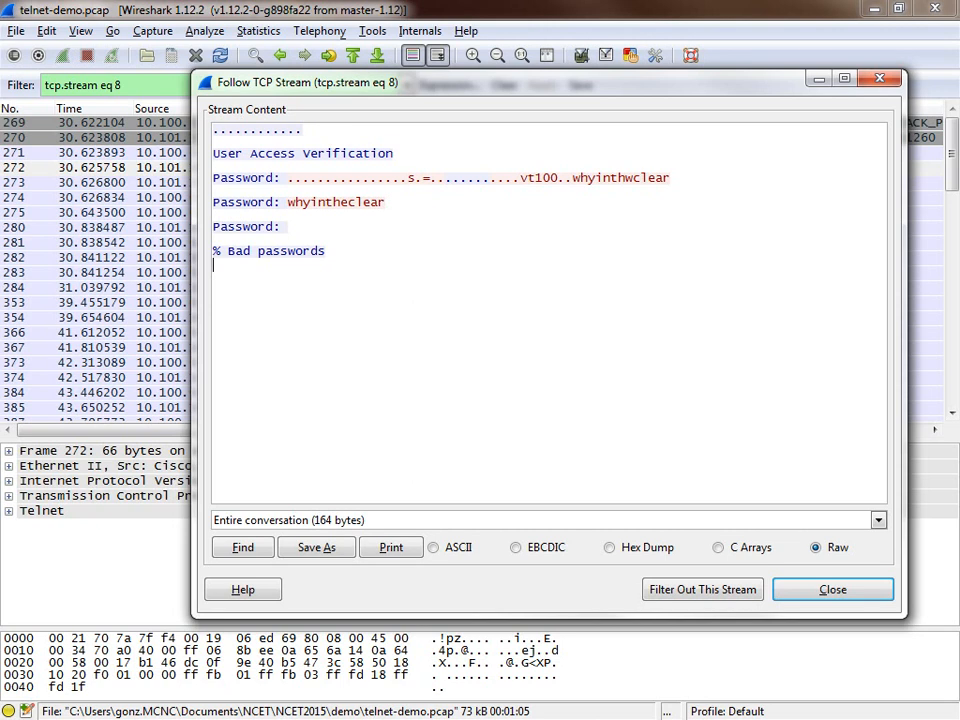
pyautogui.press('Escape')
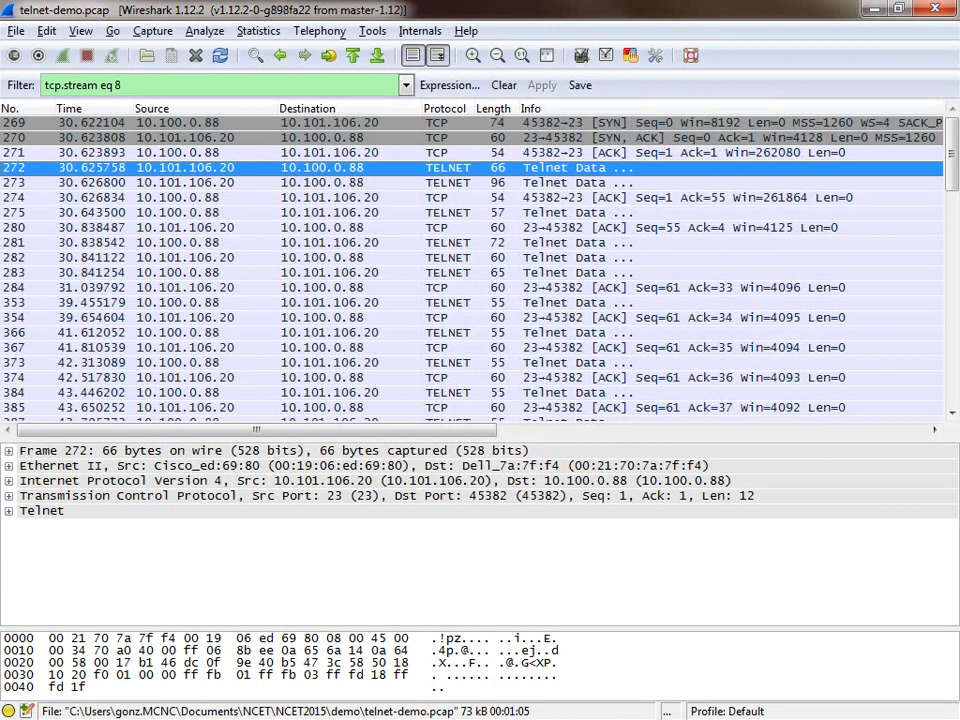
# Step: Review the Expert Info warnings for the Telnet demo capture, and close the report
pyautogui.hotkey('alt', 'Tab')
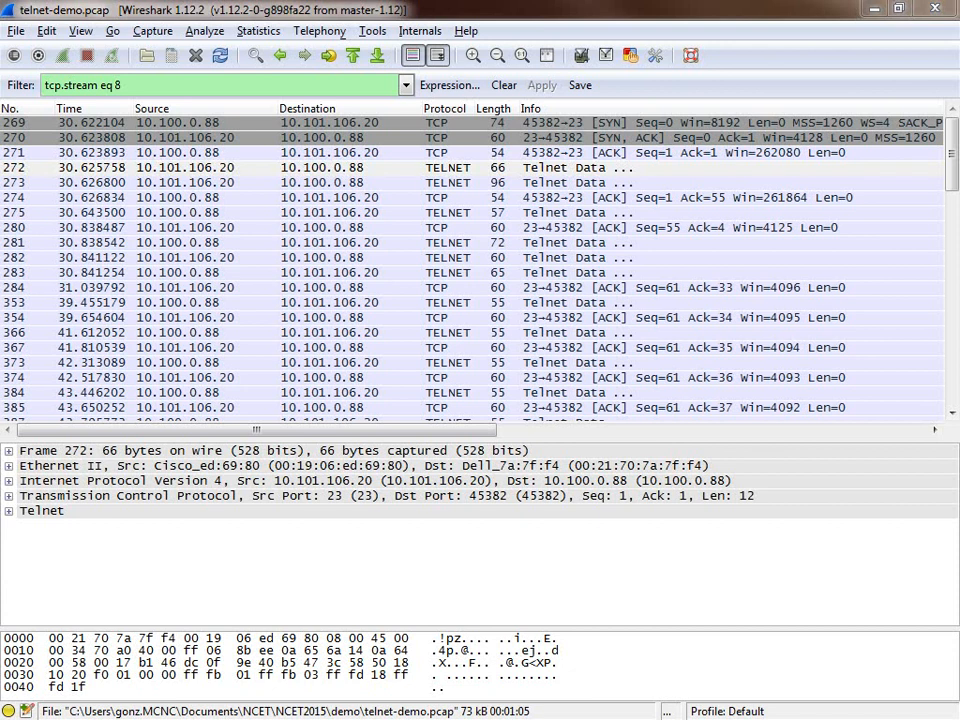
pyautogui.moveTo(0, 90); pyautogui.dragTo(480, 145)
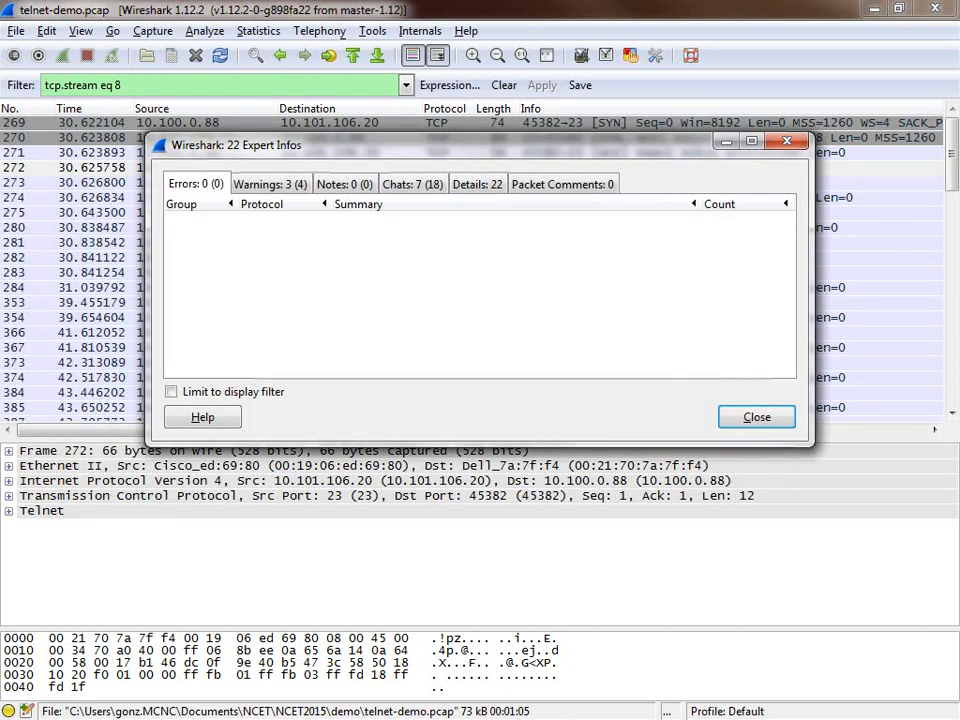
pyautogui.click(270, 184)
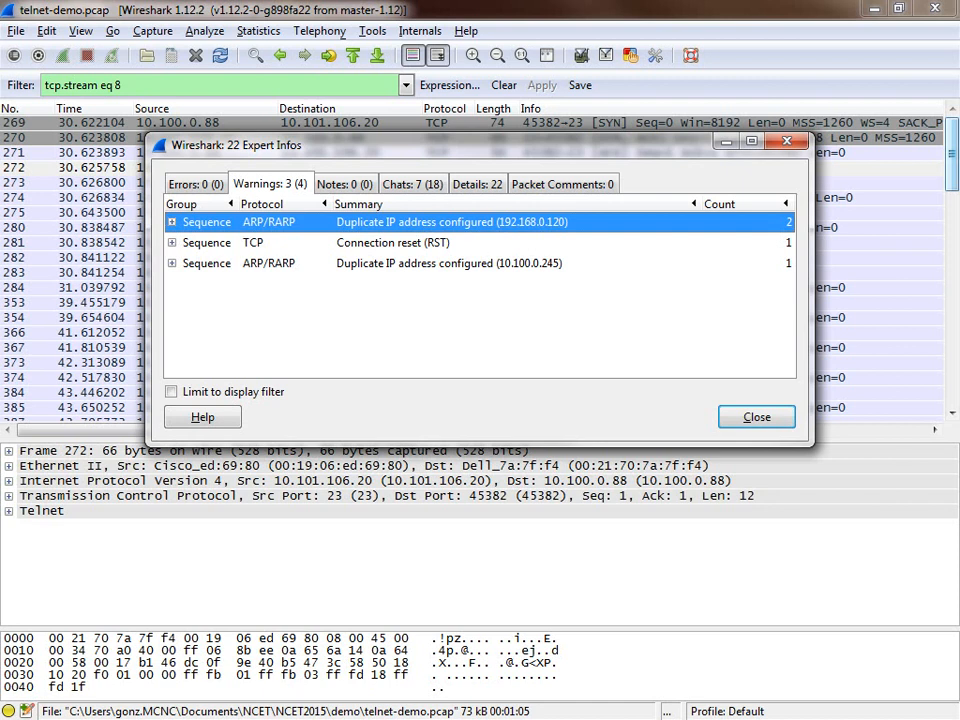
pyautogui.click(757, 417)
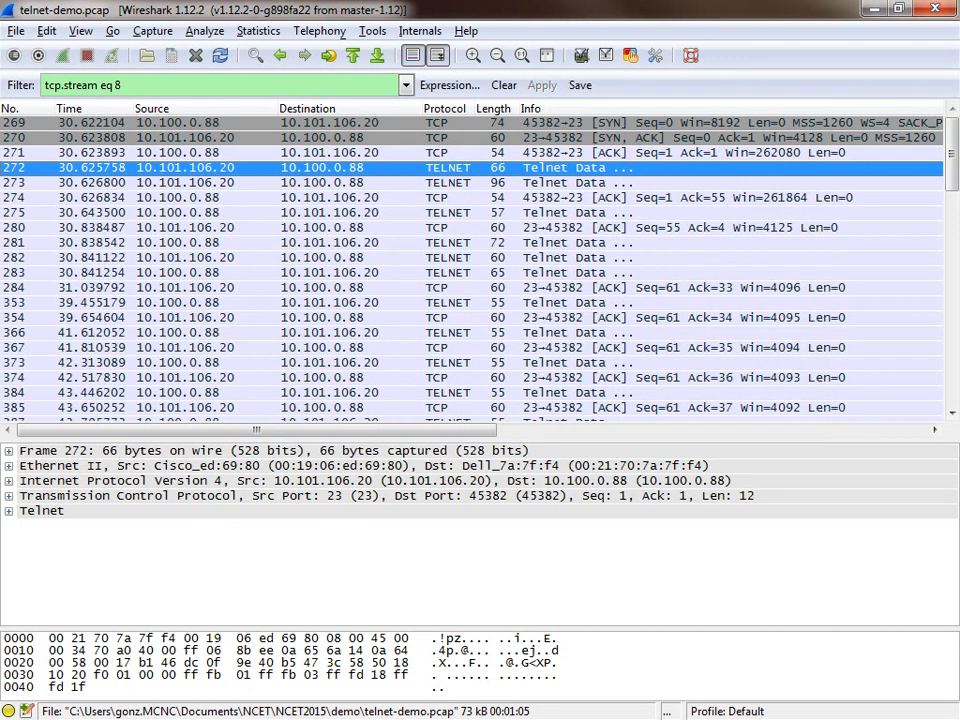
# Step: Switch to the http-download-slow.pcapng capture and review its Expert Info warnings
pyautogui.hotkey('alt', 'Tab')
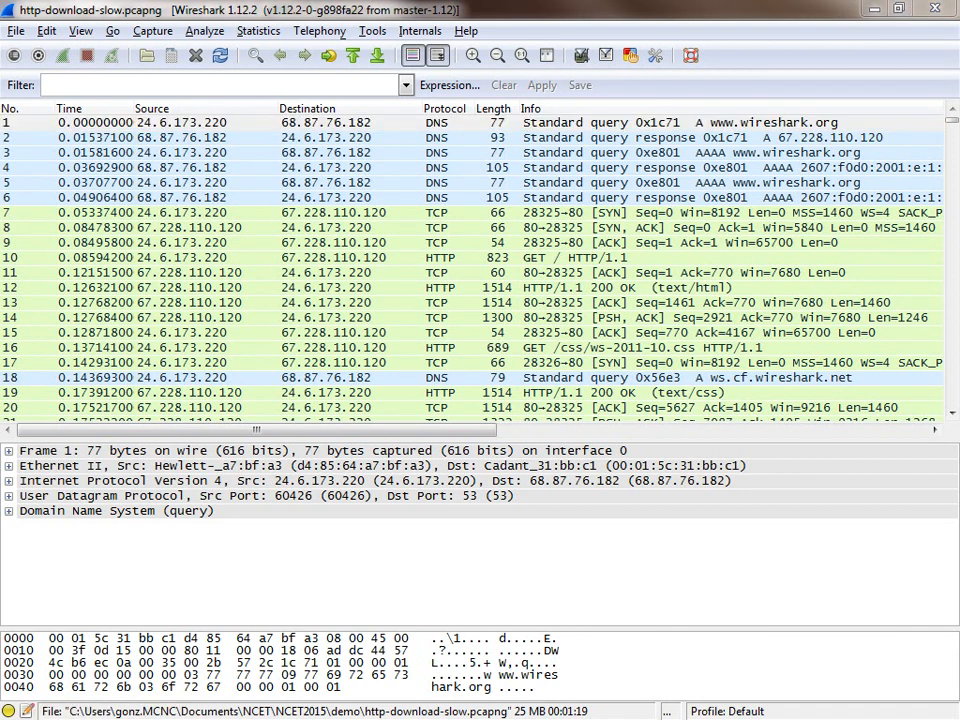
pyautogui.moveTo(0, 265); pyautogui.dragTo(437, 244)
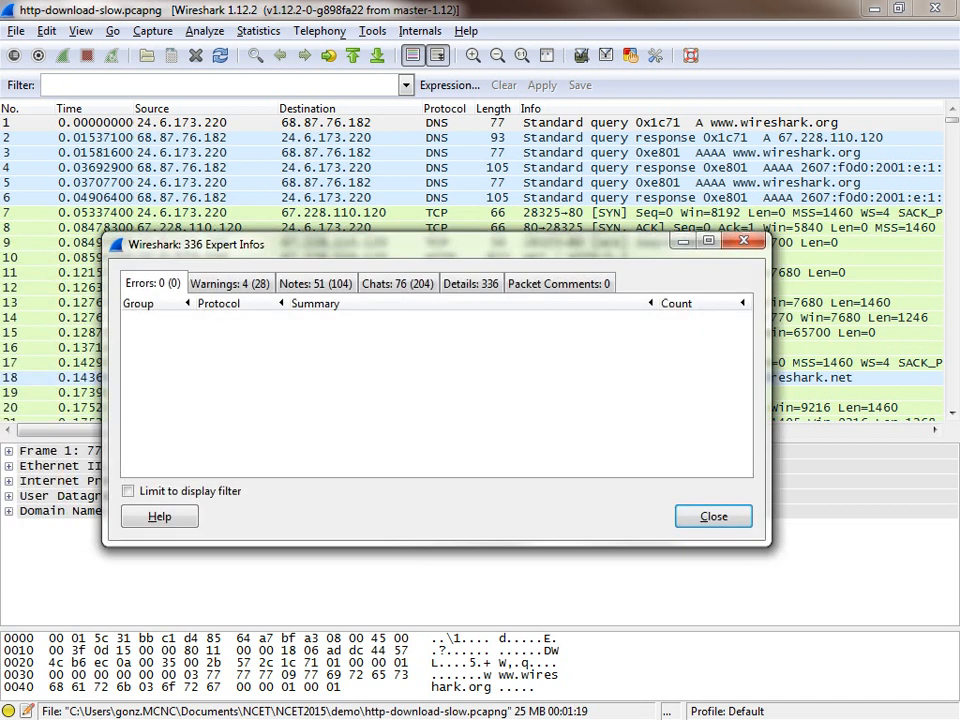
pyautogui.click(230, 284)
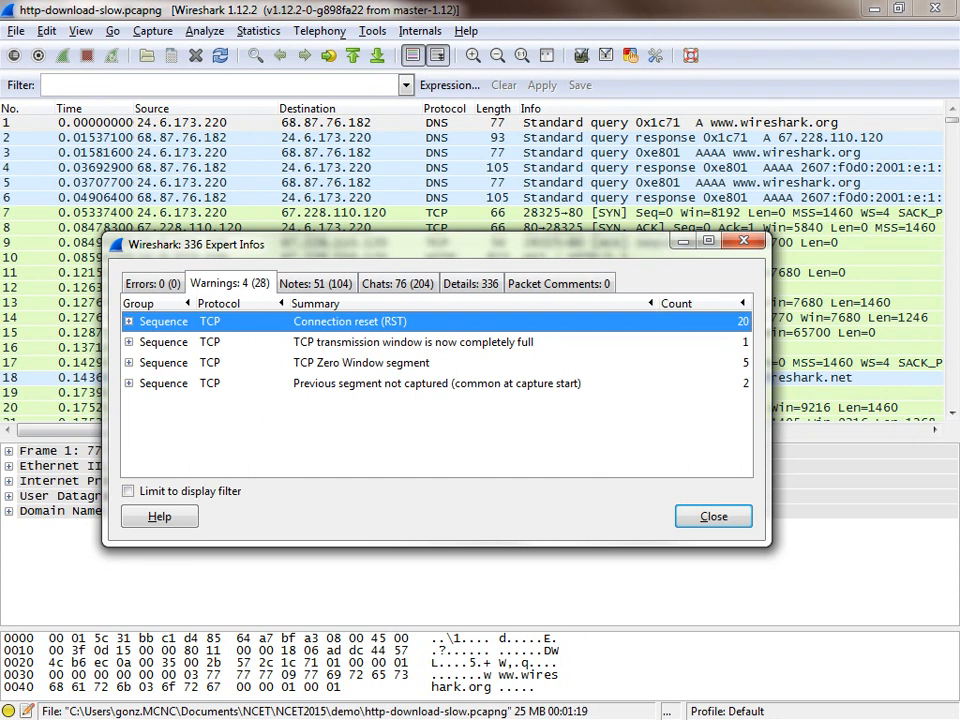
pyautogui.click(713, 516)
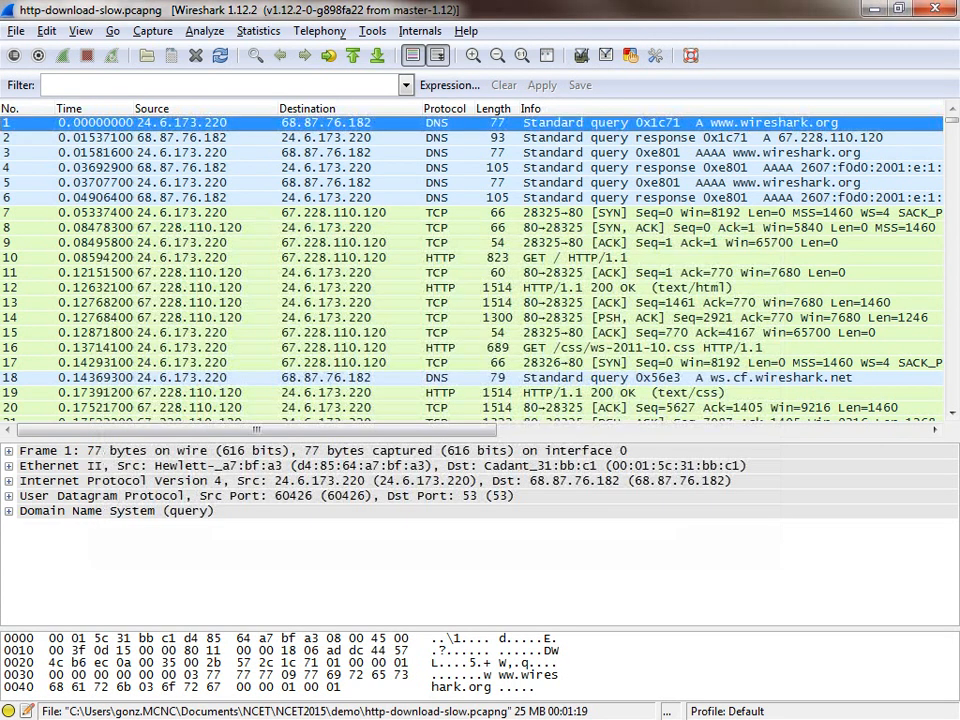
# Step: Examine the Ethernet and IPv4 conversation statistics of the slow-download capture, and close them
pyautogui.click(258, 31)
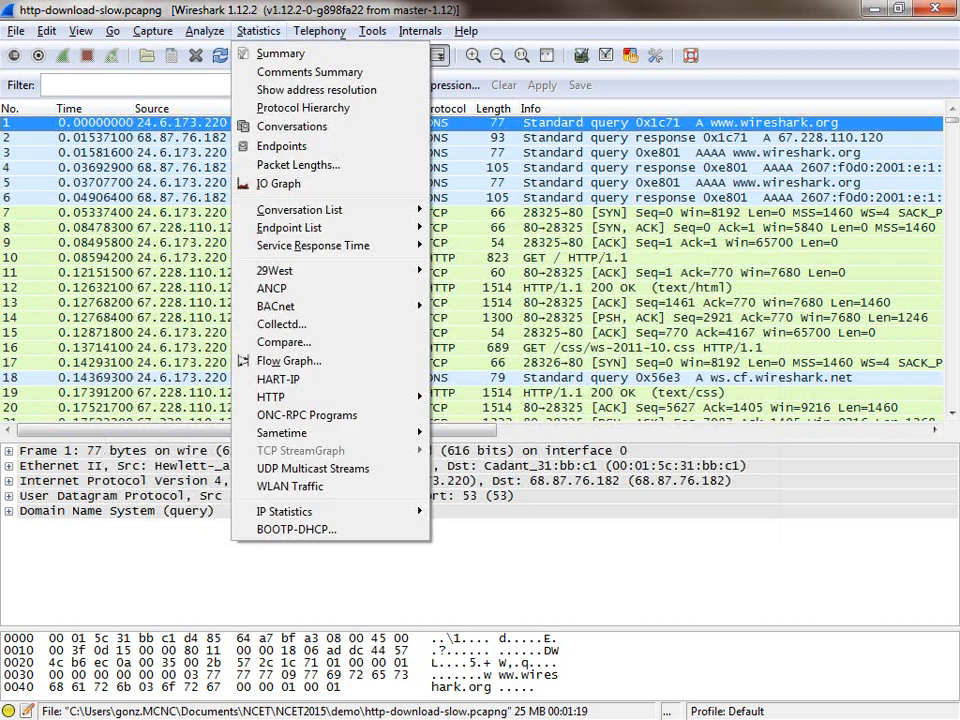
pyautogui.press('Down')
pyautogui.press('Down')
pyautogui.press('Return')
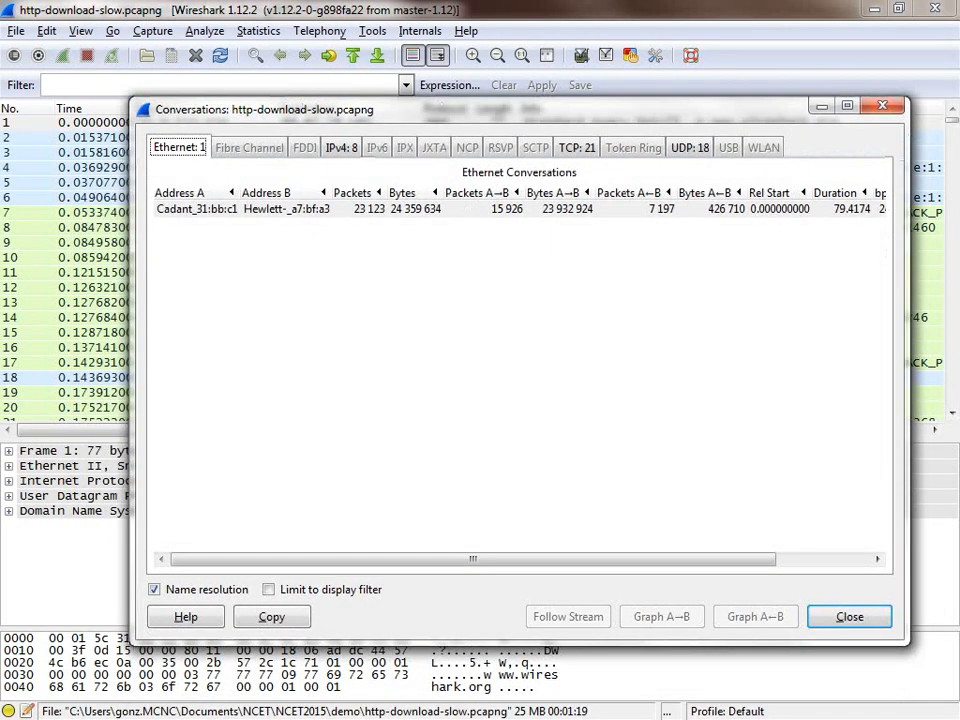
pyautogui.press('Right')
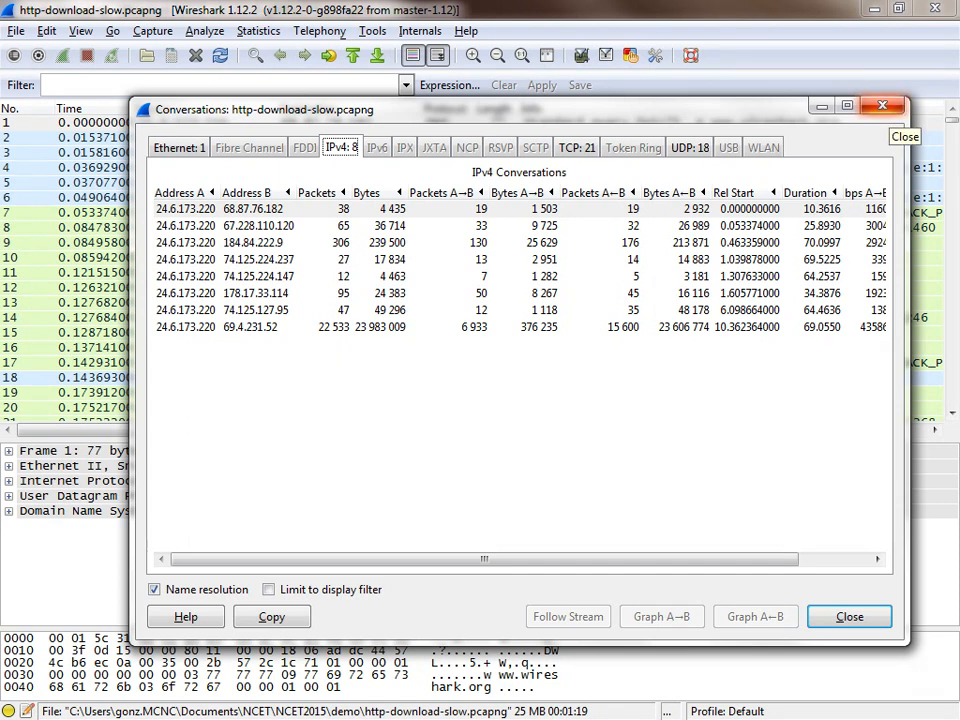
pyautogui.click(882, 105)
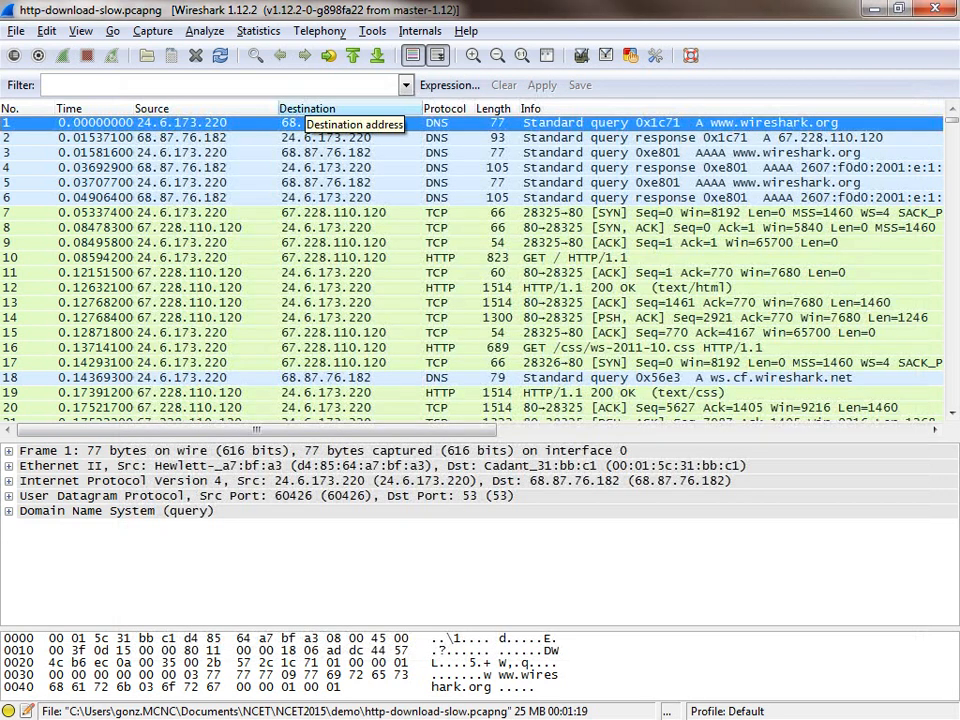
# Step: Open the IO graph of the slow-download capture and move its window fully into view
pyautogui.click(259, 31)
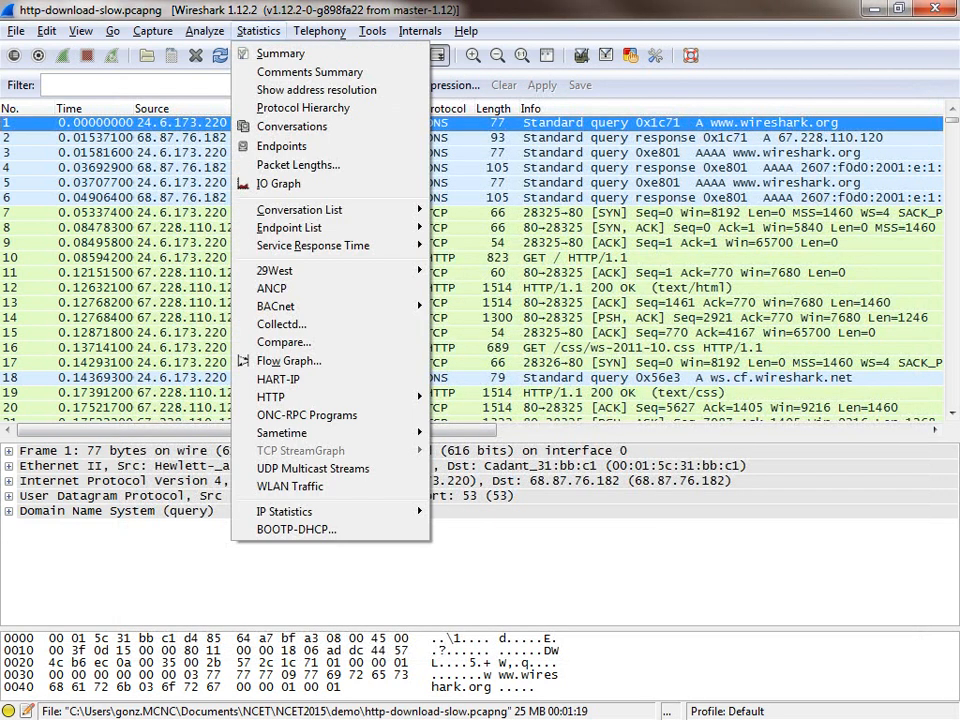
pyautogui.click(281, 184)
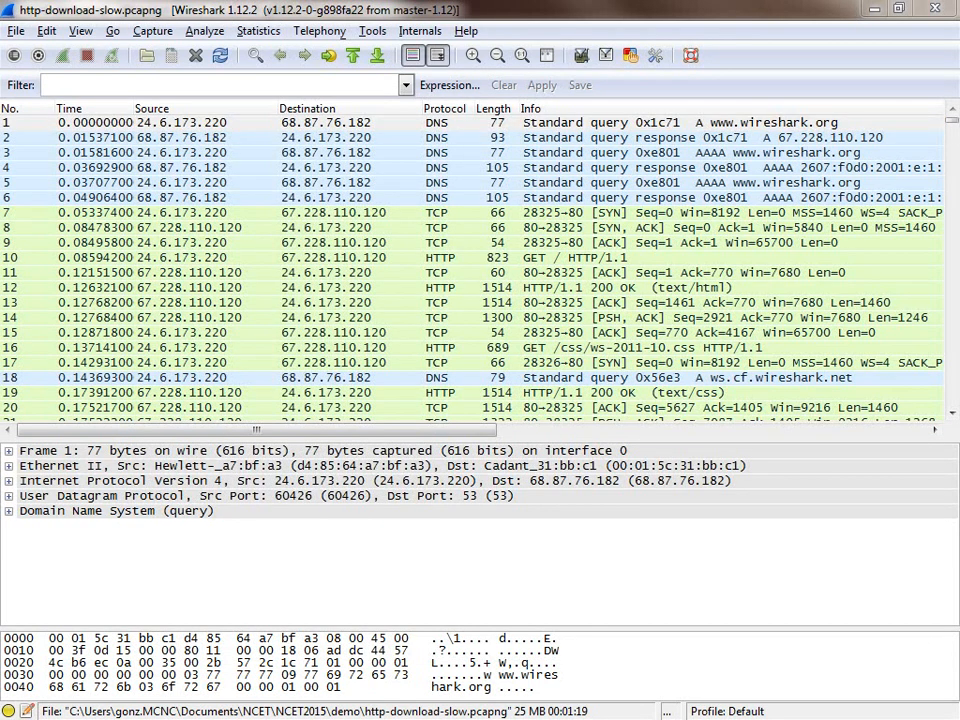
pyautogui.moveTo(0, 150); pyautogui.dragTo(437, 141)
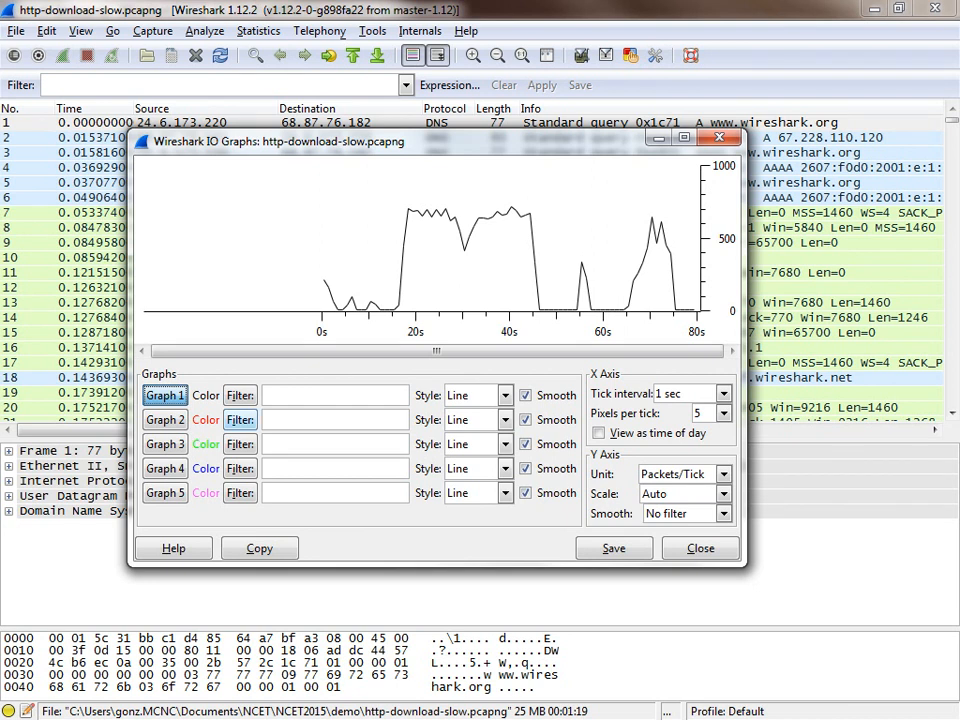
# Step: Set the display filter of Graph 2 in the IO graph to tcp.analysis.retransmission
pyautogui.click(240, 420)
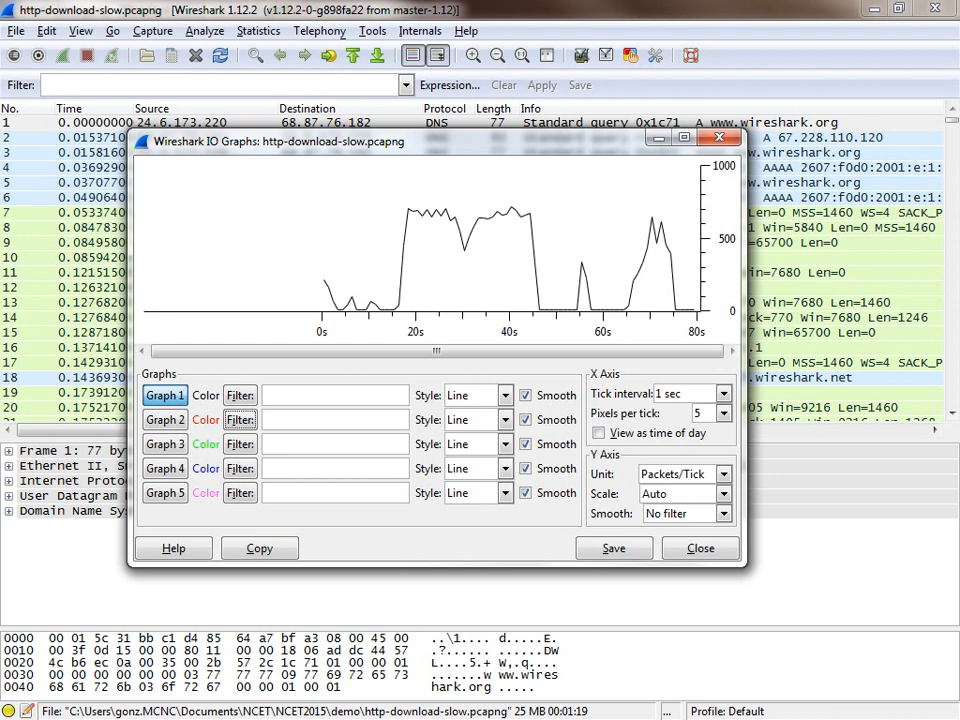
pyautogui.click(320, 420)
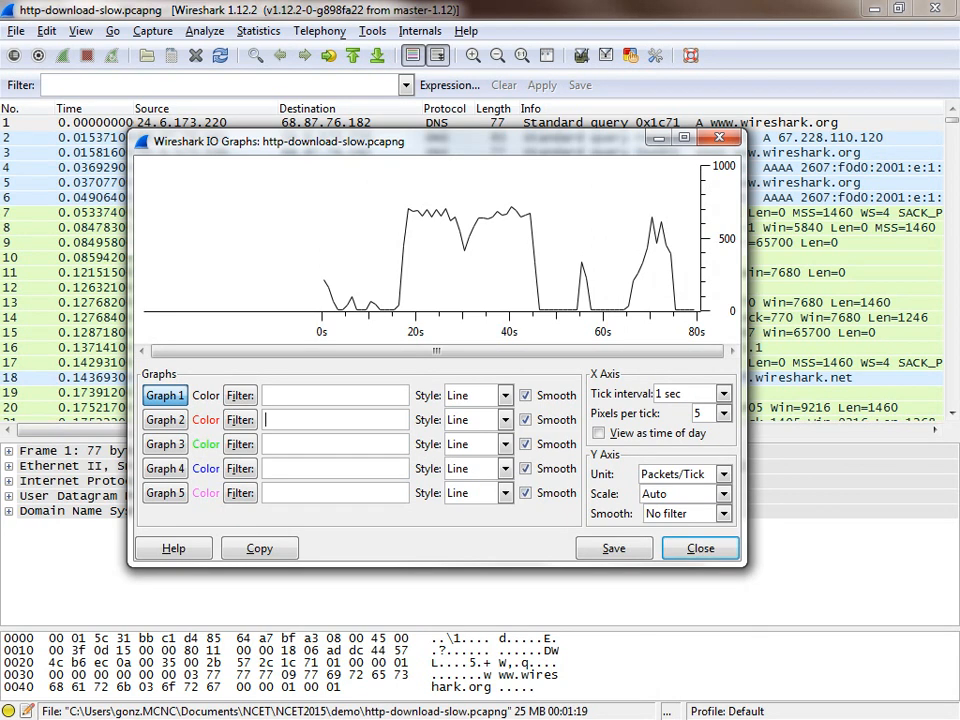
pyautogui.write('tc')
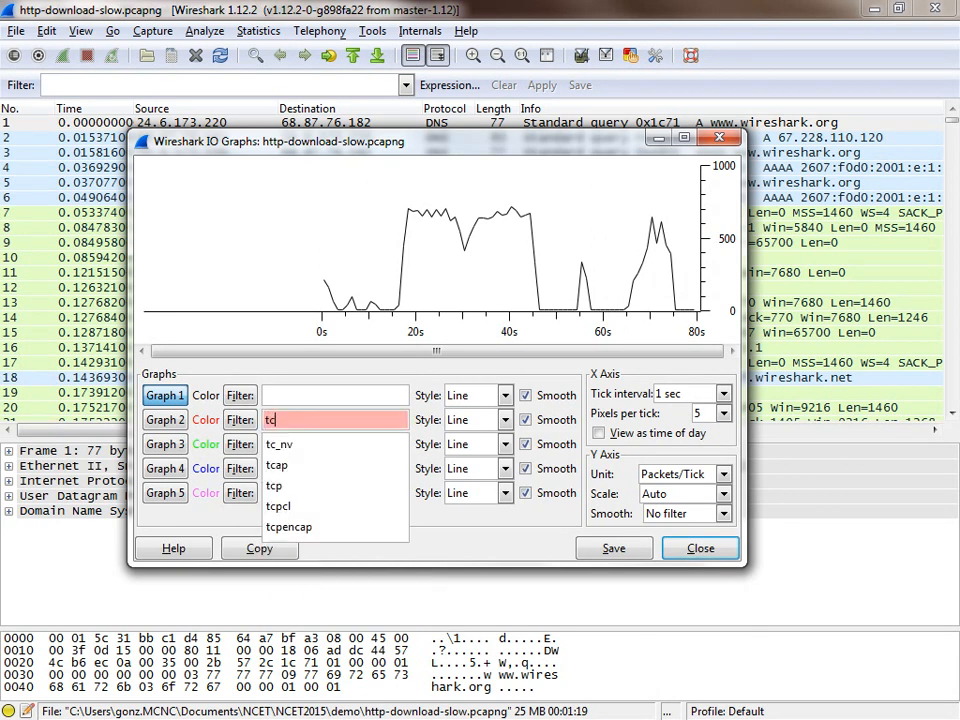
pyautogui.write('p')
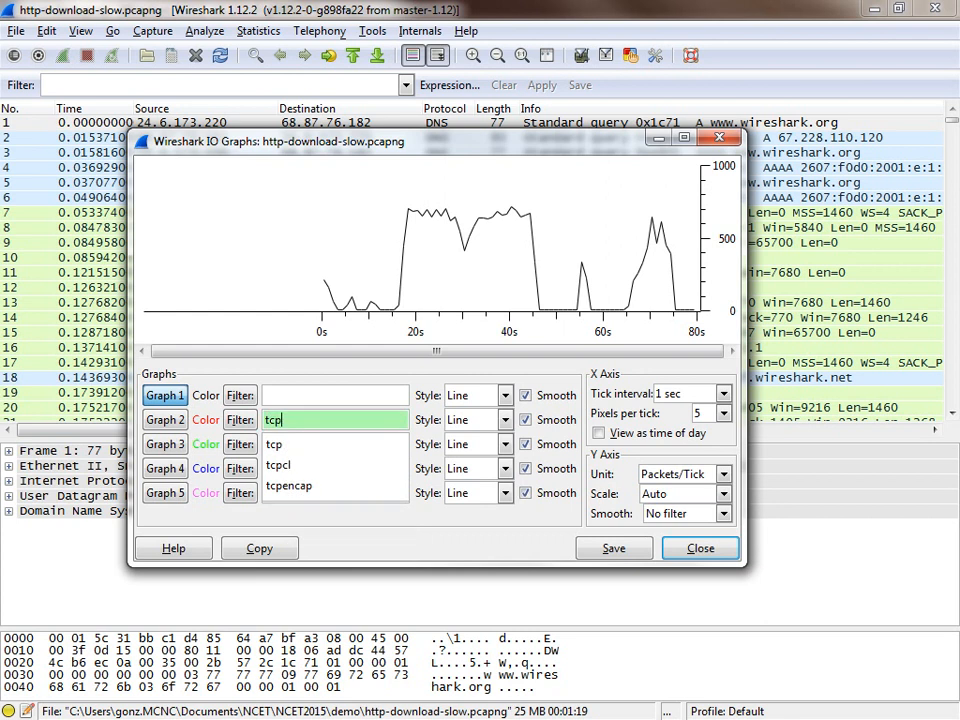
pyautogui.write('.ana')
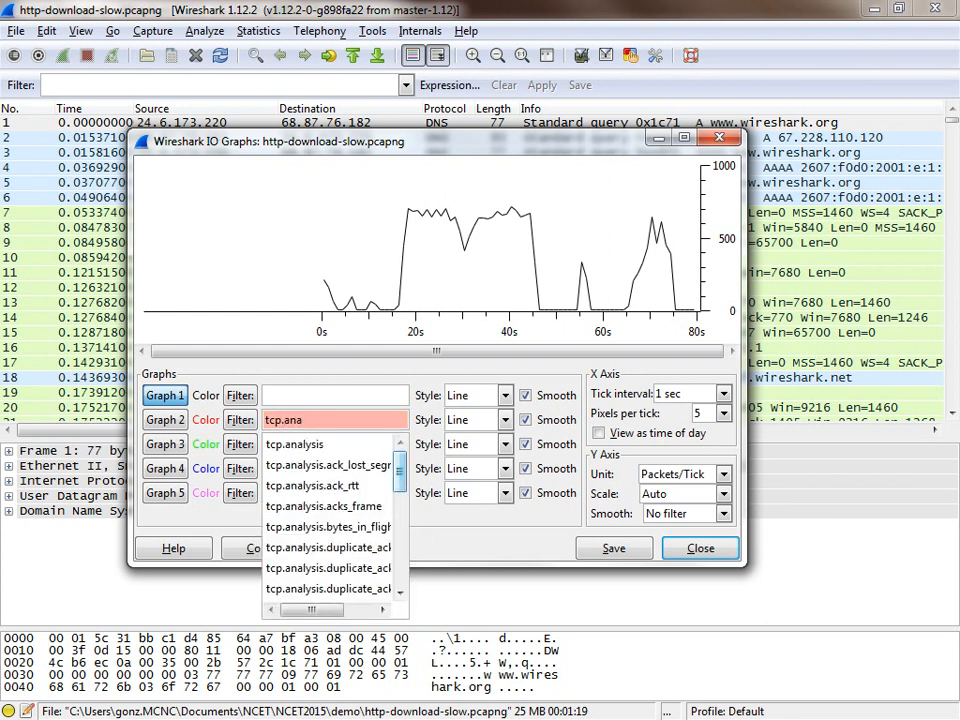
pyautogui.moveTo(400, 471); pyautogui.dragTo(400, 540)
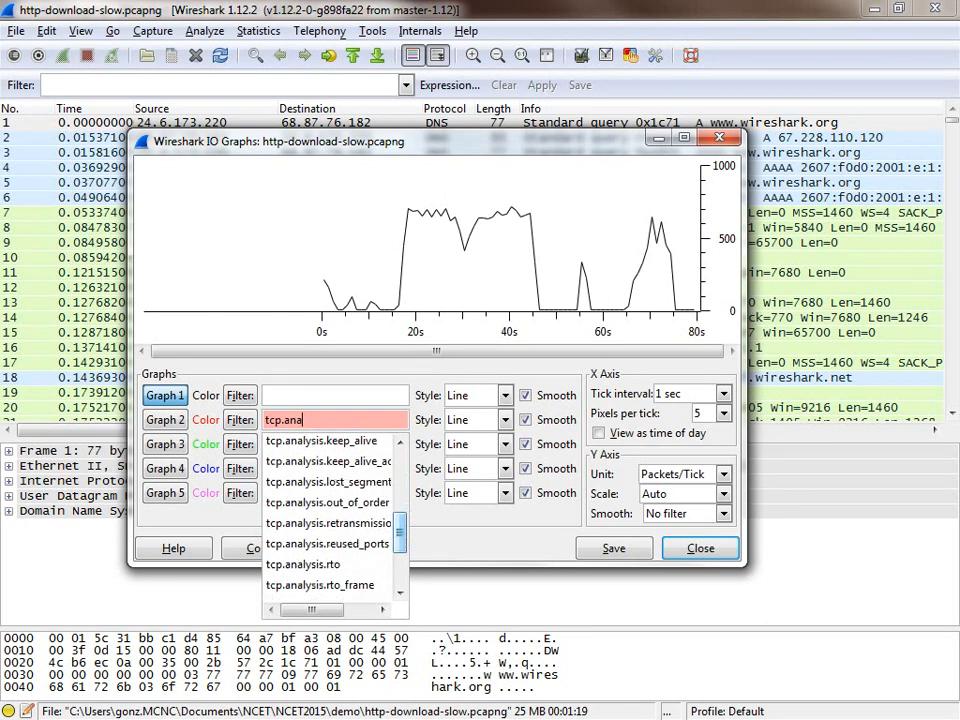
pyautogui.click(328, 523)
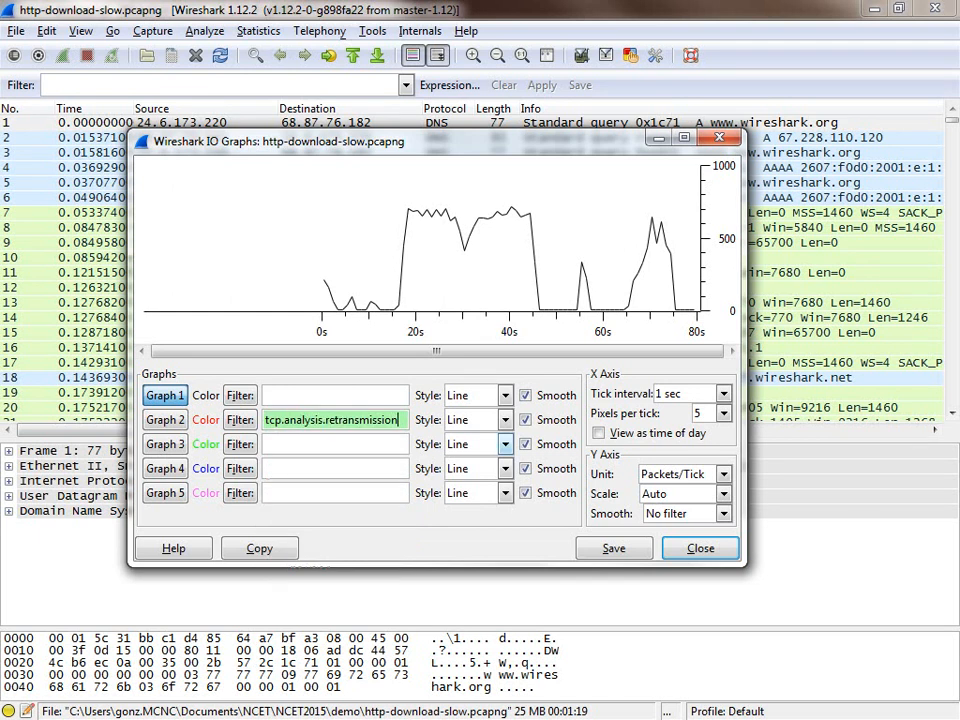
# Step: Set the style of Graph 2 to FBar and enable it to plot the retransmissions
pyautogui.click(505, 420)
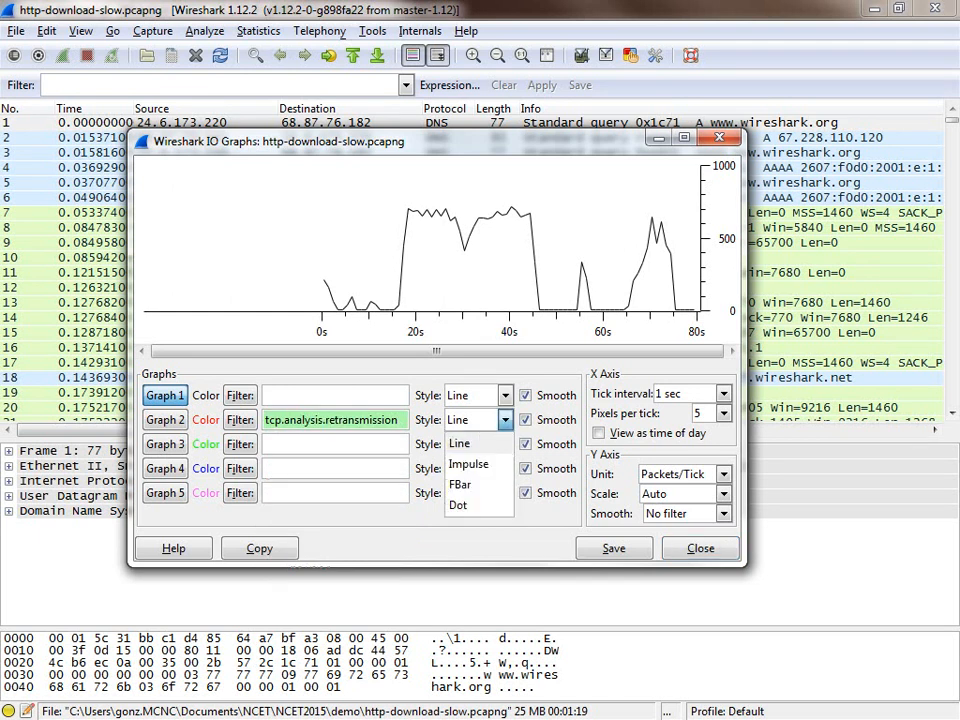
pyautogui.click(460, 484)
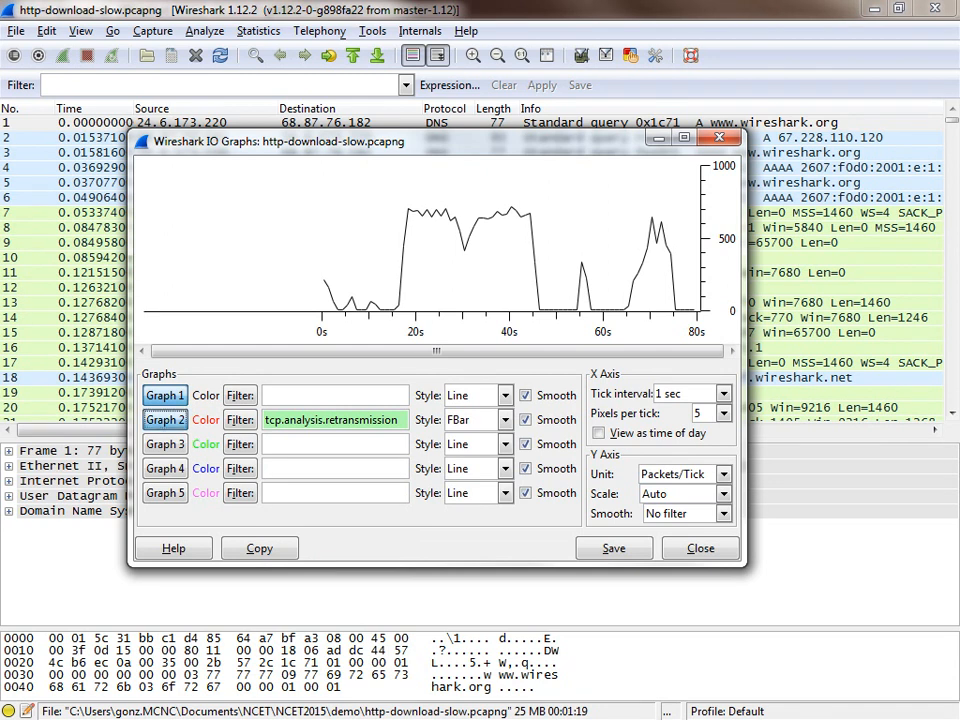
pyautogui.click(165, 420)
# Step: Set the display filter of Graph 3 in the IO graph to tcp.analysis.duplicate_ack
pyautogui.click(335, 444)
pyautogui.write('tc')
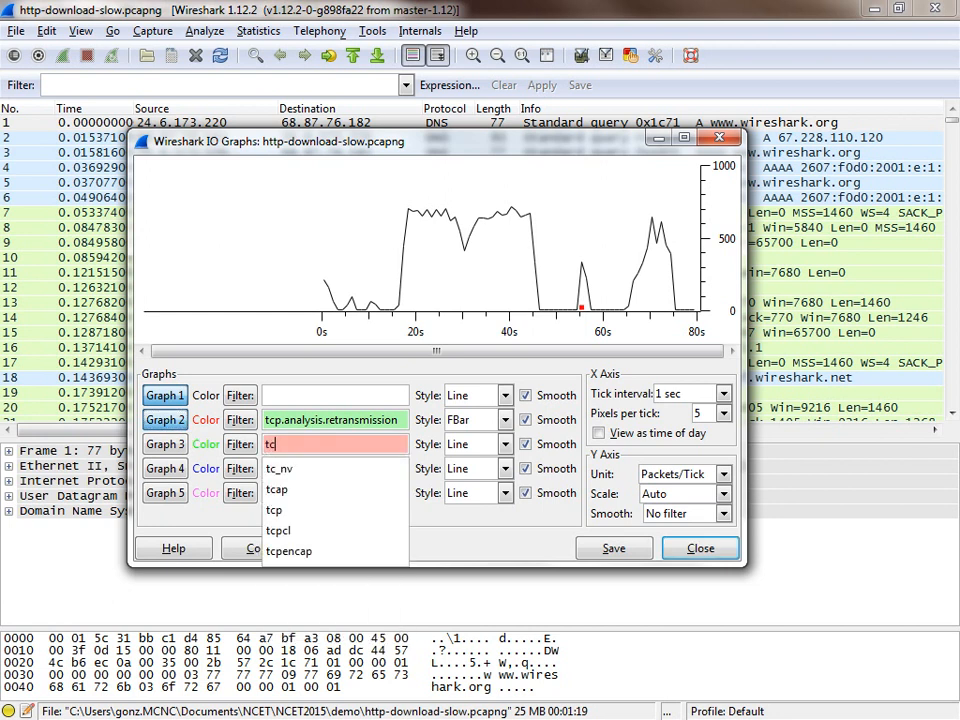
pyautogui.write('p.ana')
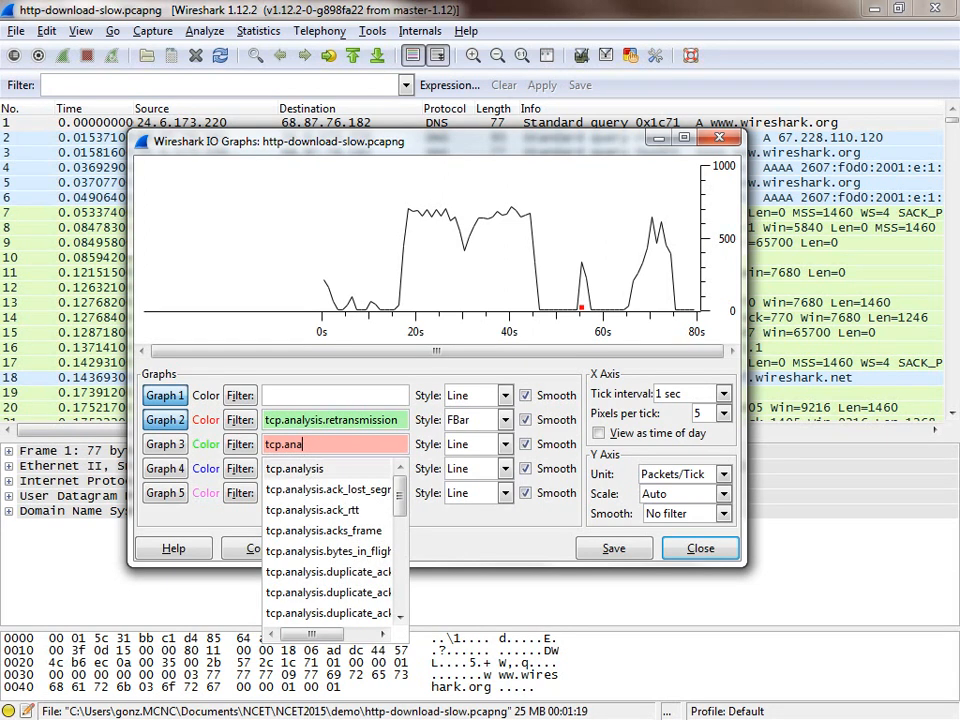
pyautogui.moveTo(400, 496); pyautogui.dragTo(400, 506)
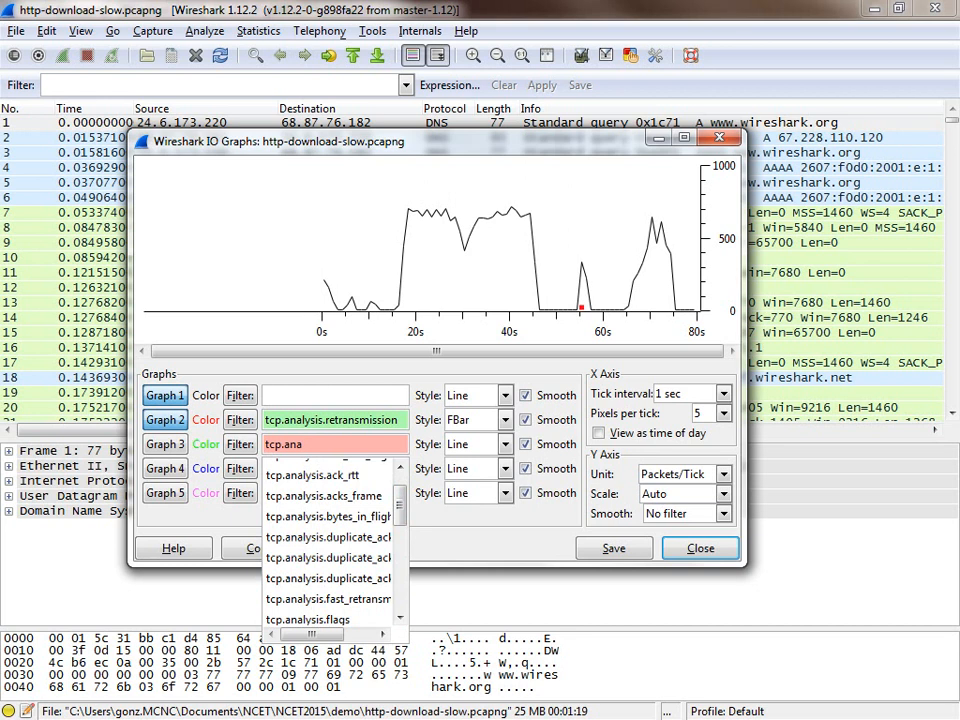
pyautogui.moveTo(313, 634); pyautogui.dragTo(325, 634)
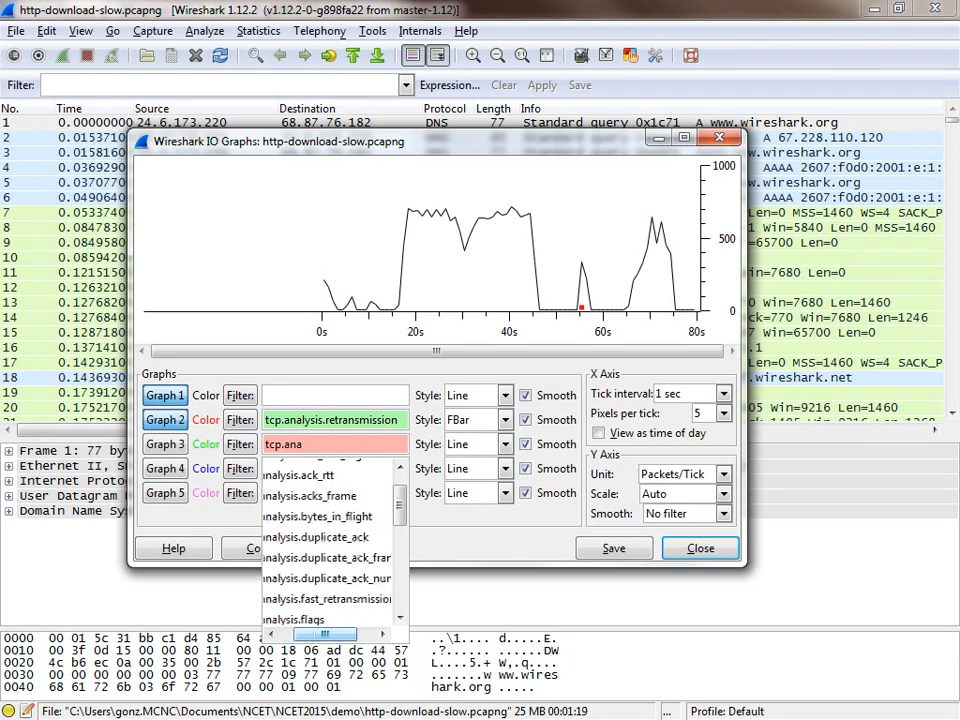
pyautogui.click(318, 538)
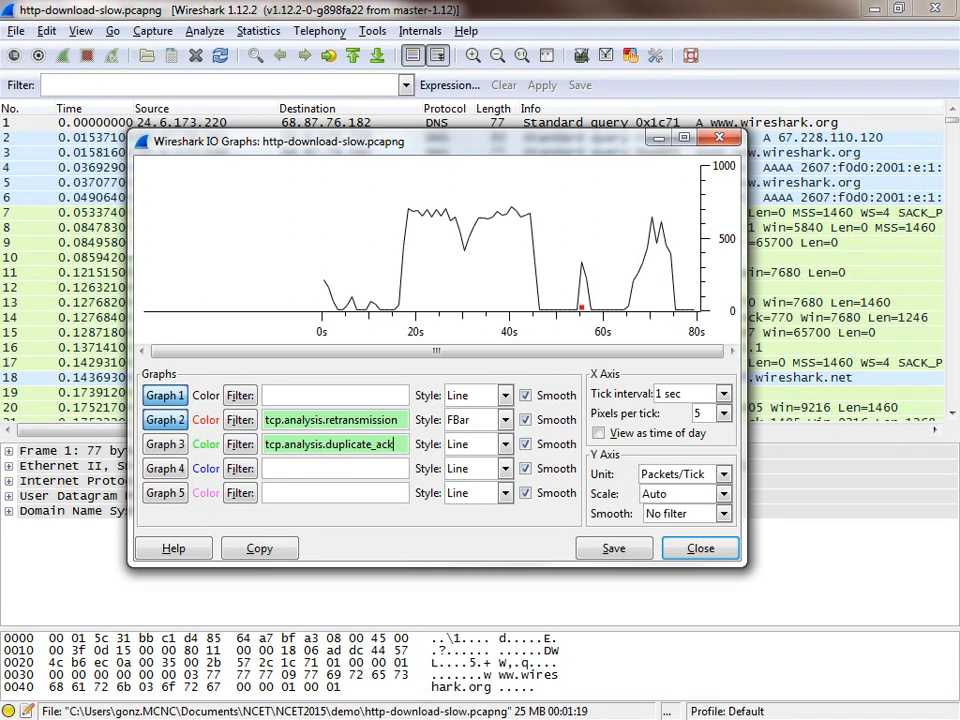
# Step: Plot the duplicate ACKs of Graph 3 in FBar style, and close the IO graph after reviewing it
pyautogui.click(505, 445)
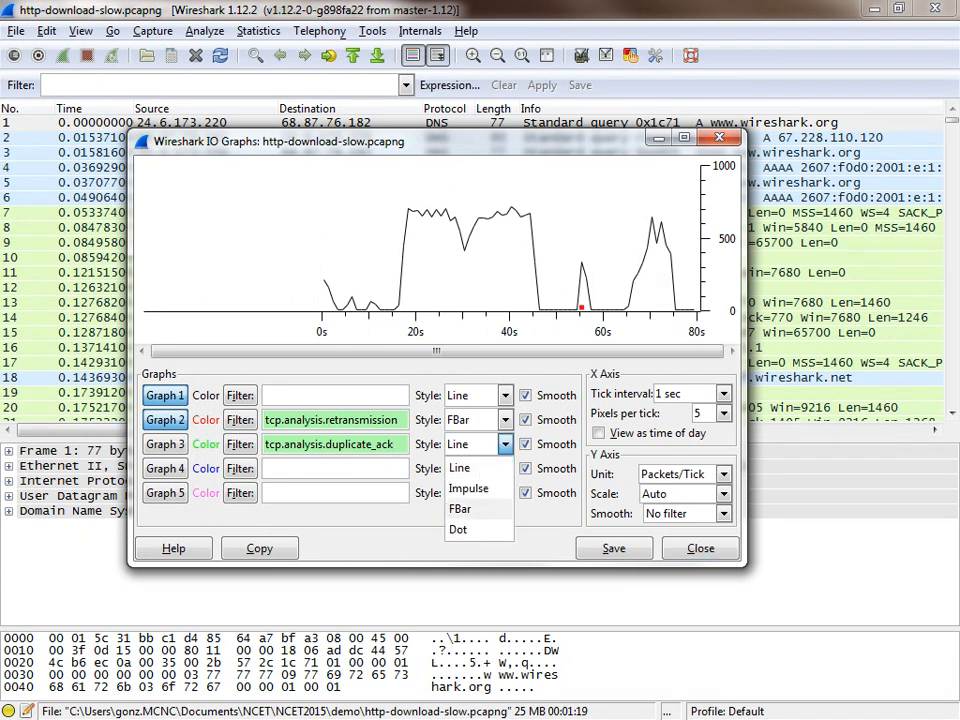
pyautogui.click(460, 508)
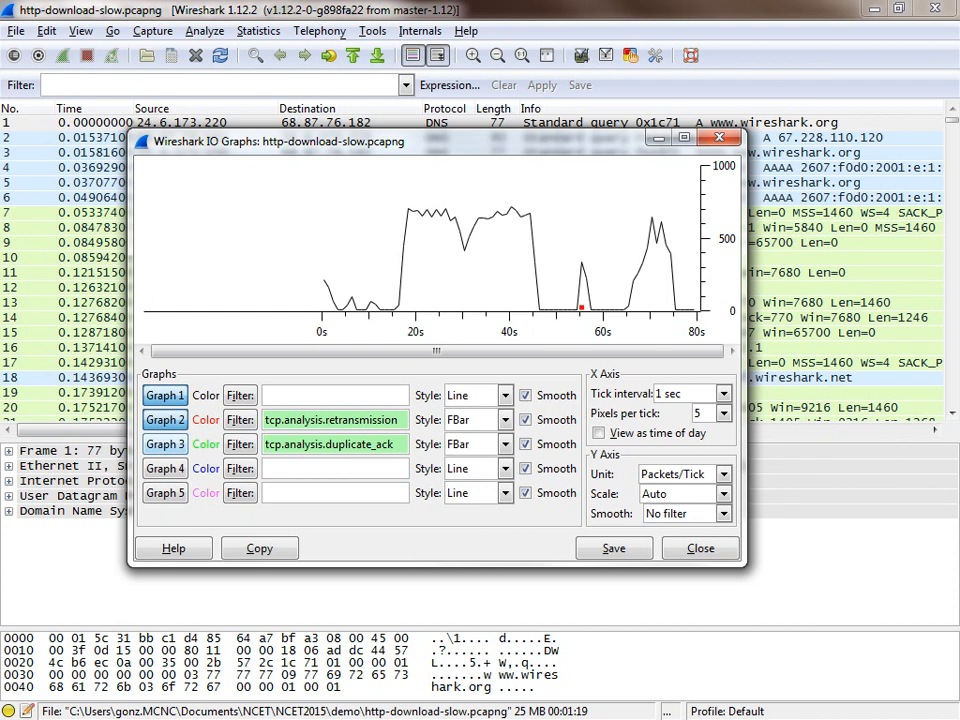
pyautogui.click(165, 444)
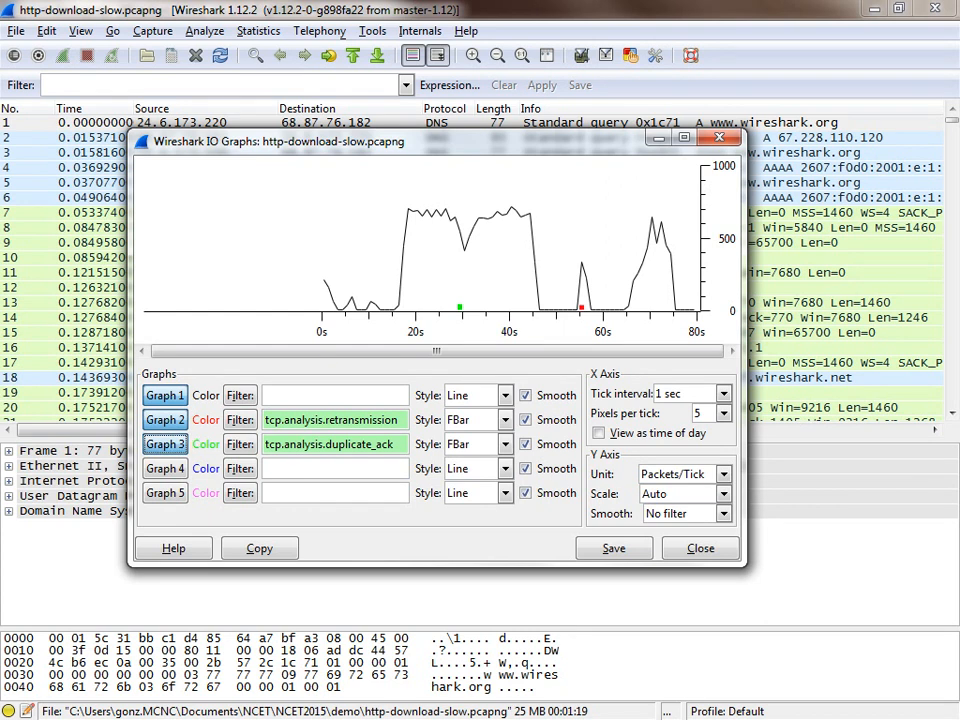
pyautogui.hotkey('alt', 'Tab')
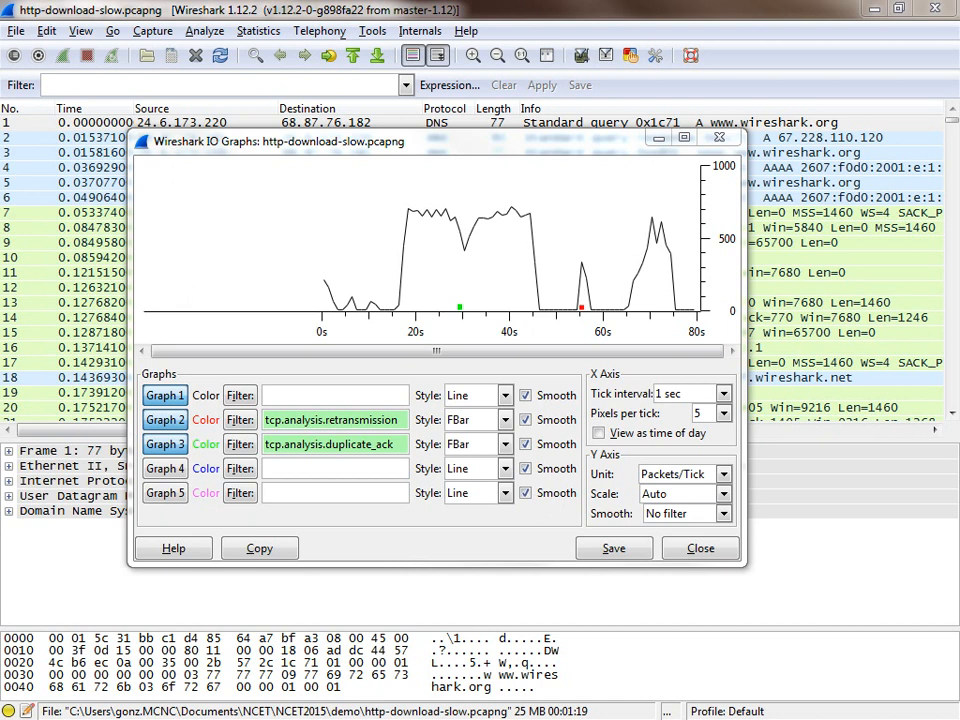
pyautogui.click(719, 137)
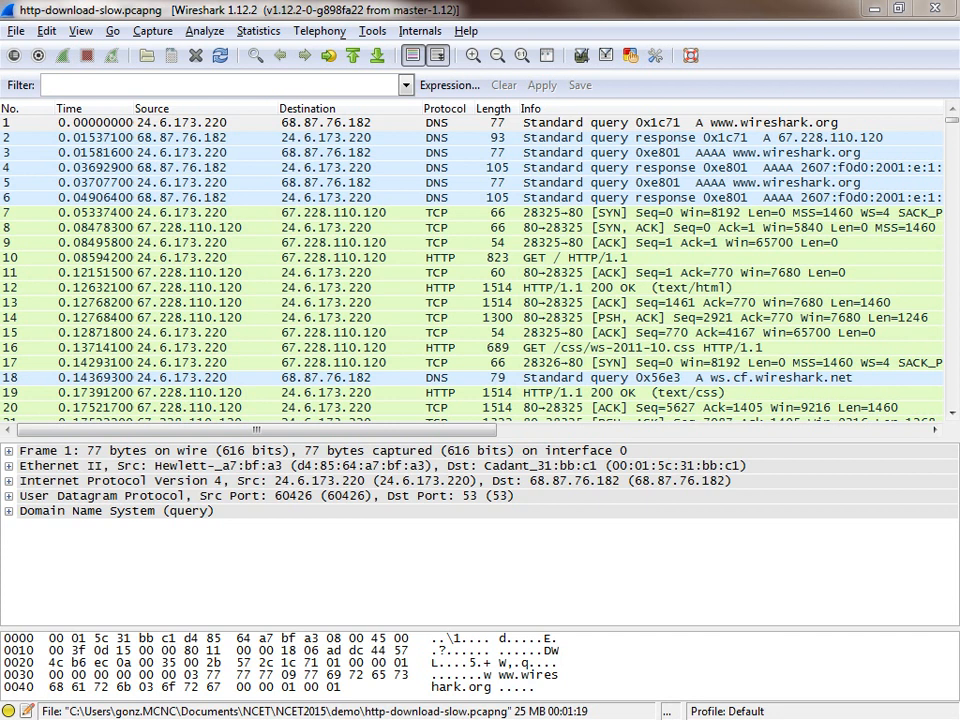
# Step: Follow the TCP stream of packet 10, the GET / HTTP/1.1 request
pyautogui.click(575, 258)
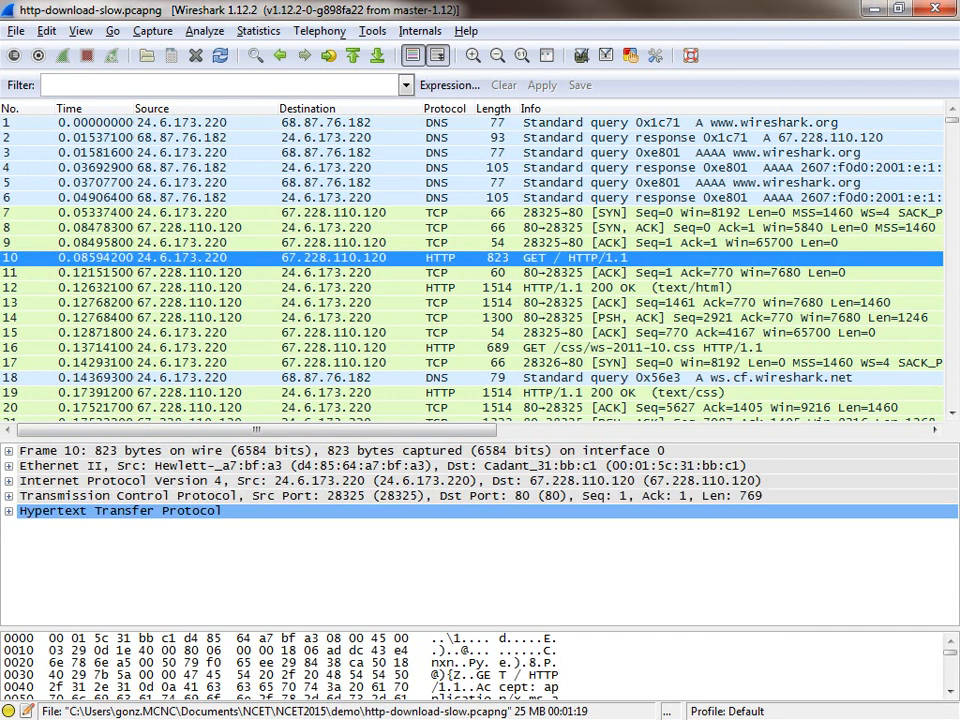
pyautogui.rightClick(594, 256)
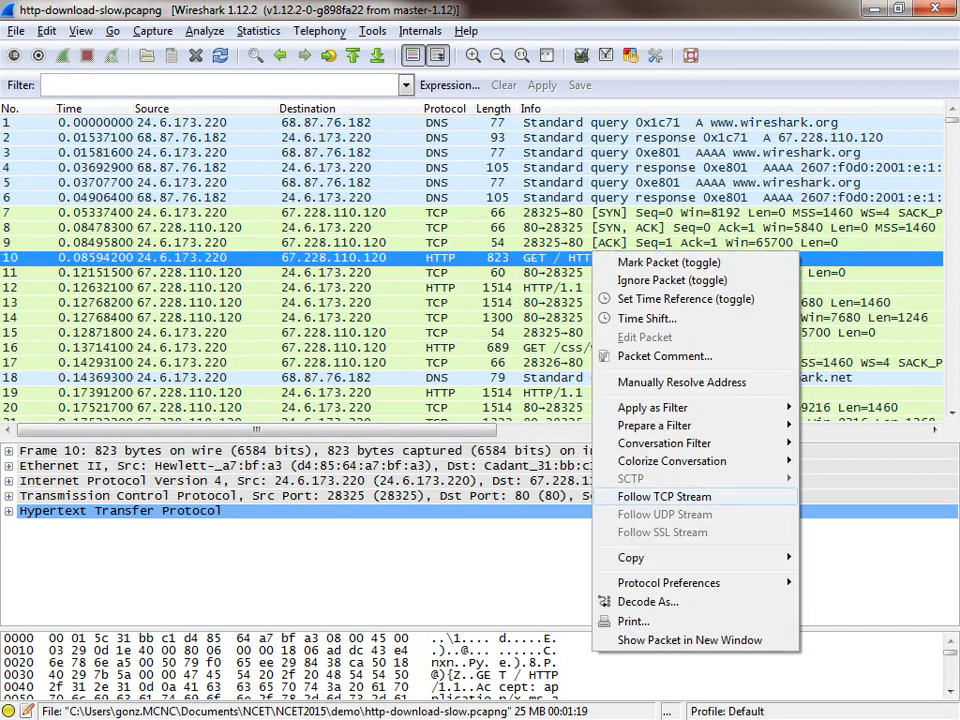
pyautogui.click(664, 496)
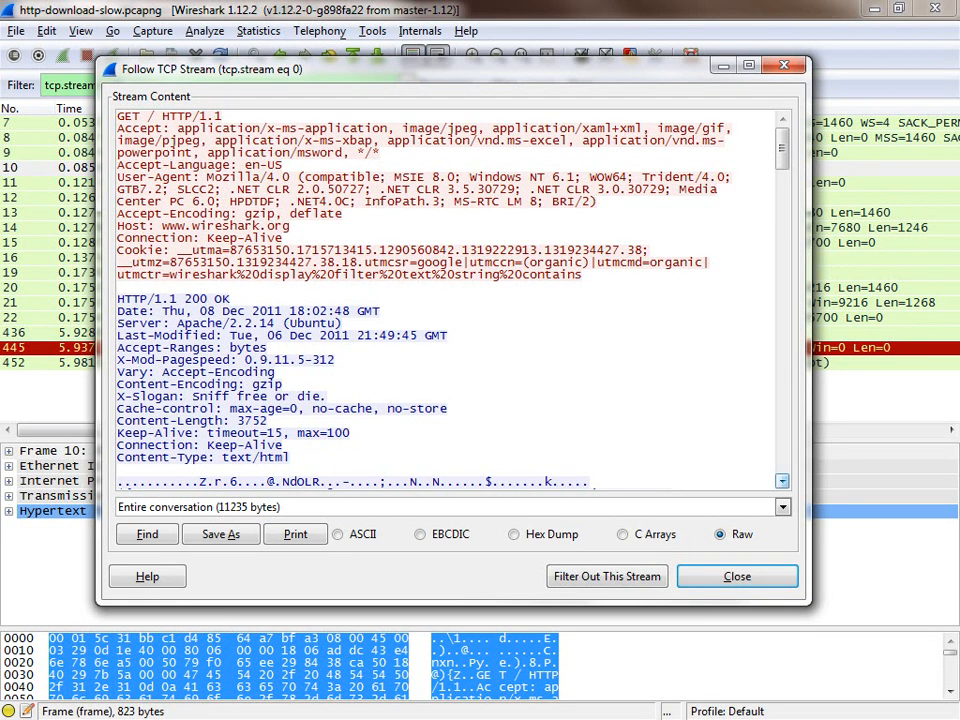
# Step: Read through the HTTP requests and responses in the TCP stream content down to its end, and close it
pyautogui.scroll(-4, 782, 481)
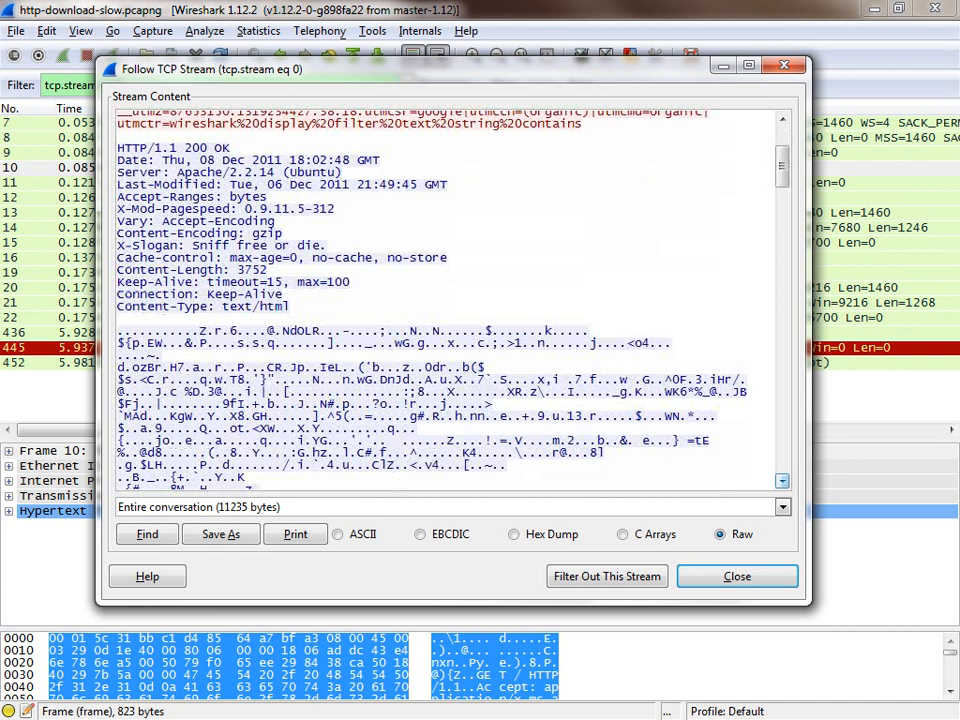
pyautogui.scroll(-8, 782, 481)
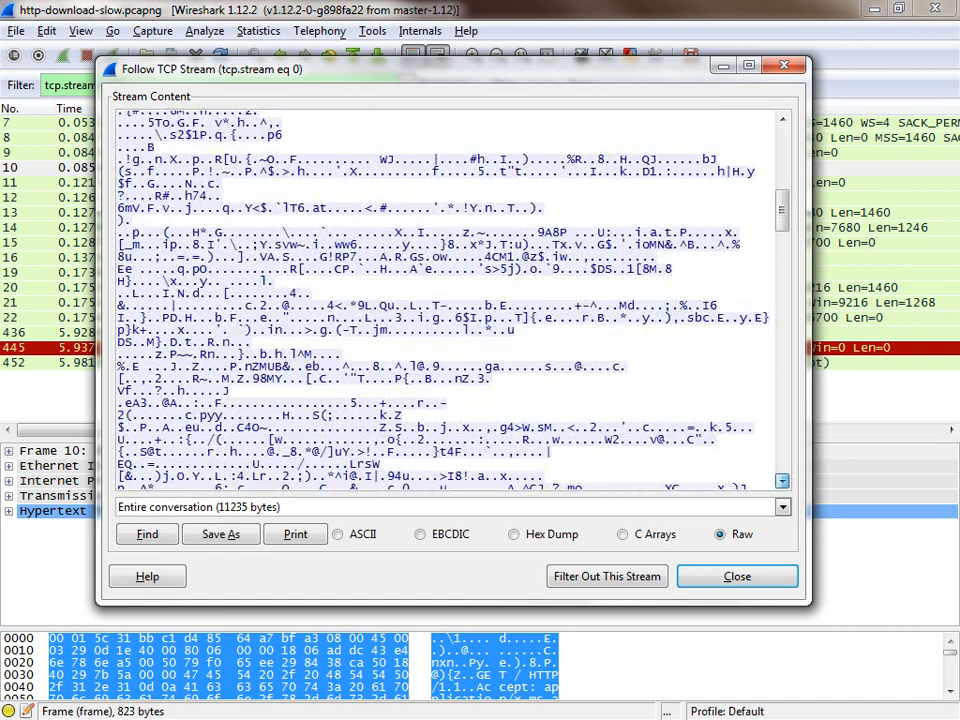
pyautogui.scroll(-8, 782, 481)
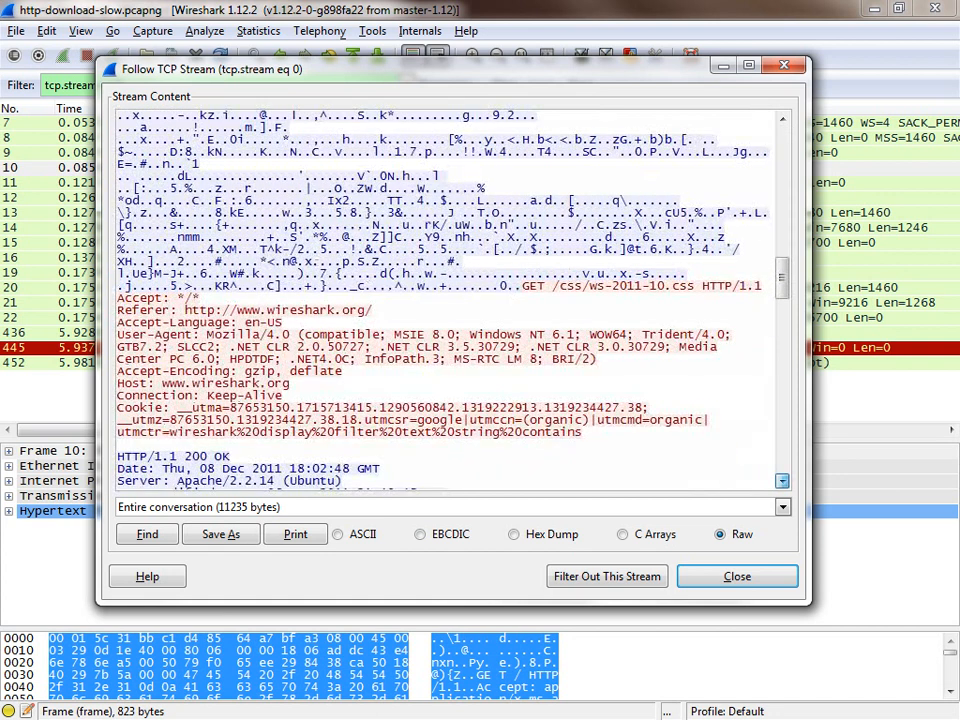
pyautogui.scroll(-1, 782, 481)
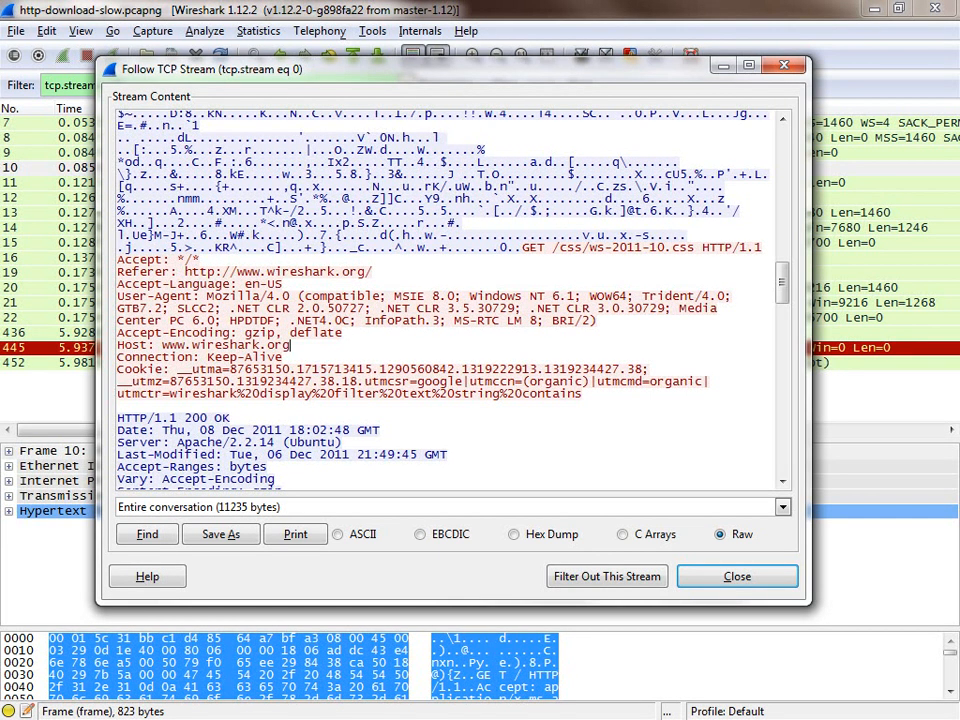
pyautogui.scroll(-4, 440, 300)
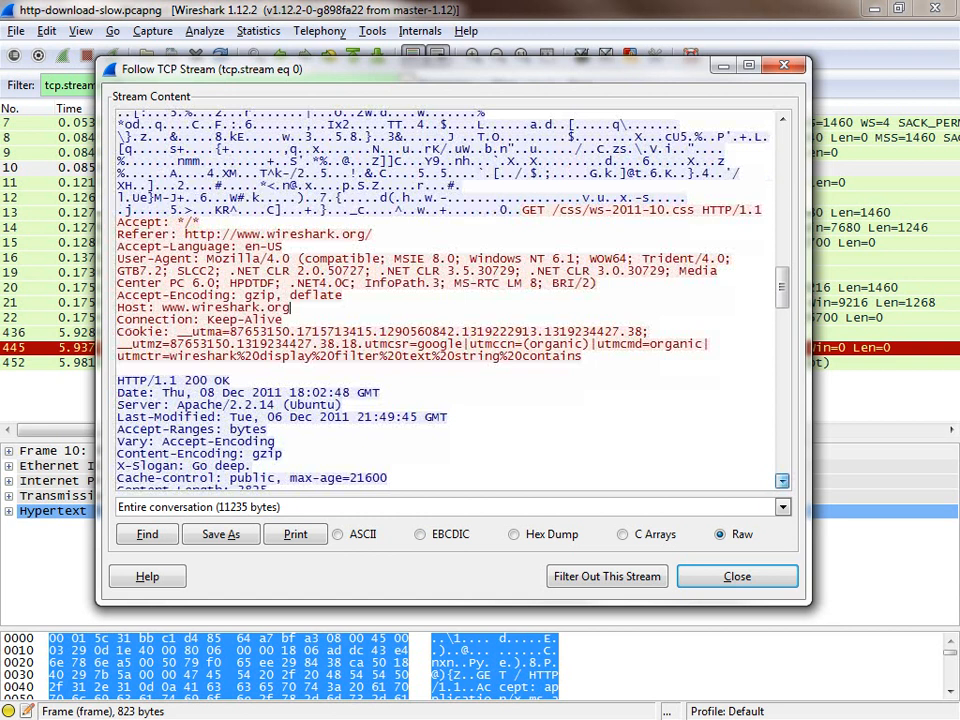
pyautogui.scroll(-10, 290, 193)
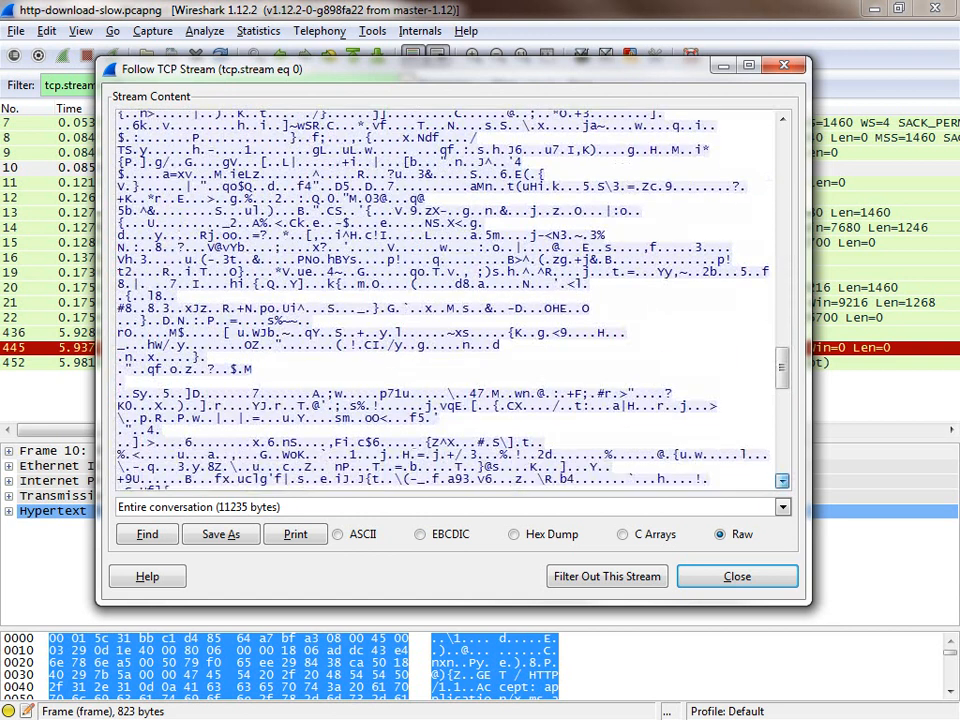
pyautogui.scroll(-5, 440, 300)
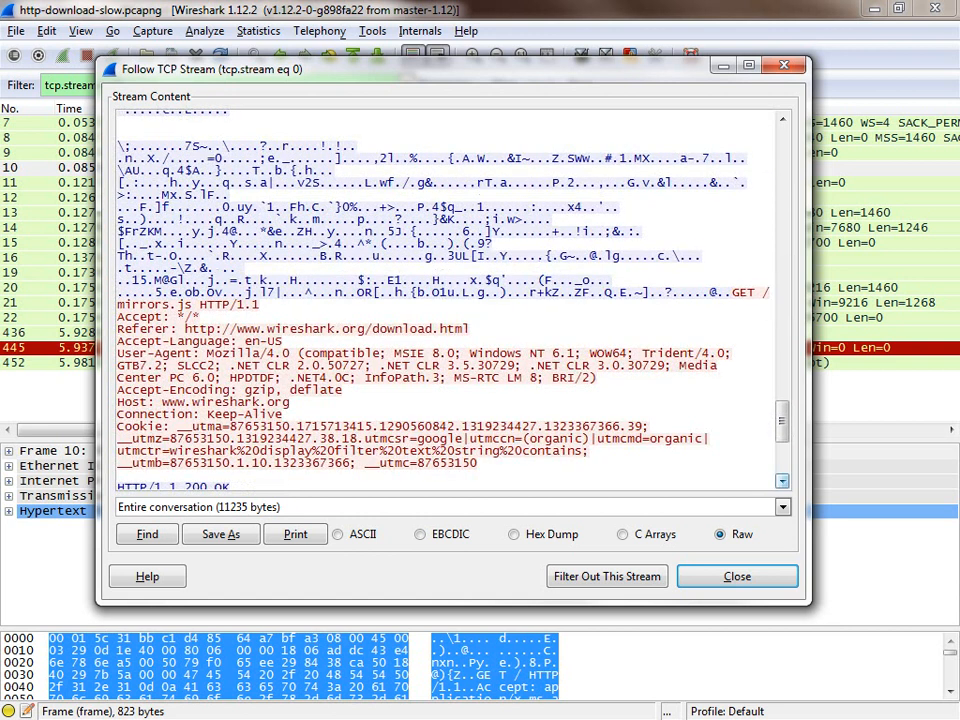
pyautogui.scroll(-7, 782, 481)
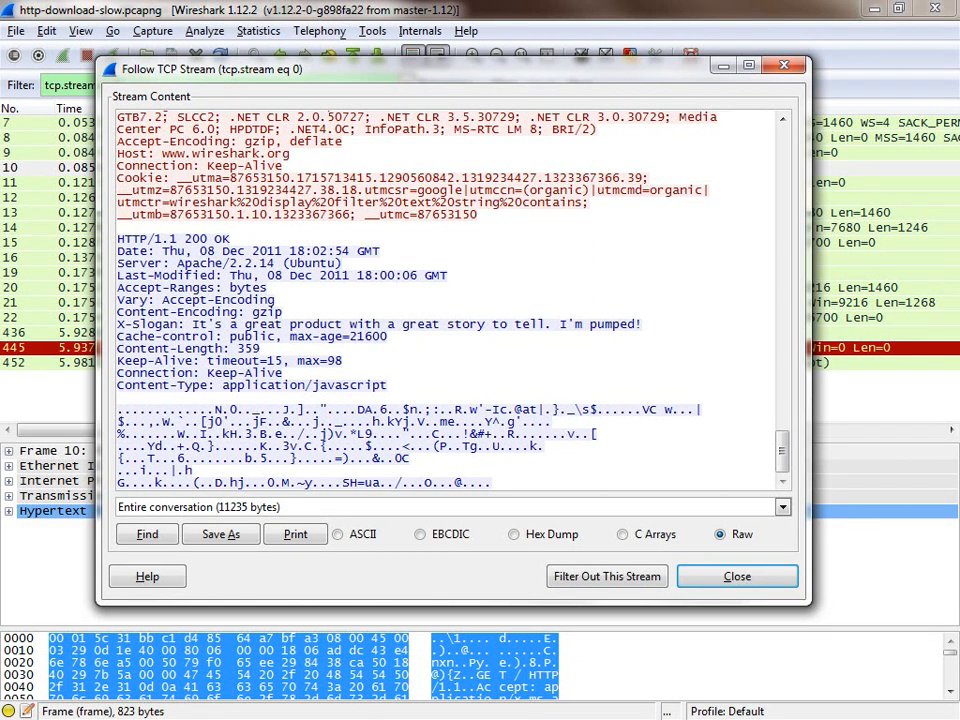
pyautogui.press('Escape')
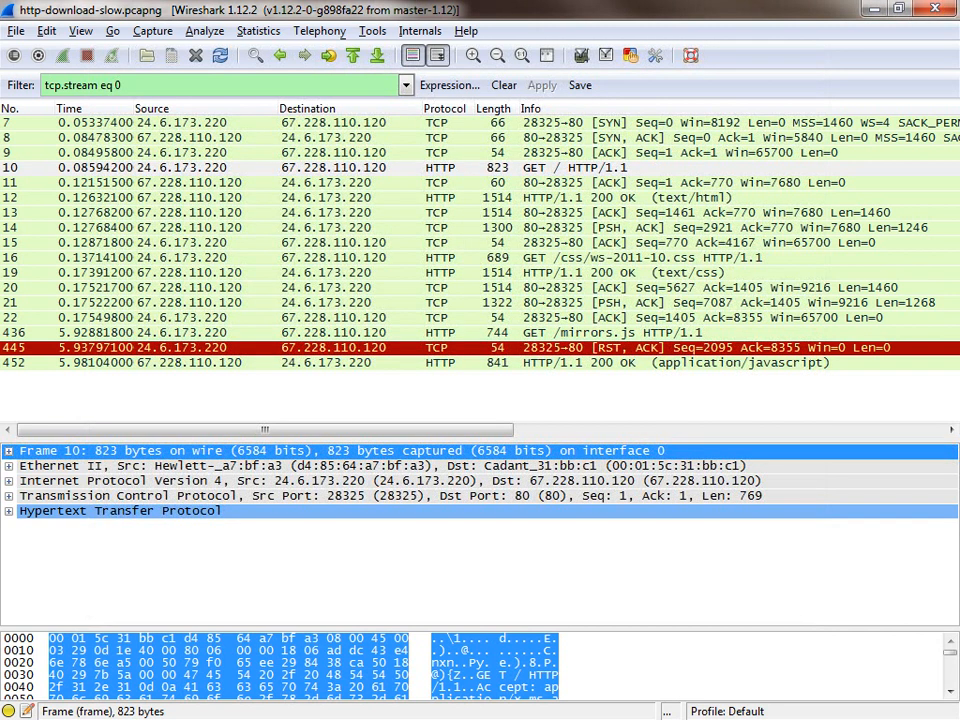
# Step: Select packet 15 in the filtered stream and switch to the http-download-bad.pcapng capture
pyautogui.click(333, 243)
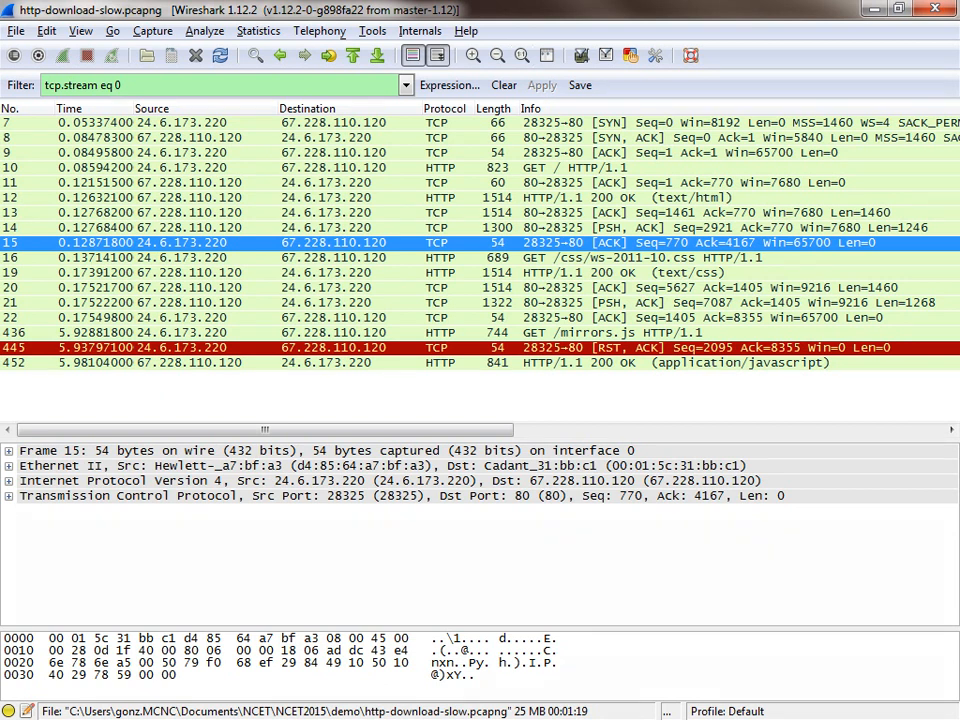
pyautogui.hotkey('alt', 'Tab')
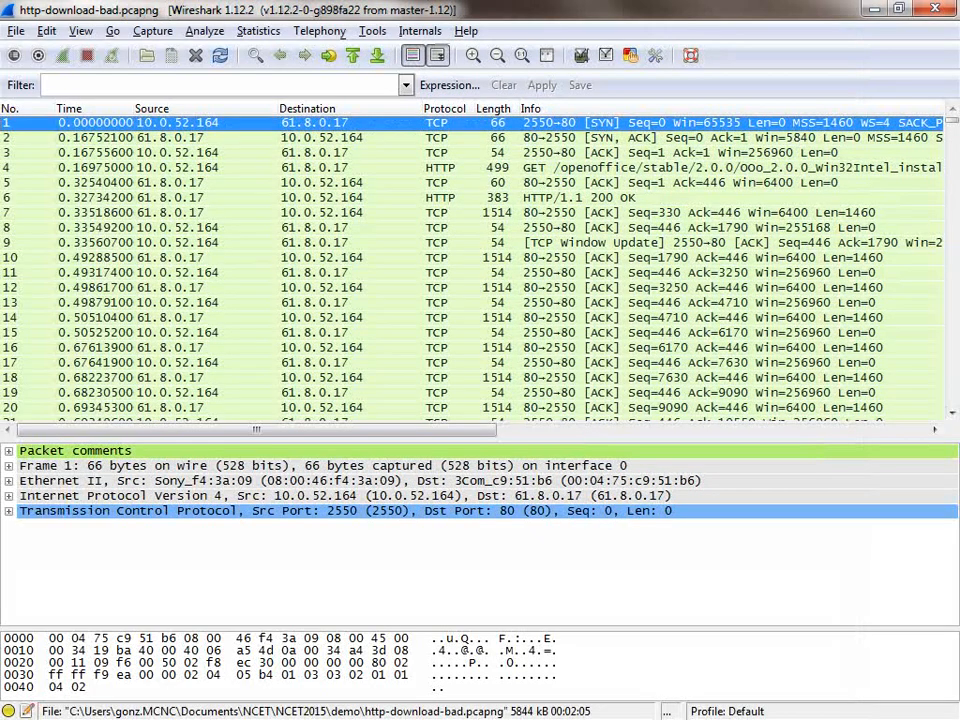
# Step: From the protocol hierarchy statistics, filter for the Hypertext Transfer Protocol packets under Packet comments, and clear the filter after viewing them
pyautogui.click(258, 31)
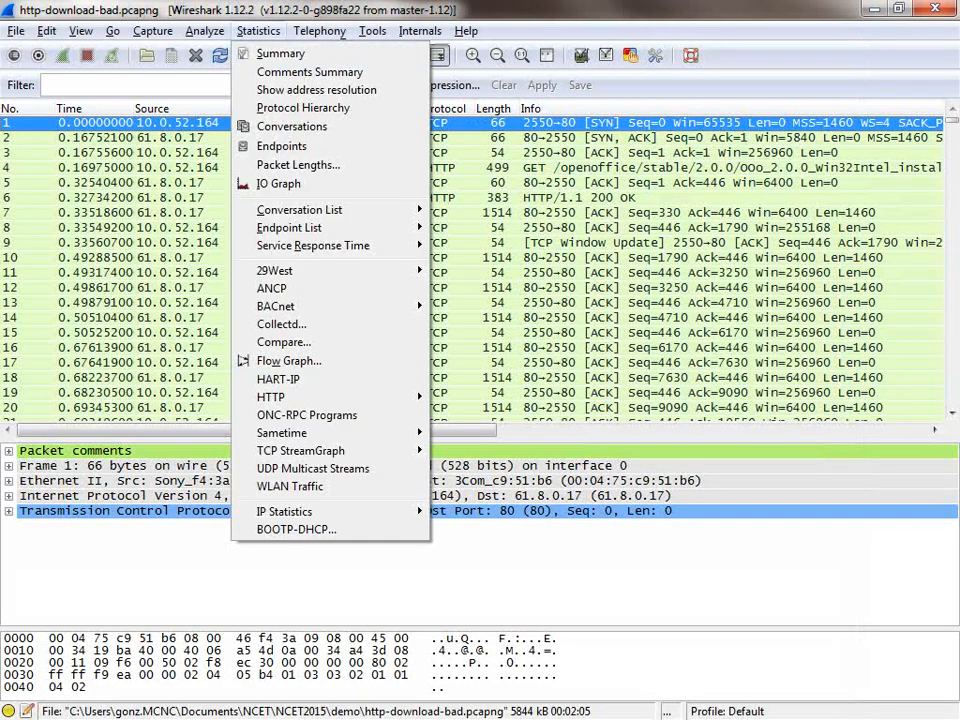
pyautogui.click(303, 108)
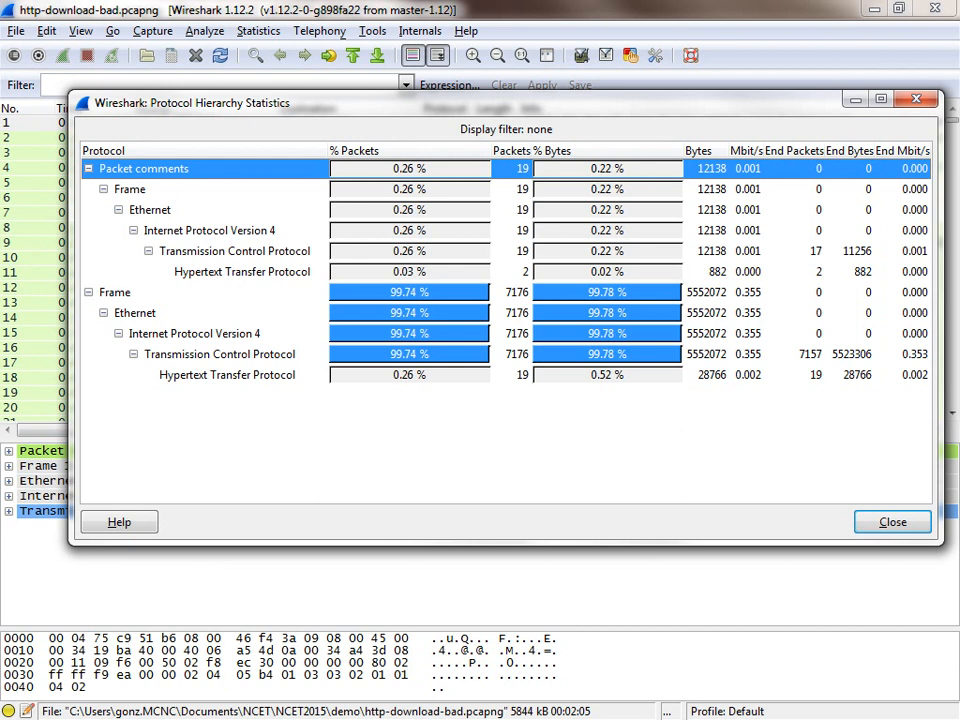
pyautogui.click(242, 272)
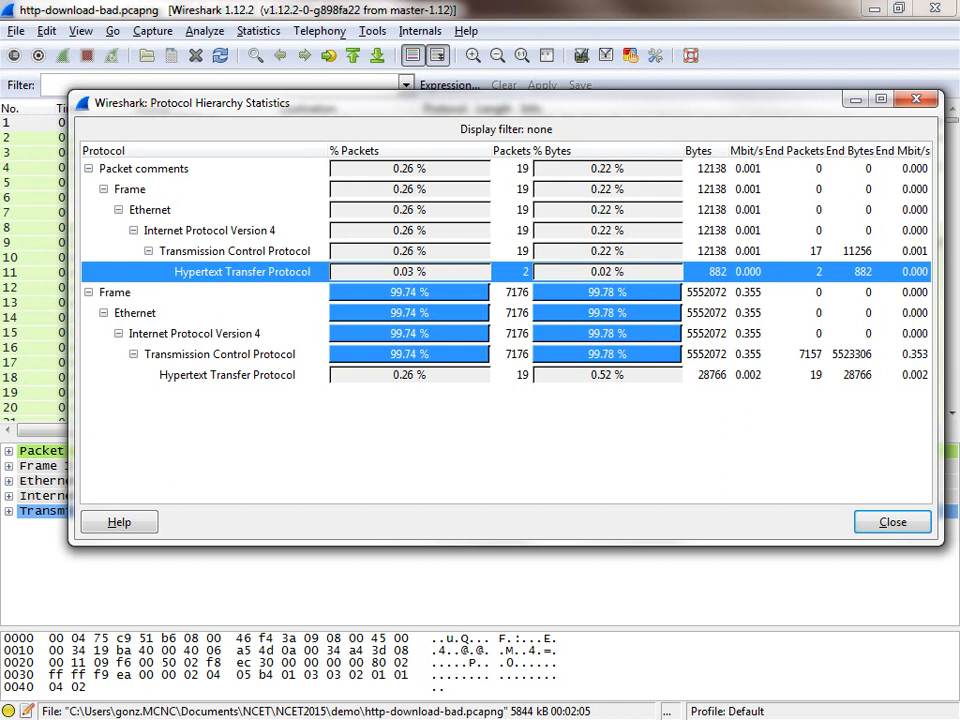
pyautogui.rightClick(221, 277)
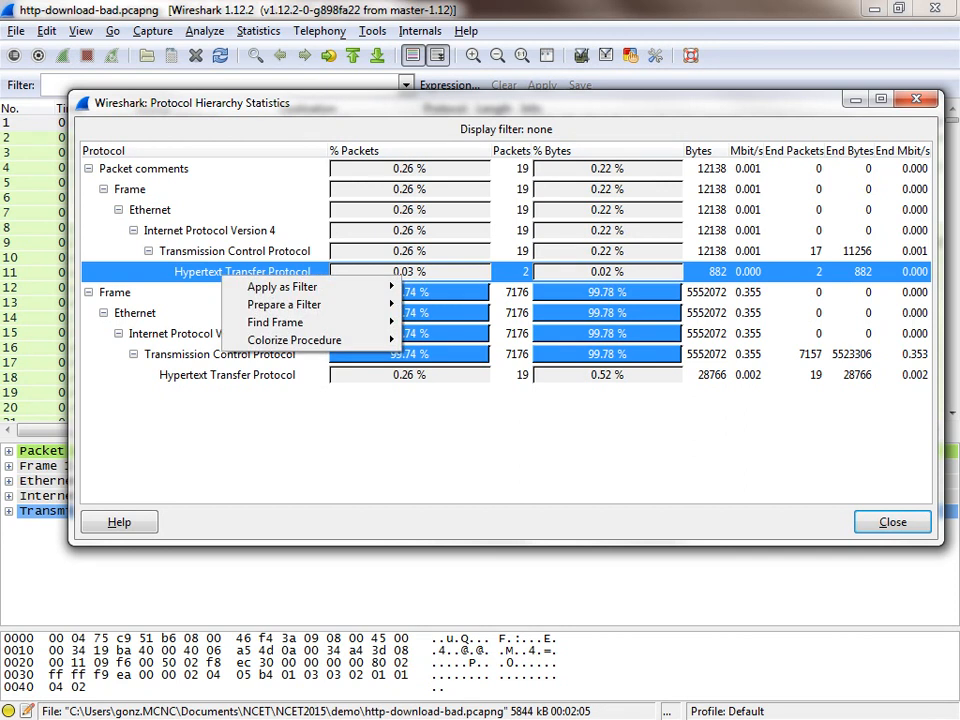
pyautogui.moveTo(282, 287)
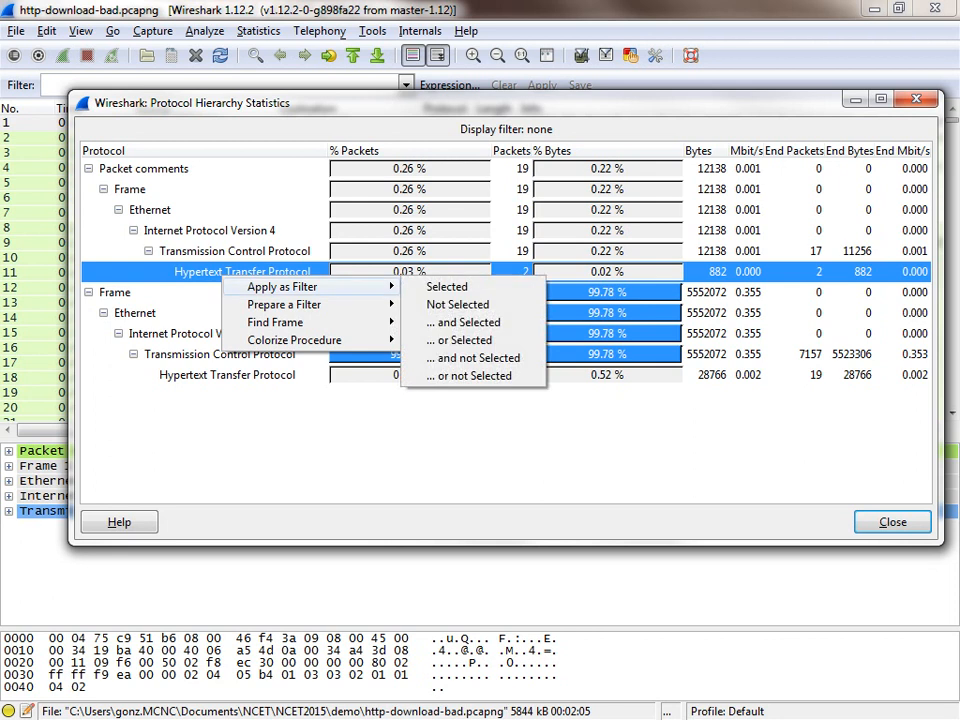
pyautogui.click(447, 287)
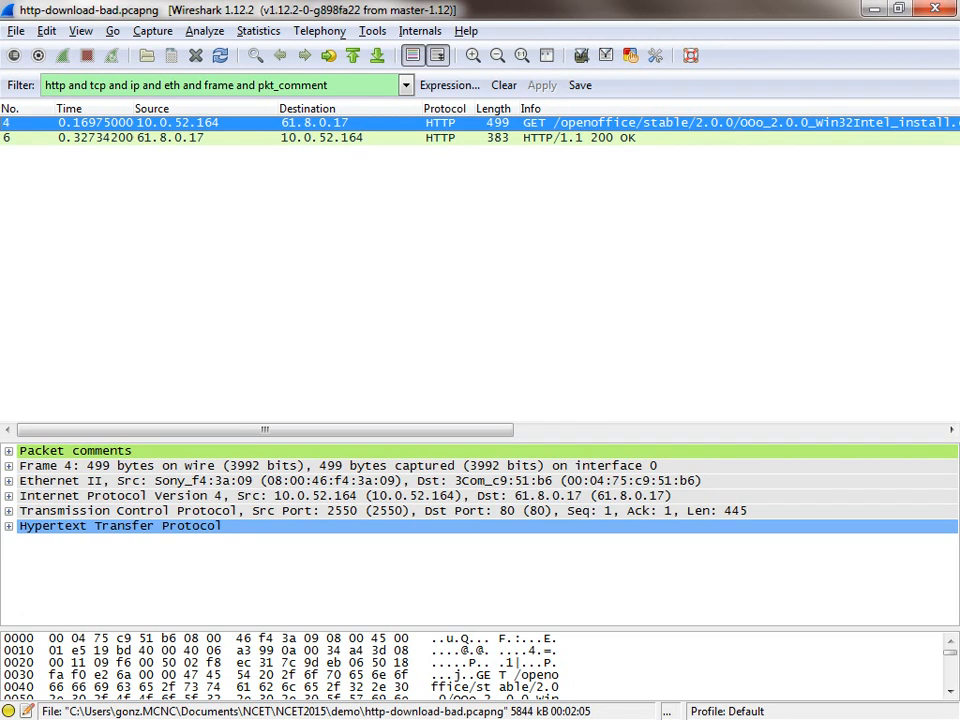
pyautogui.click(504, 85)
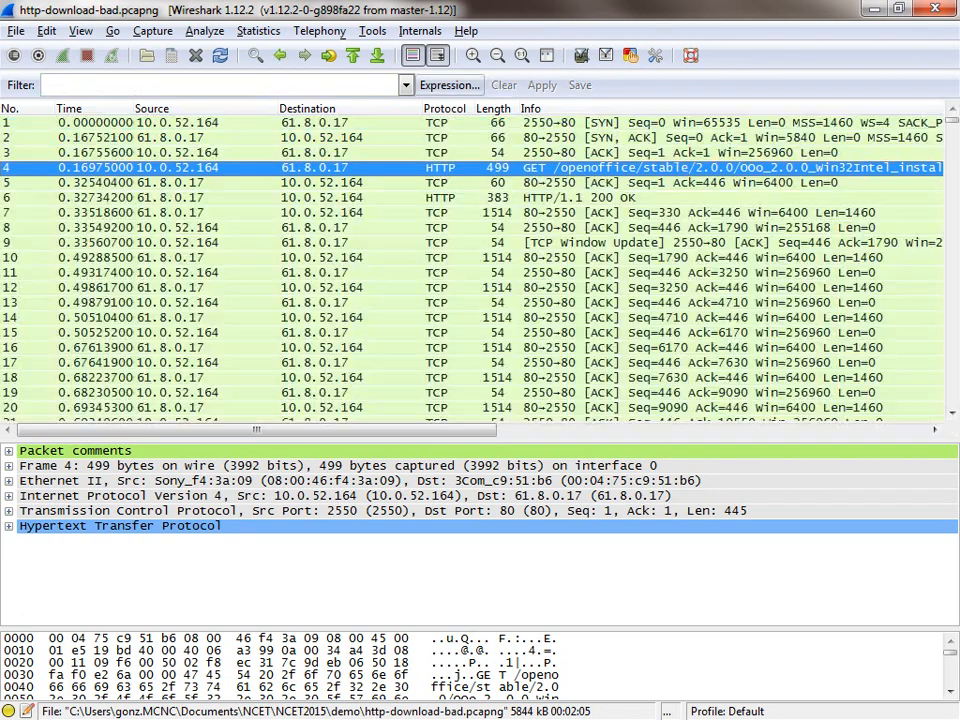
# Step: Review the Ethernet and IPv4 conversation statistics of the capture, and close them
pyautogui.click(258, 31)
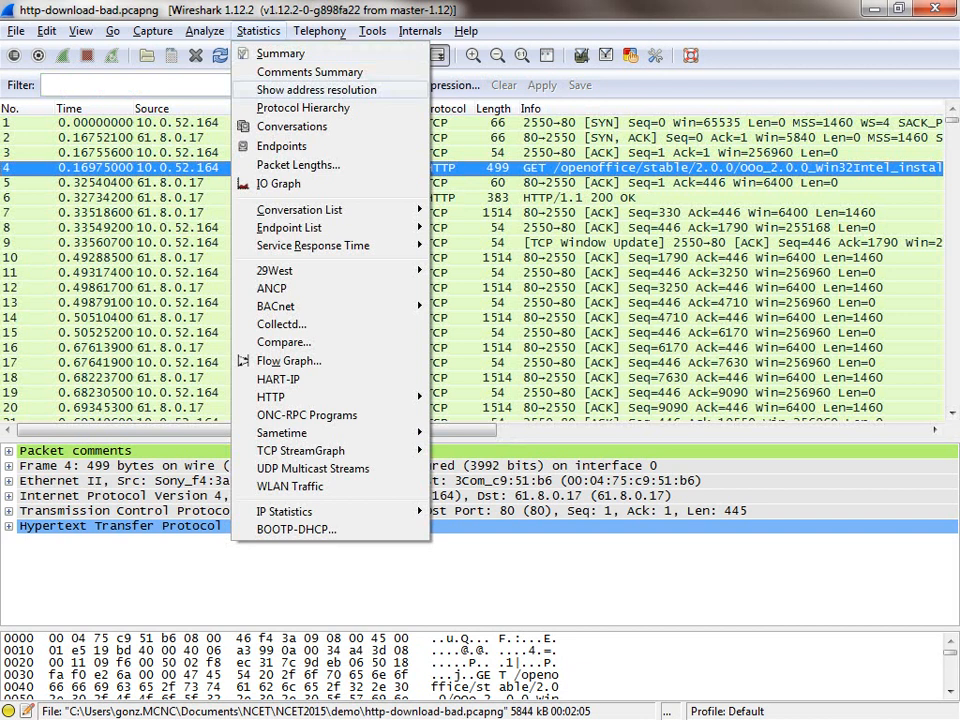
pyautogui.click(292, 126)
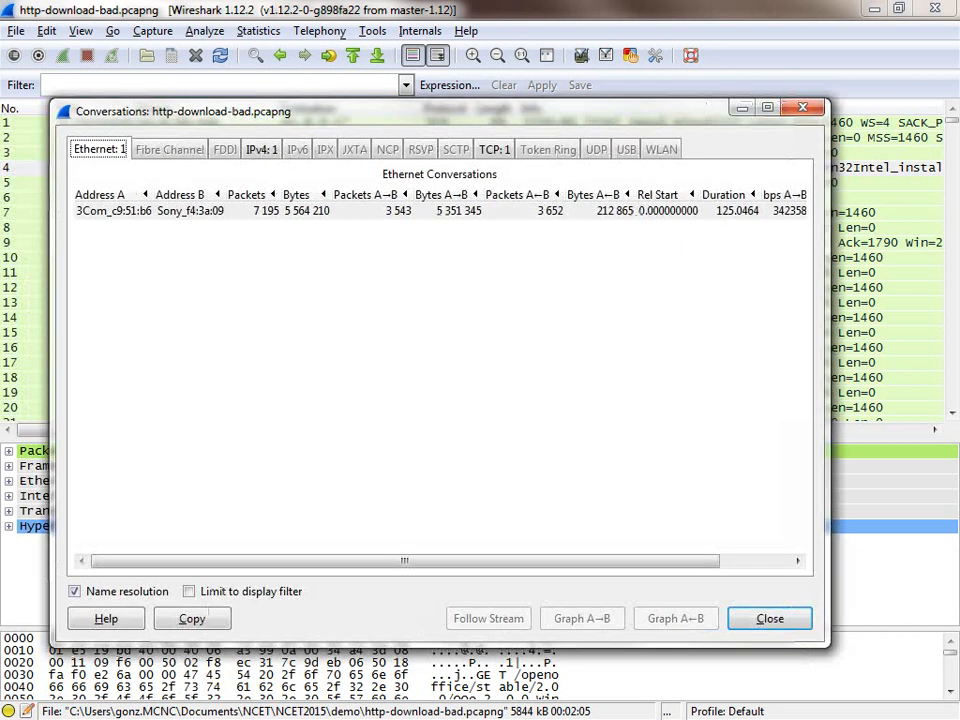
pyautogui.click(262, 149)
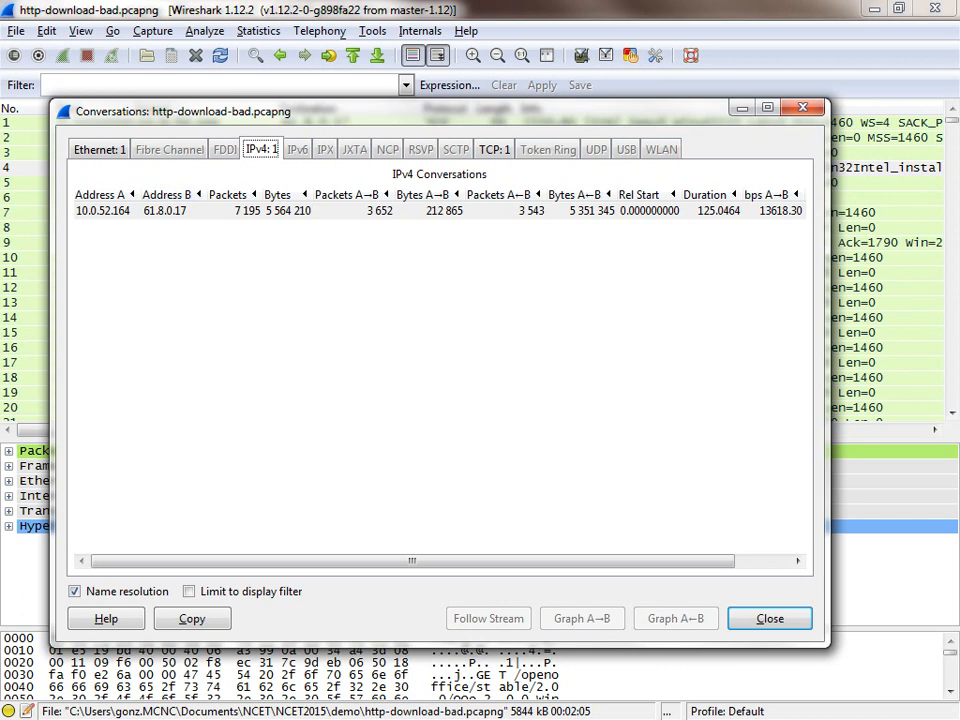
pyautogui.click(802, 106)
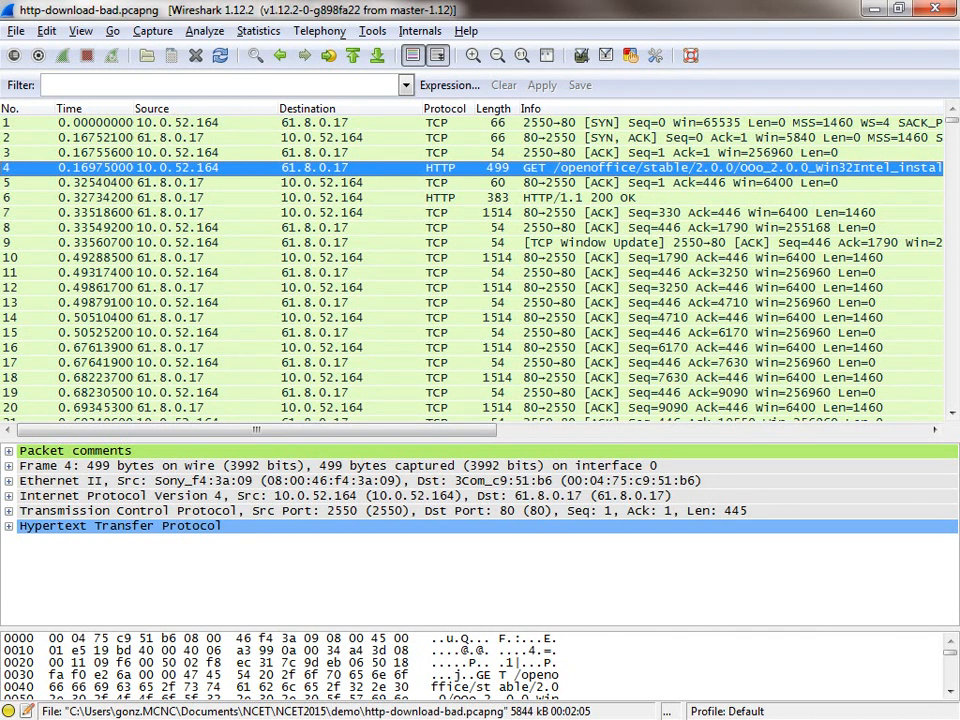
# Step: Examine the roughly first 276 packets for duplicate ACKs, missing segments and retransmissions, and return to the start of the list
pyautogui.scroll(-12, 470, 265)
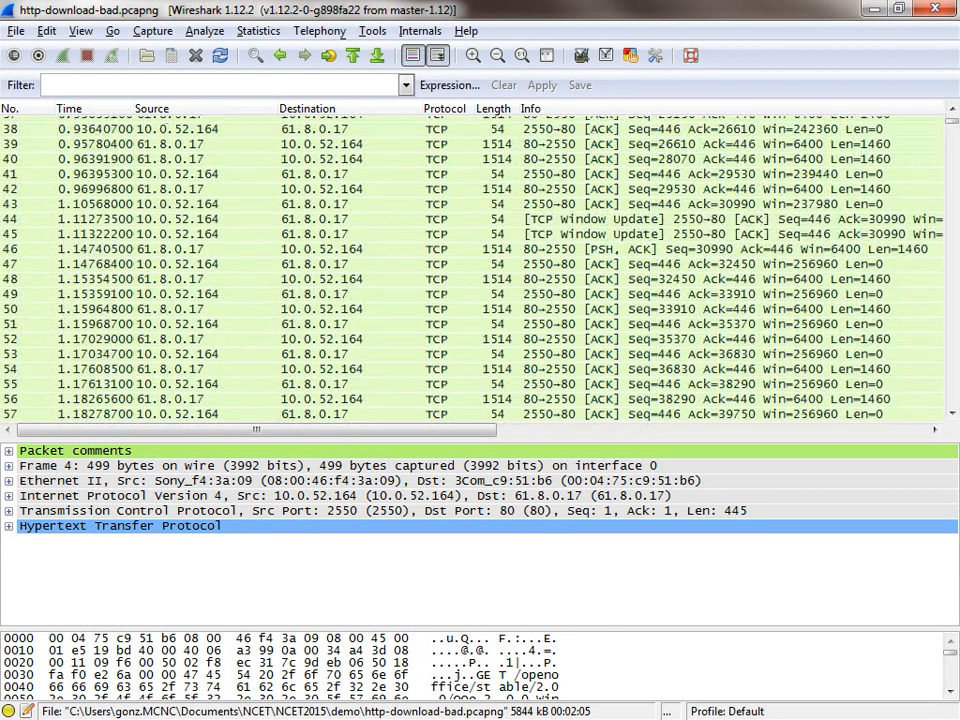
pyautogui.scroll(-20, 470, 265)
pyautogui.scroll(-18, 470, 265)
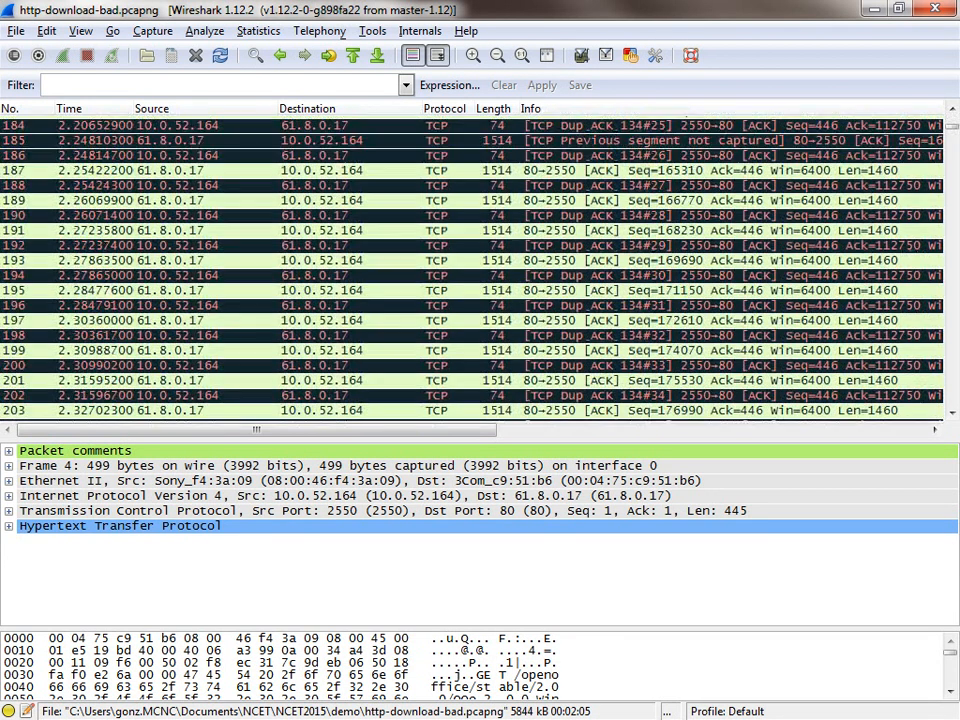
pyautogui.scroll(-12, 470, 265)
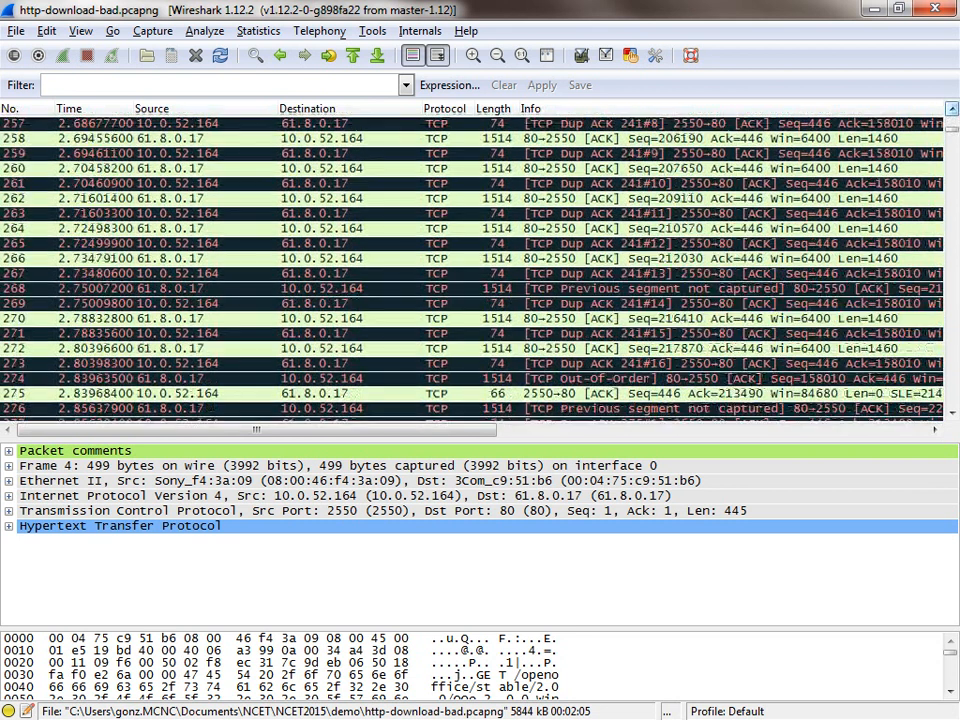
pyautogui.scroll(2, 470, 265)
pyautogui.scroll(14, 470, 265)
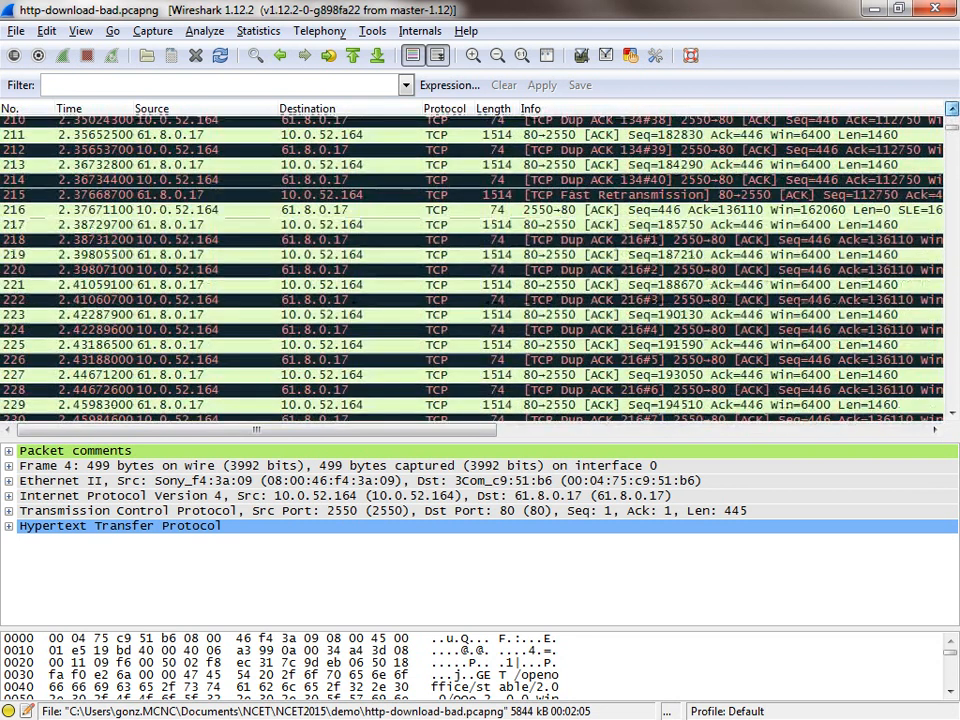
pyautogui.scroll(15, 470, 265)
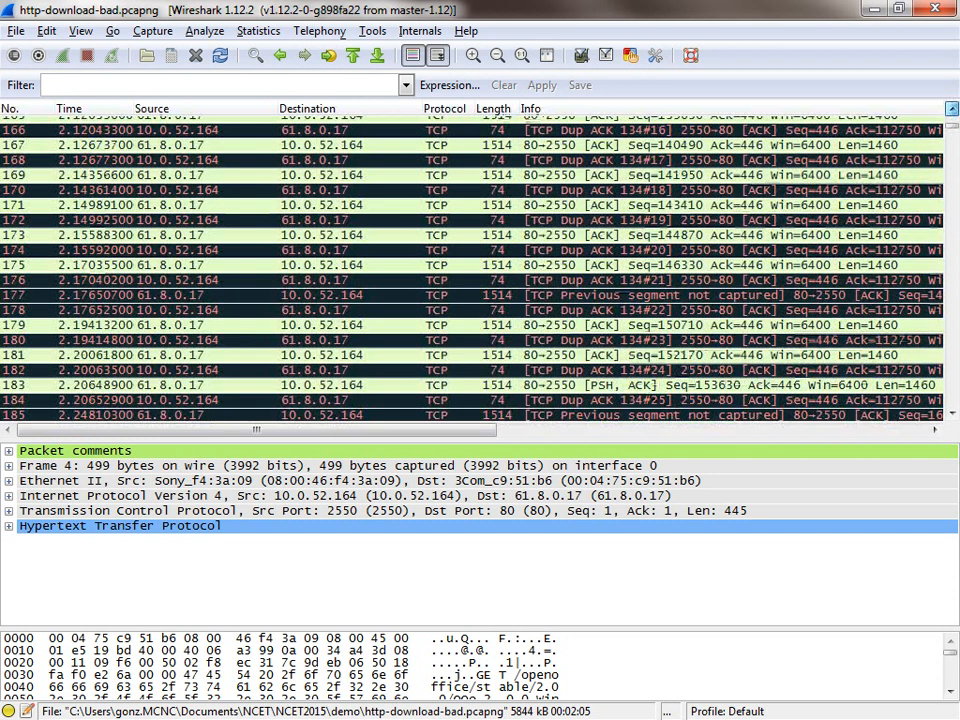
pyautogui.scroll(10, 470, 265)
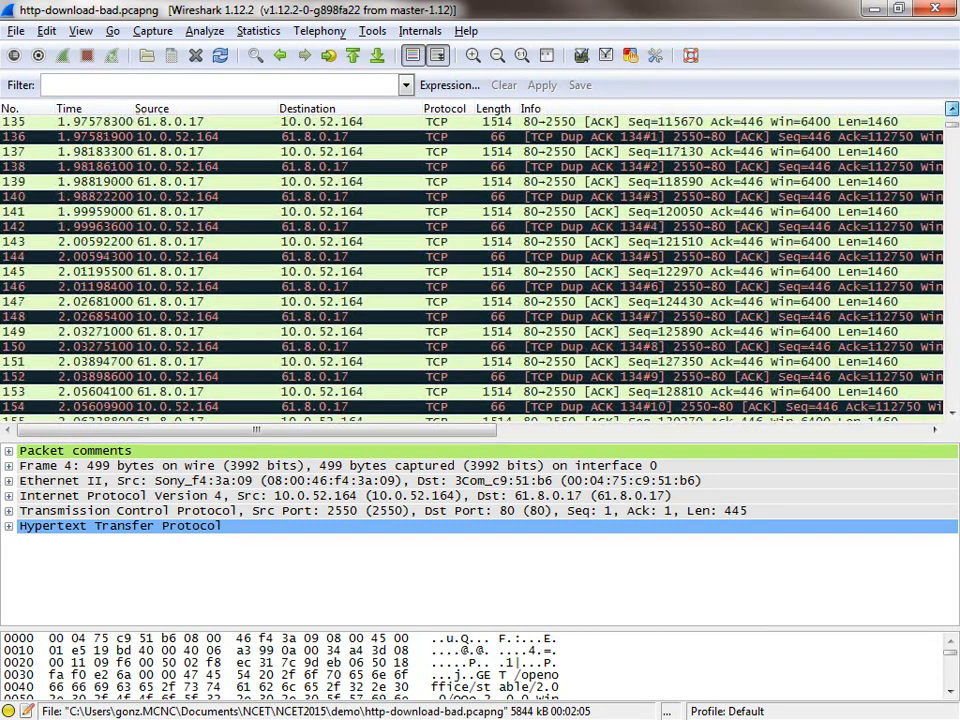
pyautogui.scroll(11, 470, 265)
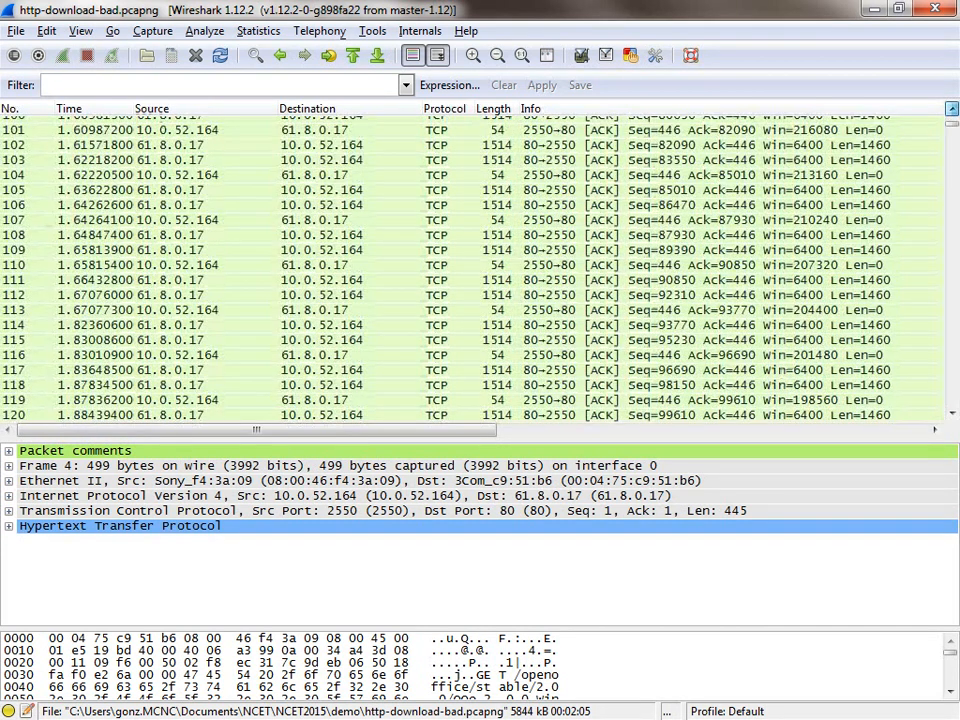
pyautogui.scroll(12, 470, 265)
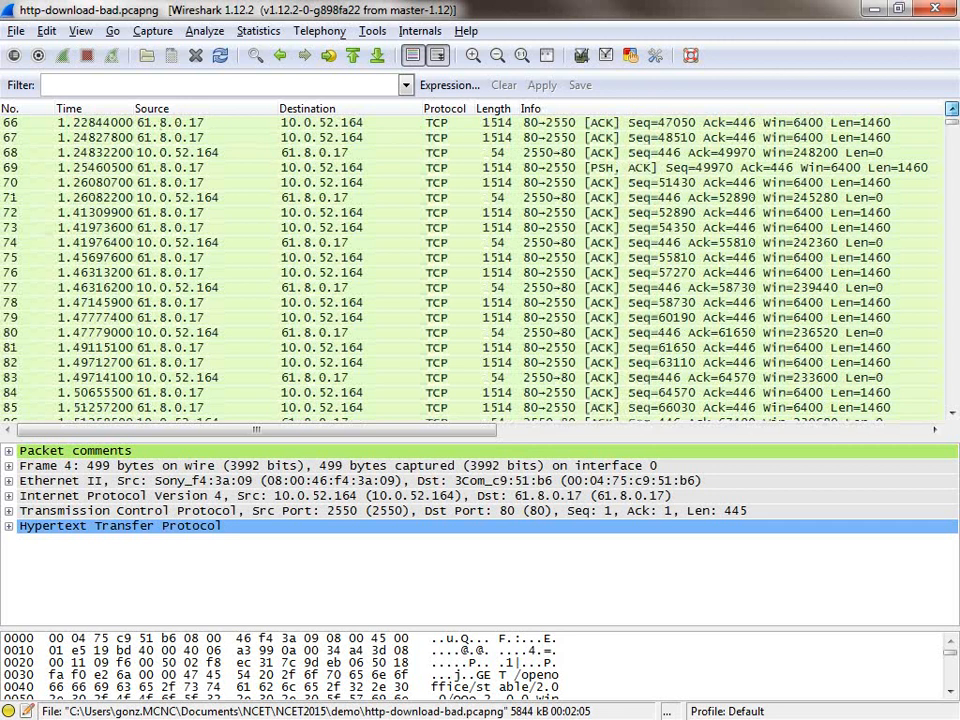
pyautogui.scroll(11, 470, 265)
pyautogui.scroll(10, 470, 265)
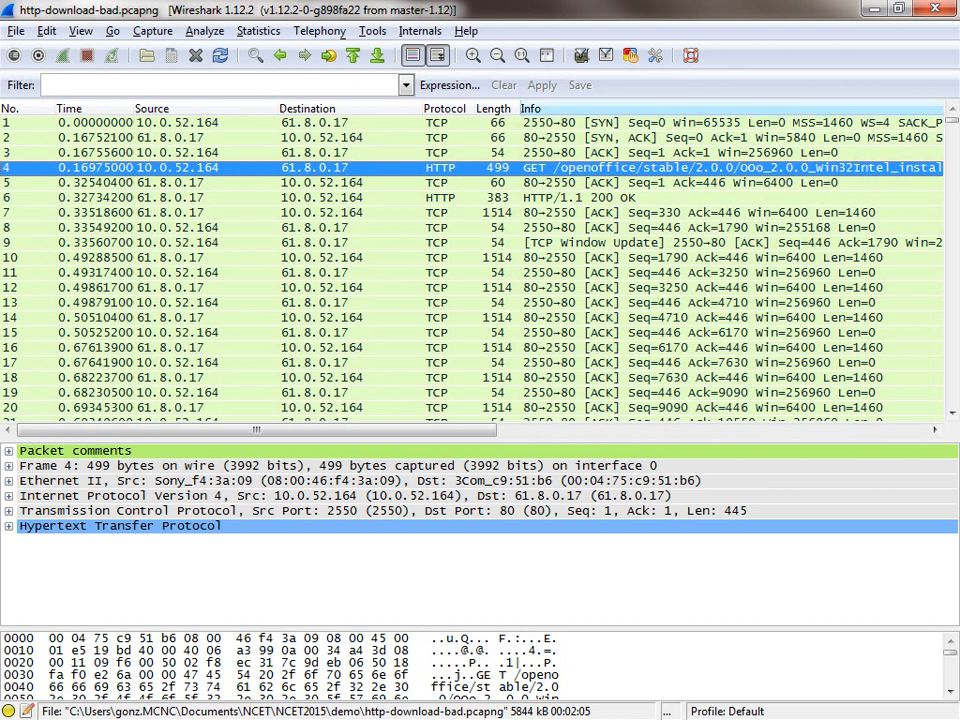
# Step: Enter the display filter http.response.code > 400 without applying it
pyautogui.click(240, 86)
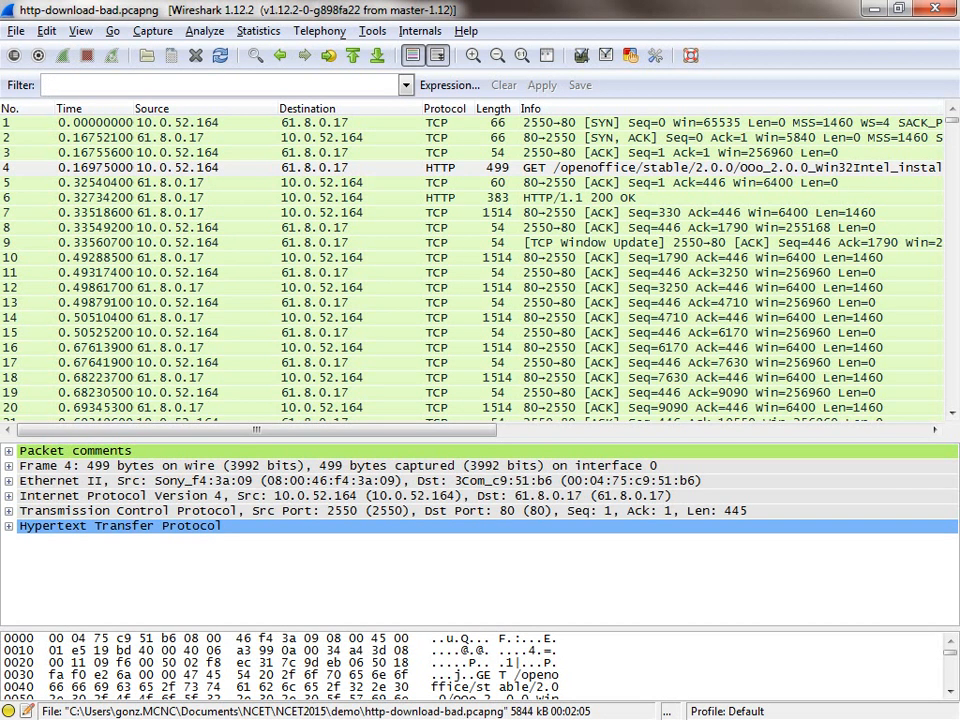
pyautogui.write('hp')
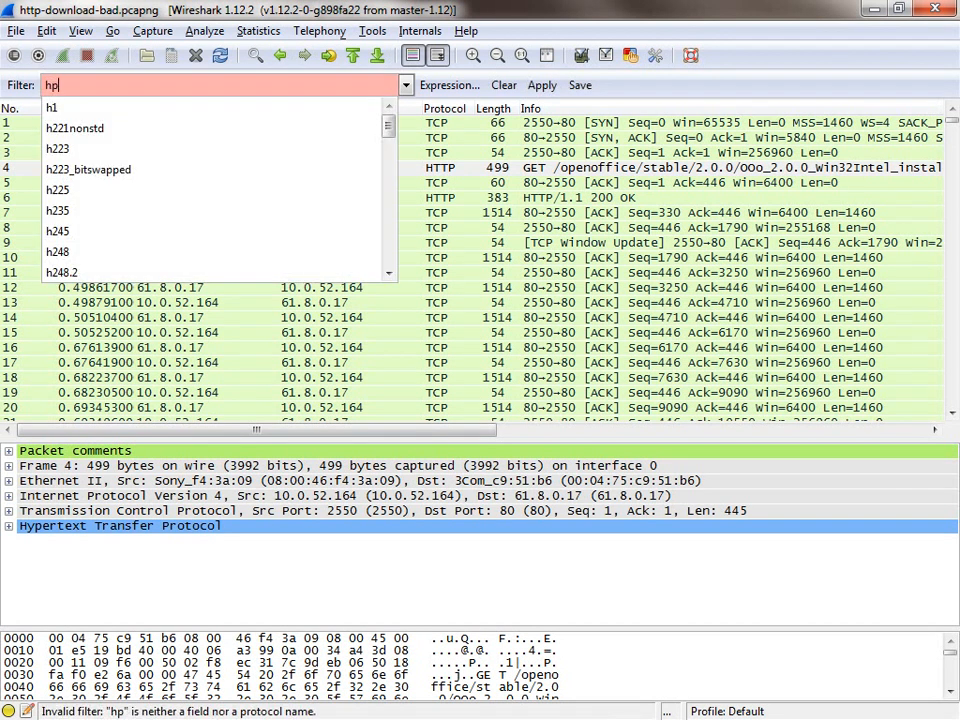
pyautogui.write('pt.')
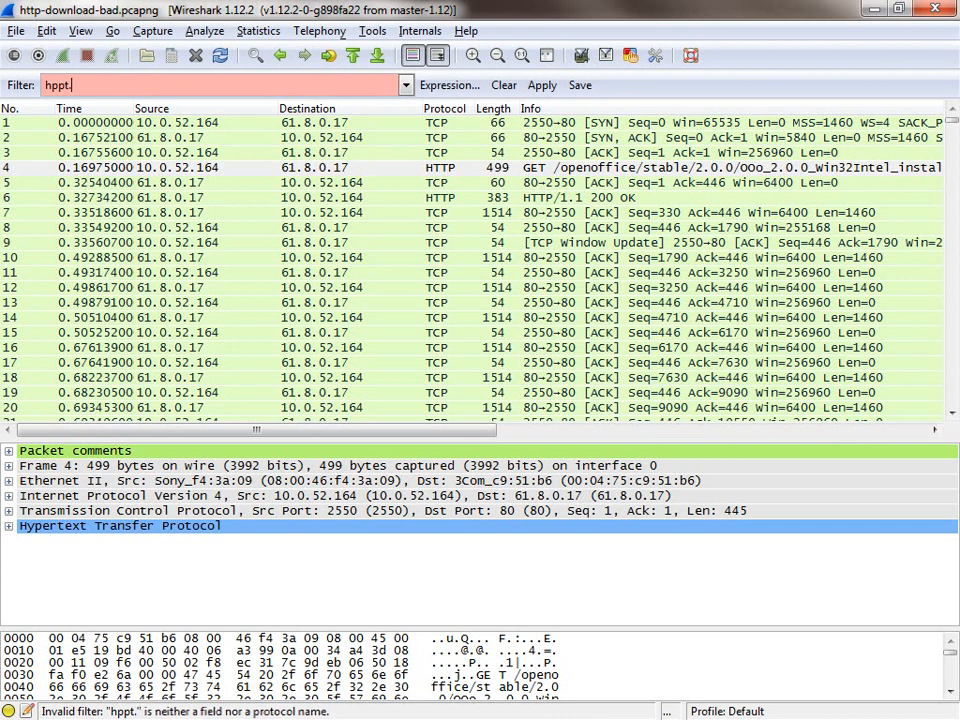
pyautogui.write('respon')
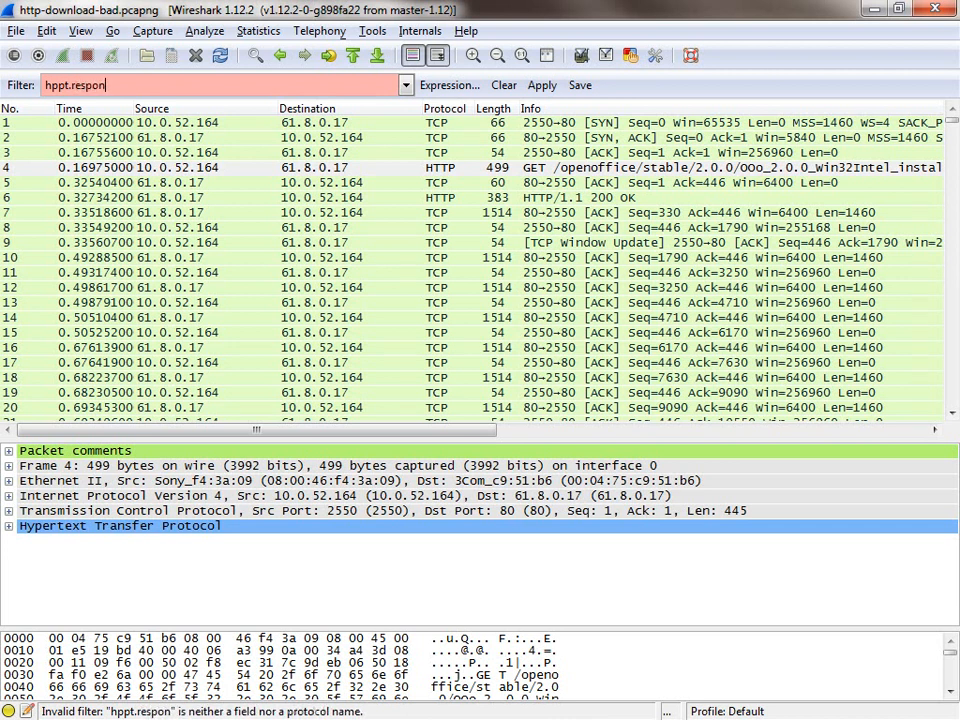
pyautogui.press('BackSpace')
pyautogui.press('BackSpace')
pyautogui.press('BackSpace')
pyautogui.press('BackSpace')
pyautogui.press('BackSpace')
pyautogui.press('BackSpace')
pyautogui.press('BackSpace')
pyautogui.press('BackSpace')
pyautogui.press('BackSpace')
pyautogui.press('BackSpace')
pyautogui.write('tt')
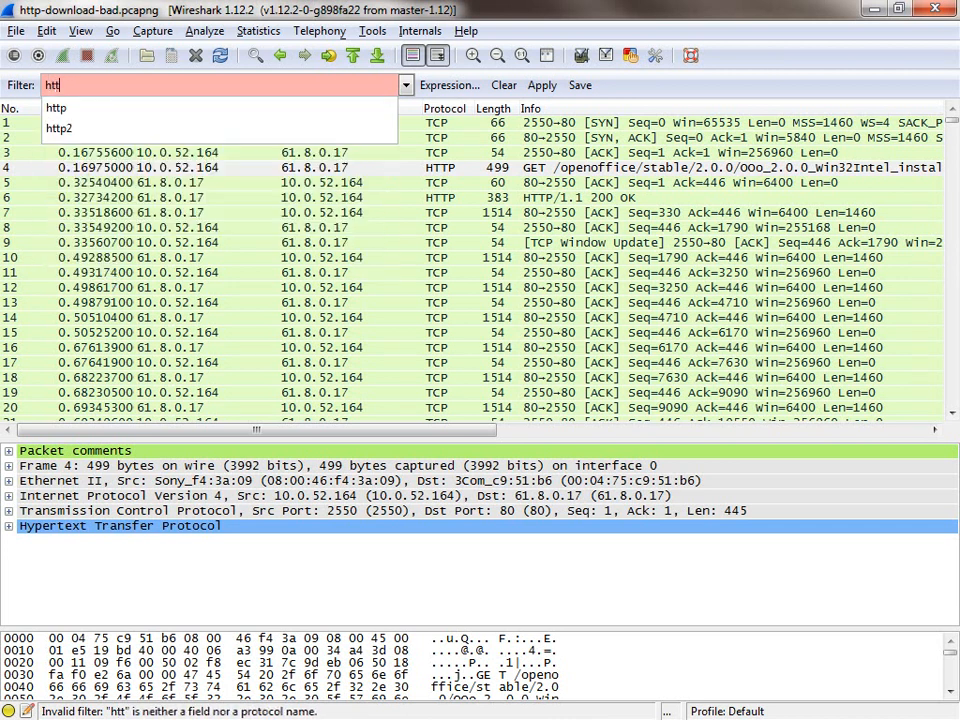
pyautogui.write('p.rs')
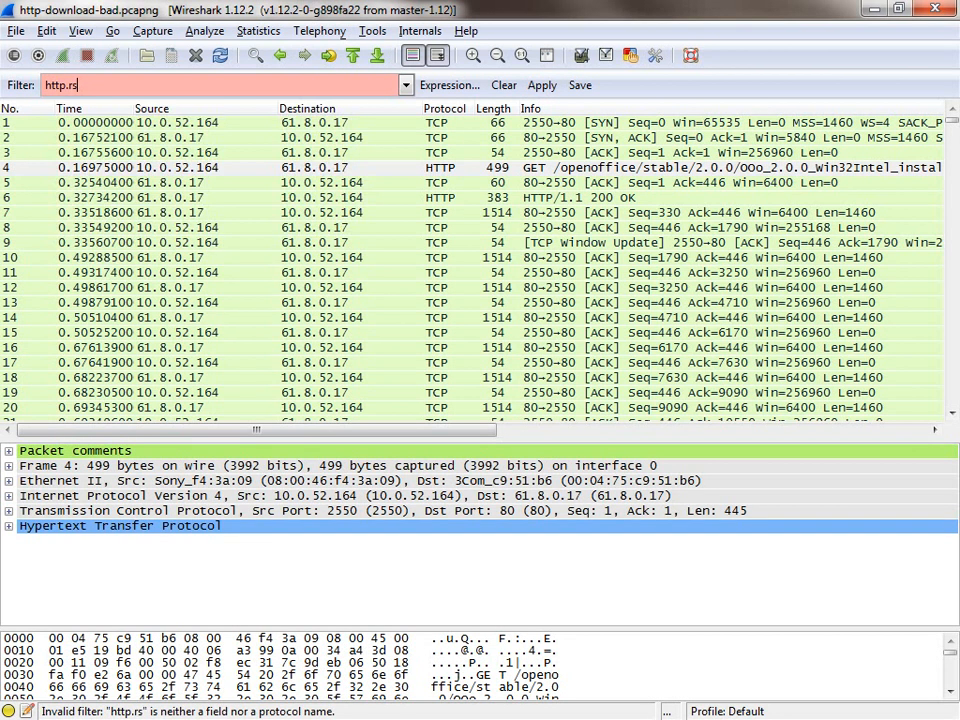
pyautogui.press('BackSpace')
pyautogui.write('esp')
pyautogui.press('Down')
pyautogui.press('Down')
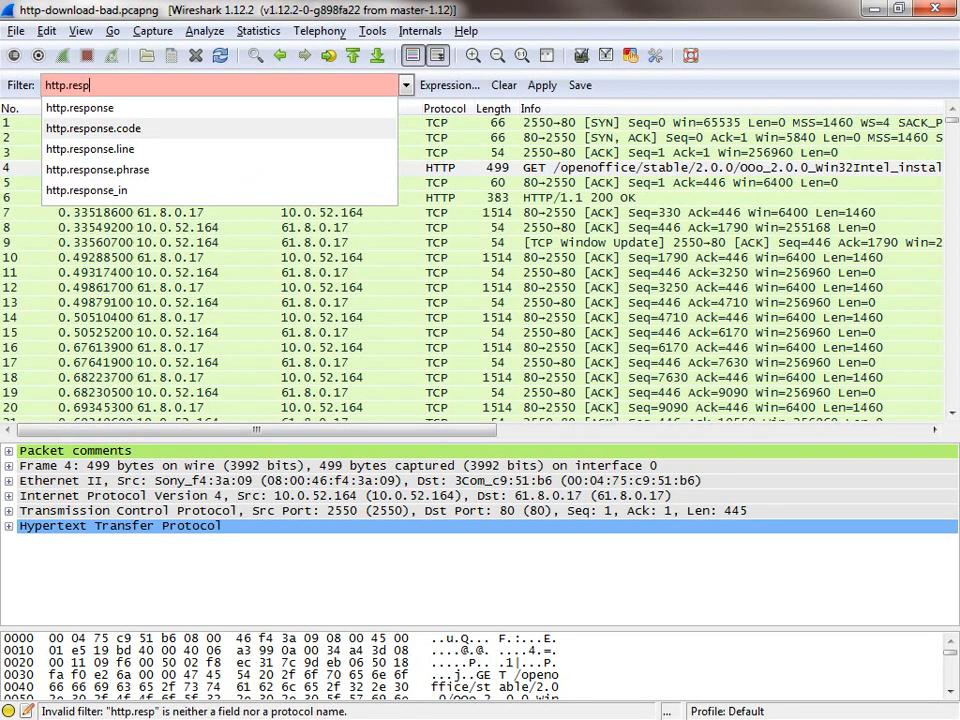
pyautogui.press('Return')
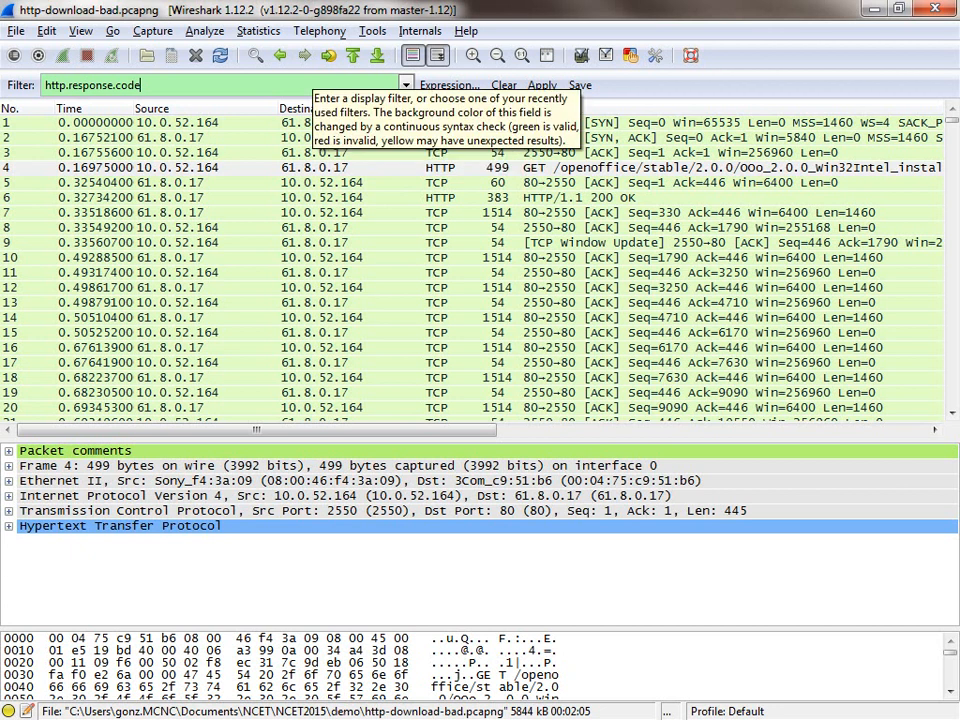
pyautogui.write('>')
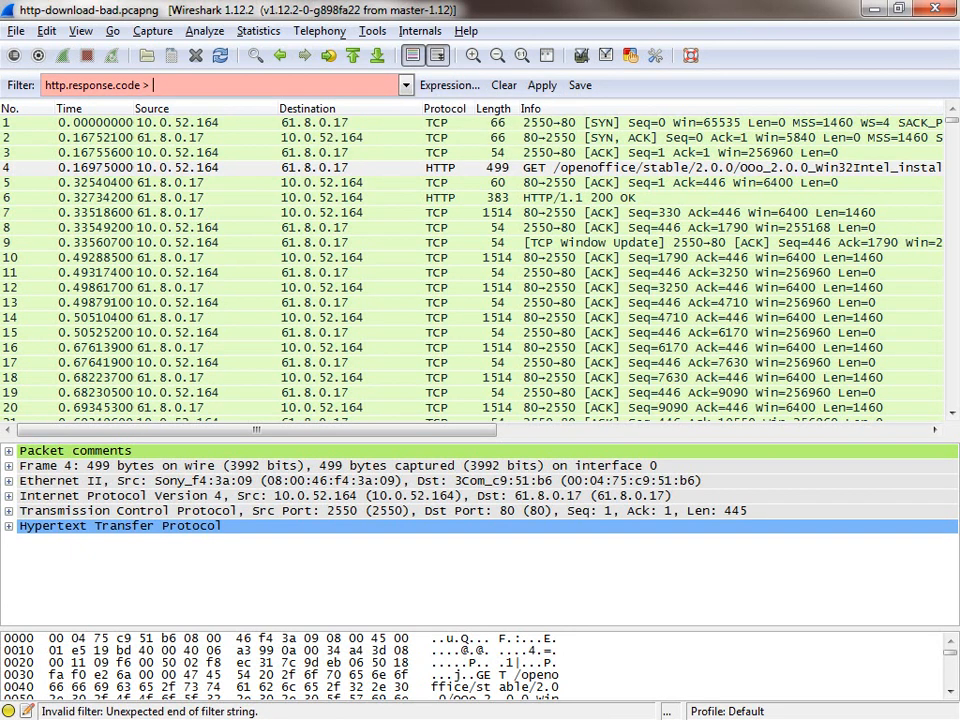
pyautogui.write(' 400')
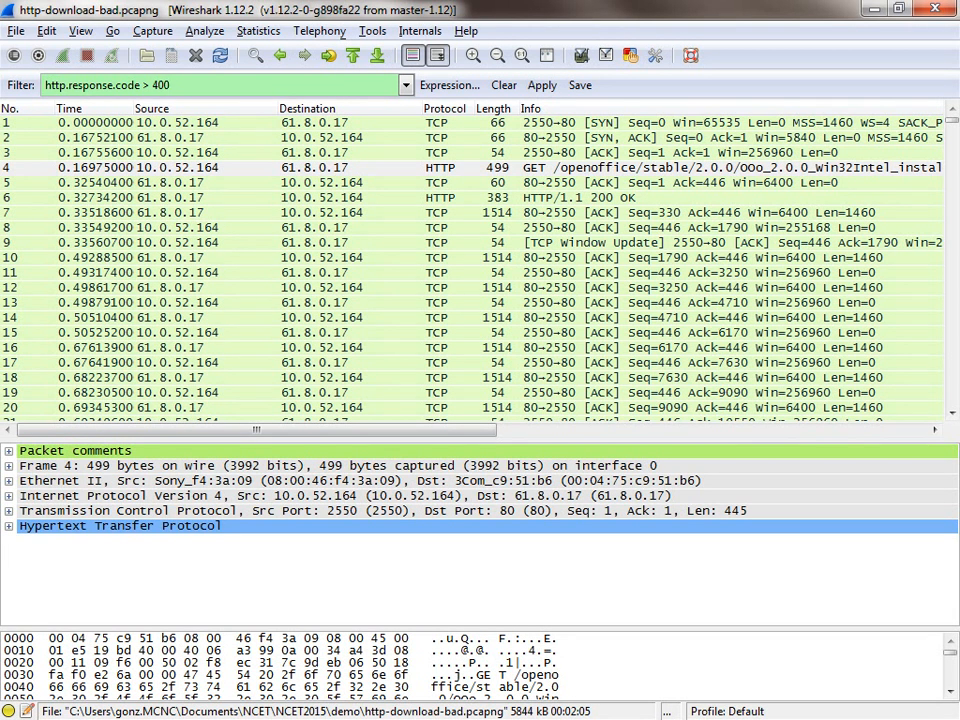
# Step: Copy the display filter and add it to the preferences as a new filter expression, http.response.code > 400
pyautogui.hotkey('ctrl', 'a')
pyautogui.hotkey('ctrl', 'c')
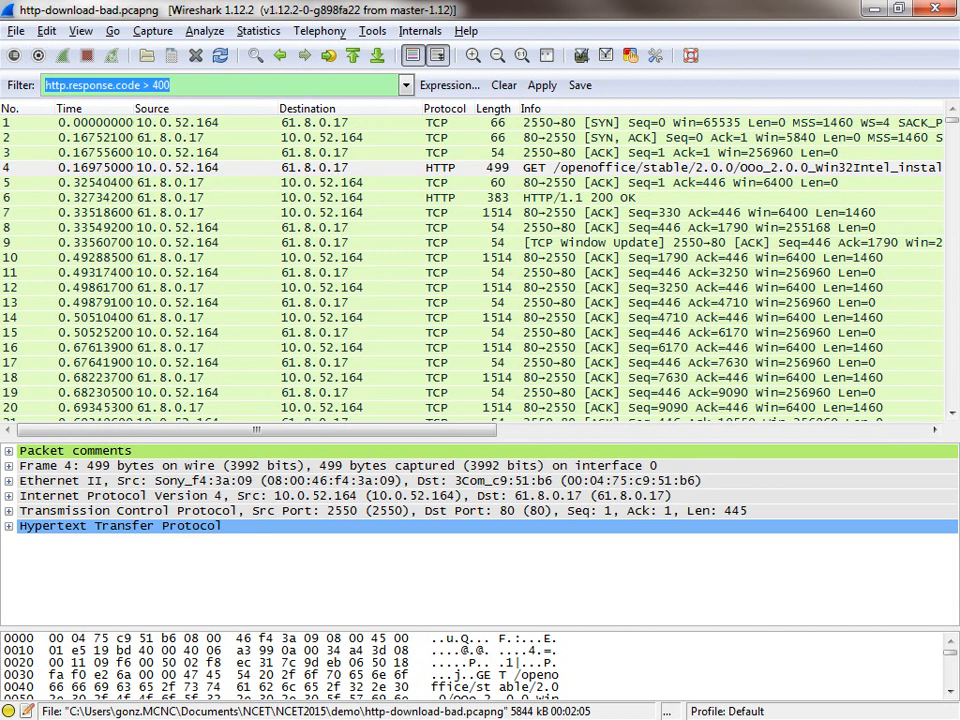
pyautogui.click(46, 31)
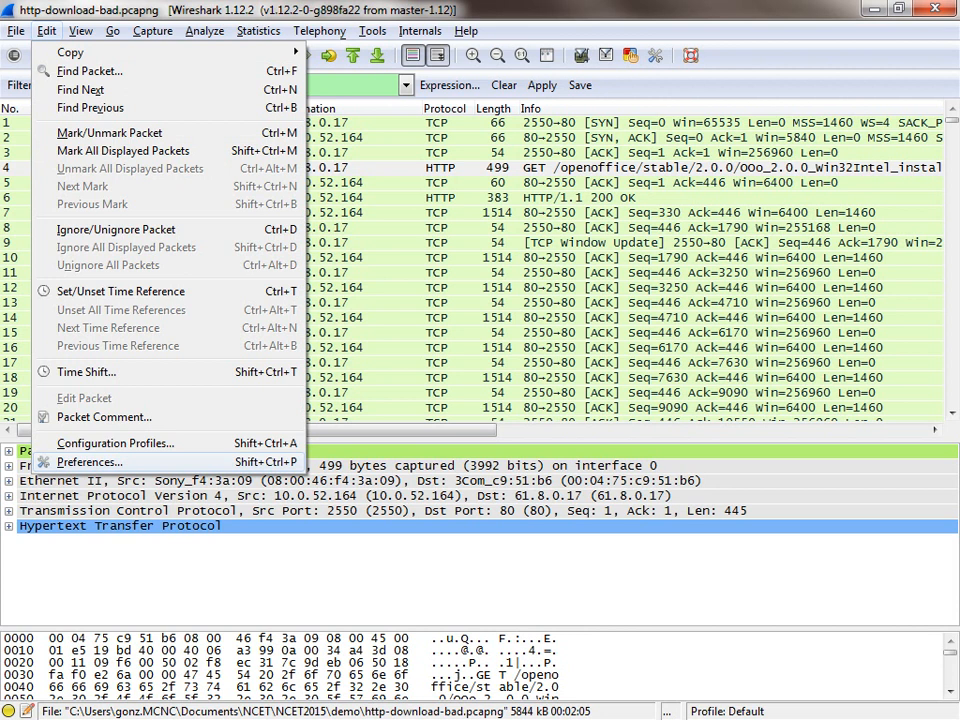
pyautogui.click(90, 462)
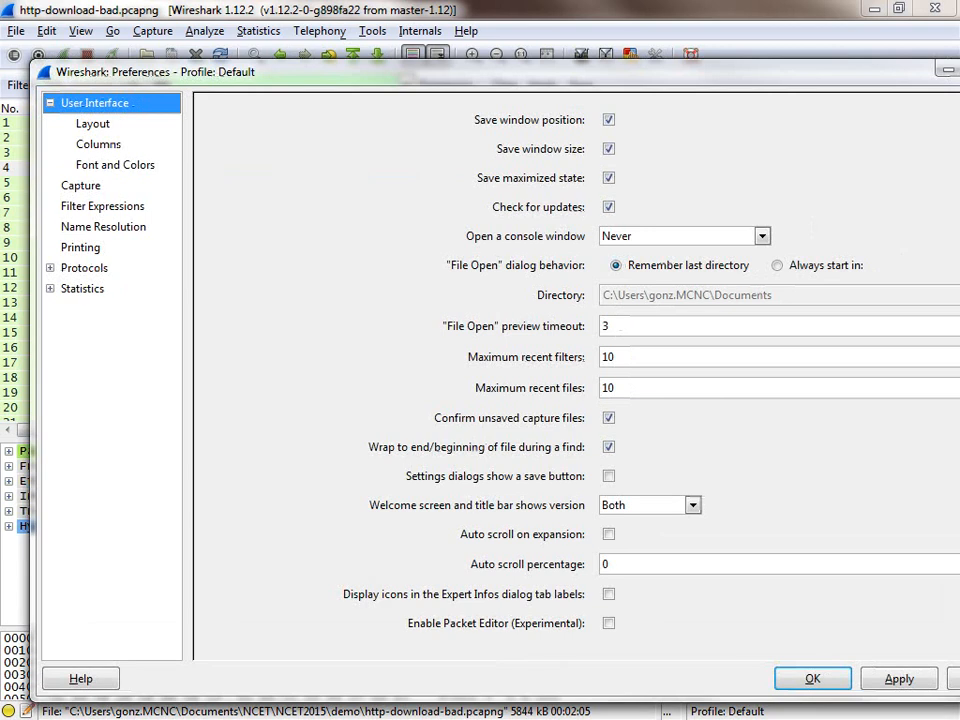
pyautogui.click(103, 206)
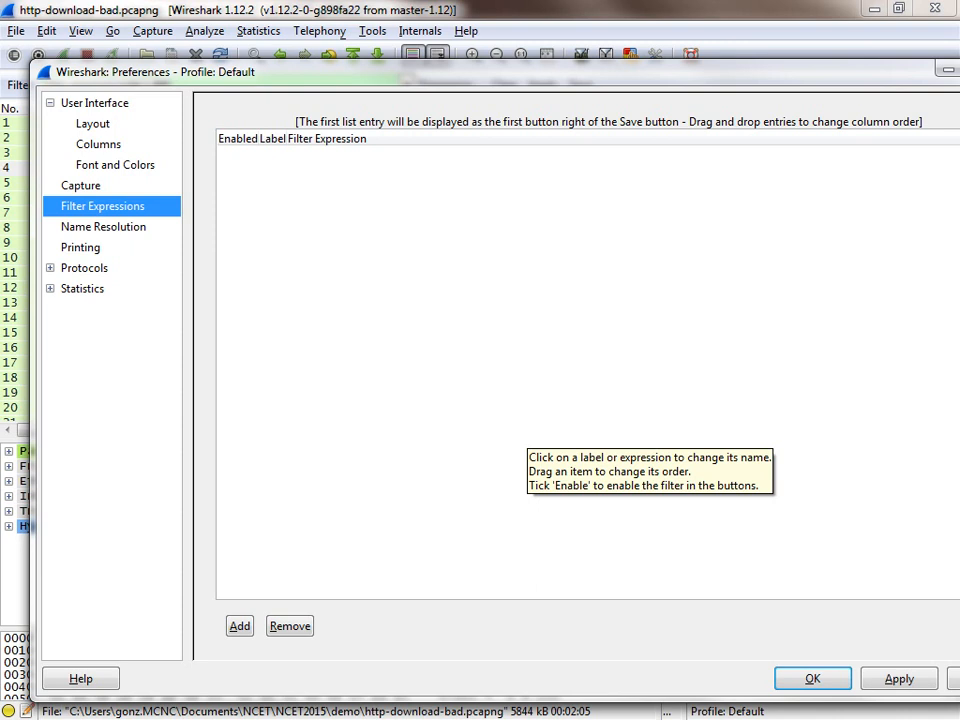
pyautogui.click(240, 626)
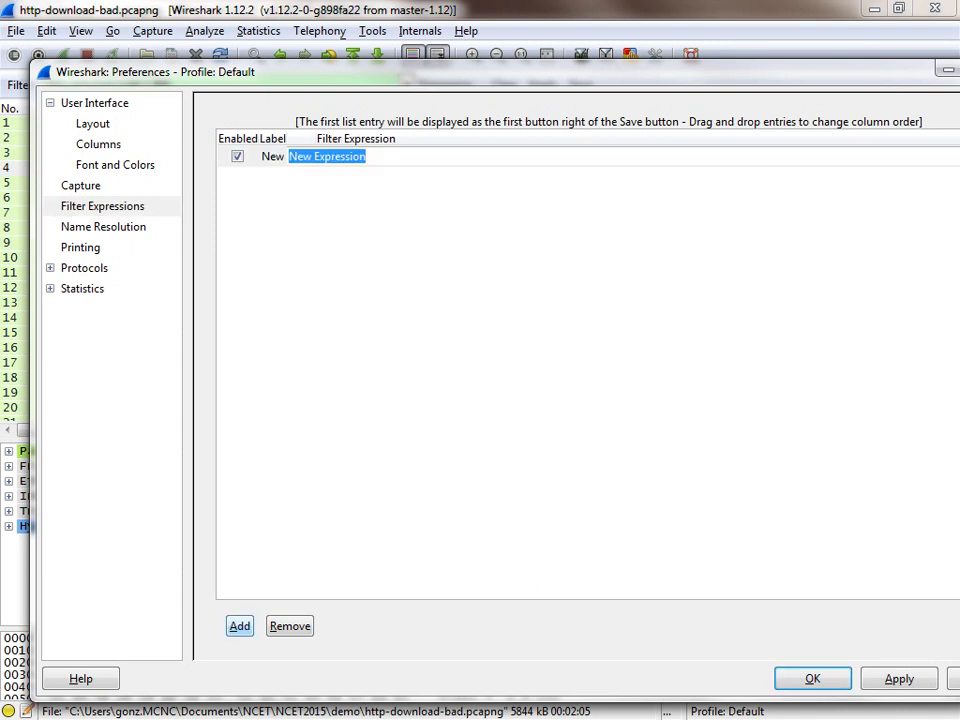
pyautogui.write('H')
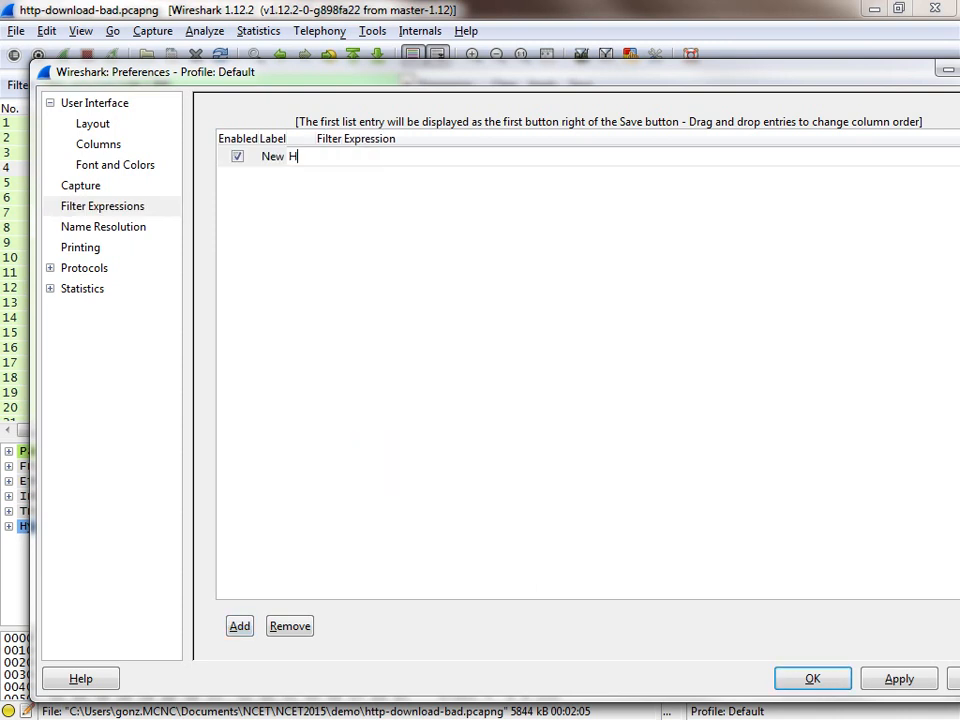
pyautogui.write('ttp Erros')
pyautogui.hotkey('ctrl', 'shift', 'Left')
pyautogui.hotkey('ctrl', 'shift', 'Left')
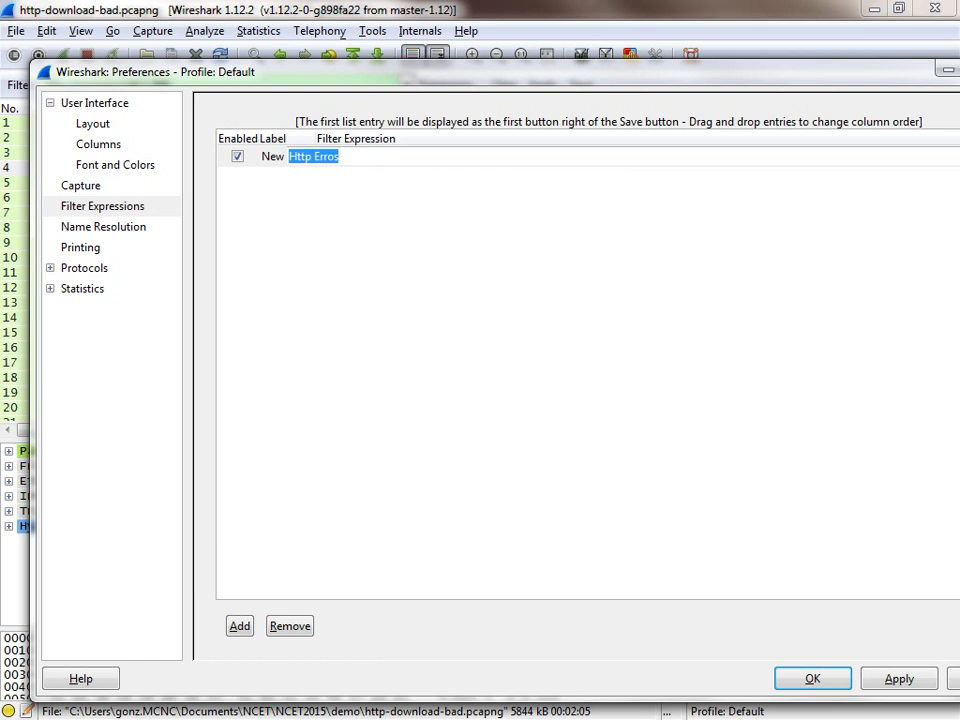
pyautogui.hotkey('ctrl', 'v')
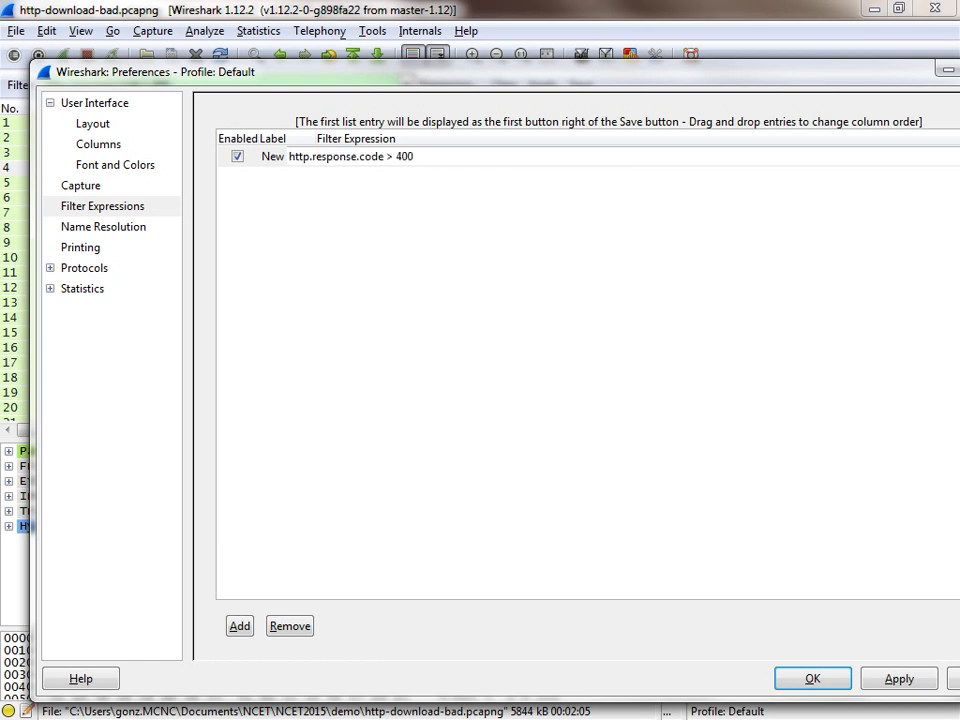
# Step: Label the new filter expression Http Errors, apply the preferences and close them
pyautogui.click(286, 156)
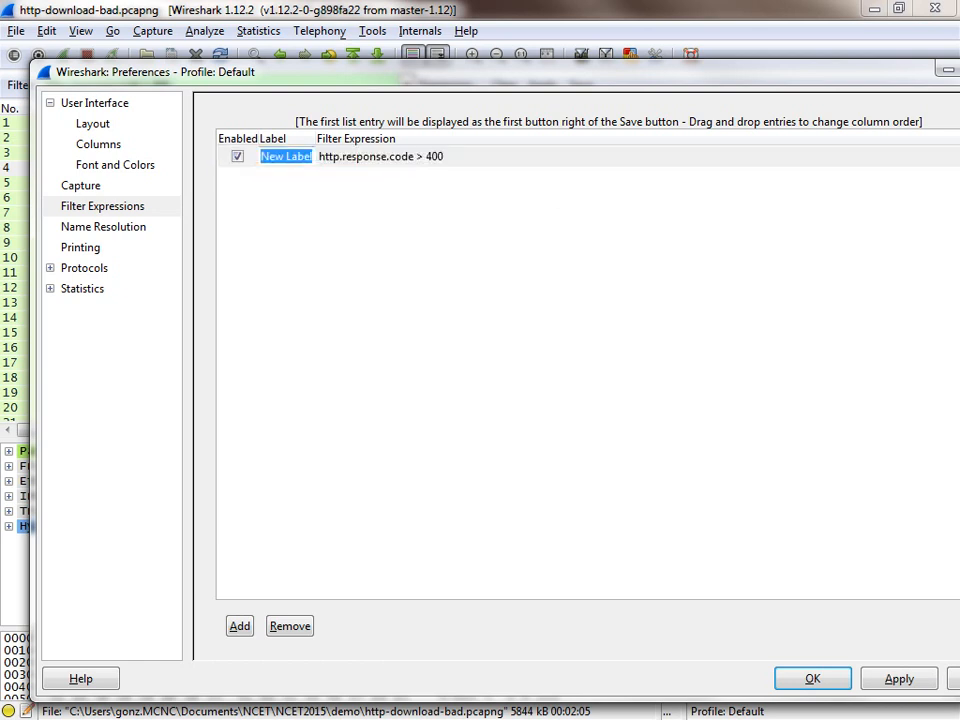
pyautogui.write('Htt')
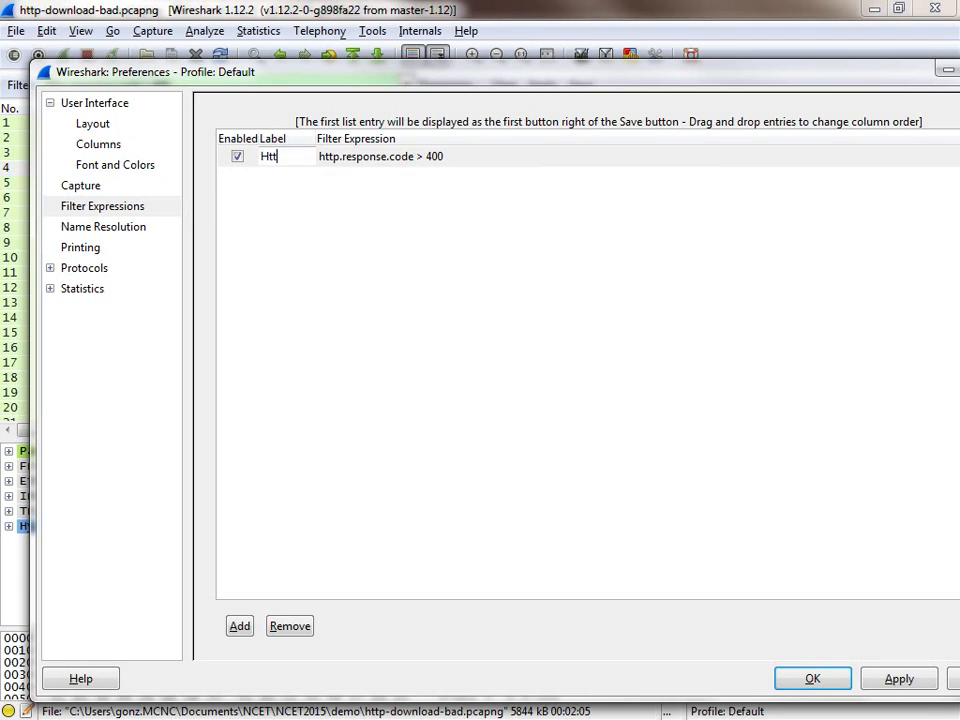
pyautogui.write('p Eroors')
pyautogui.press('BackSpace')
pyautogui.press('BackSpace')
pyautogui.press('BackSpace')
pyautogui.press('BackSpace')
pyautogui.write('rors')
pyautogui.press('Return')
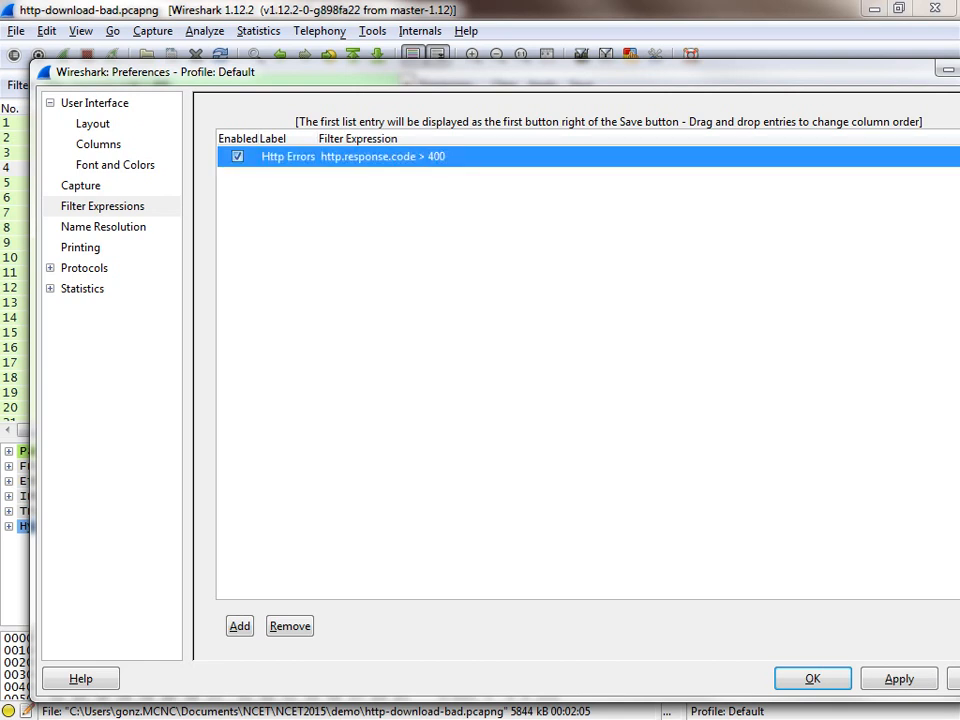
pyautogui.click(899, 679)
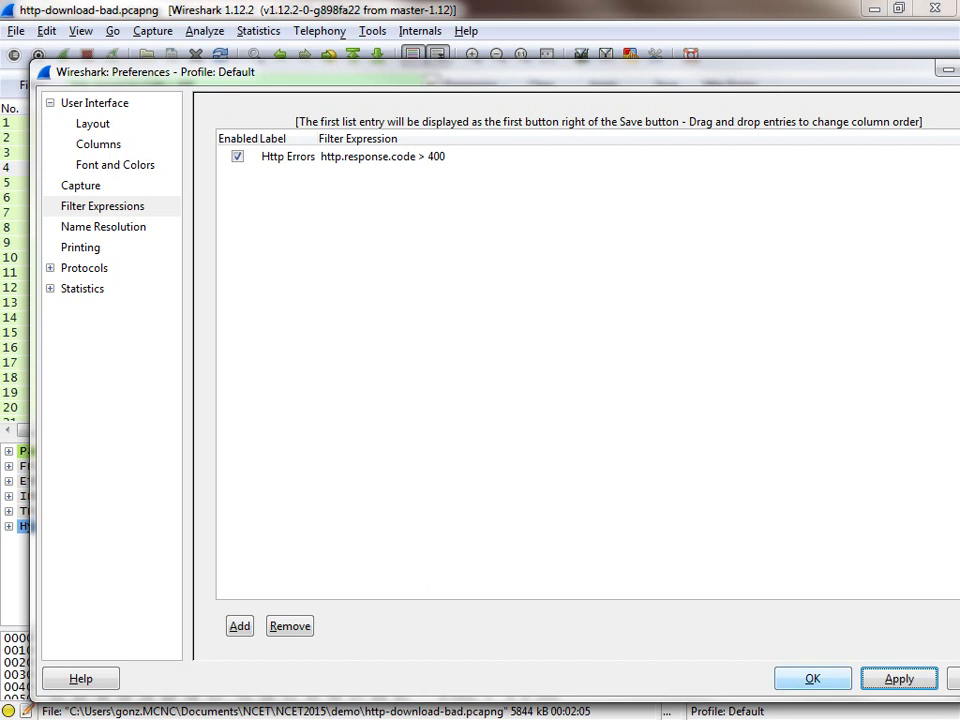
pyautogui.click(813, 679)
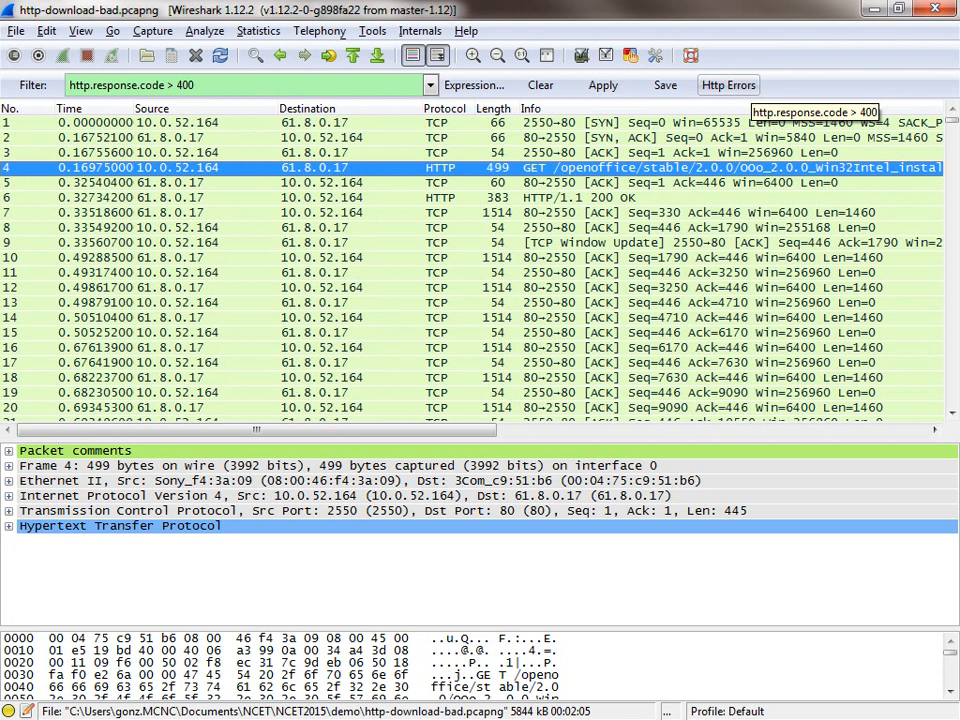
# Step: Apply the saved Http Errors filter to http-download-bad.pcapng and to the http.response.code.500.cap capture
pyautogui.click(728, 85)
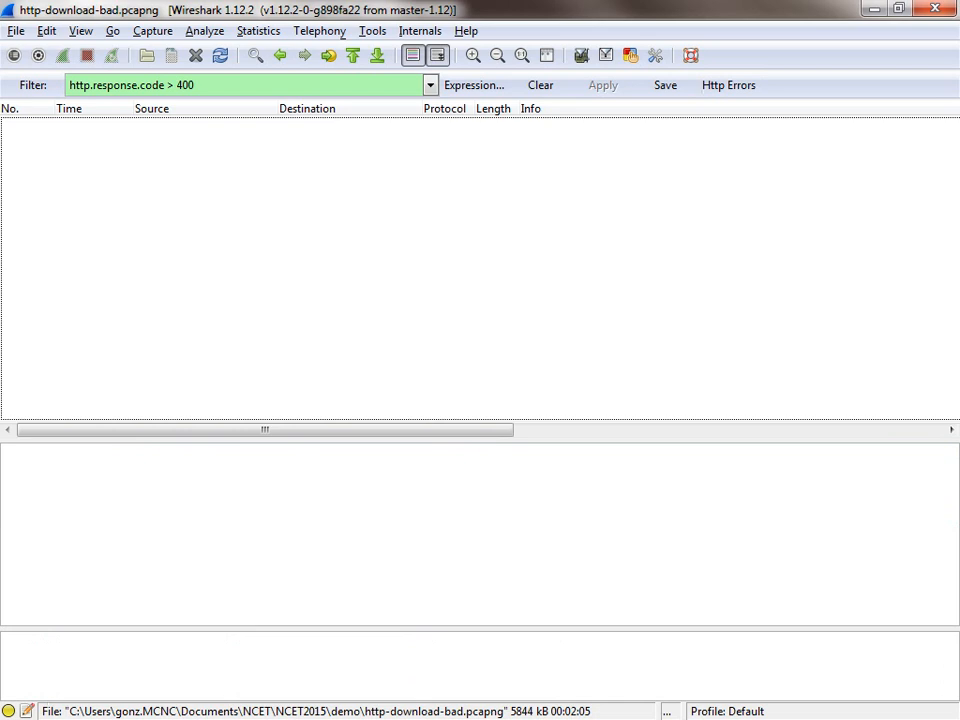
pyautogui.hotkey('alt', 'Tab')
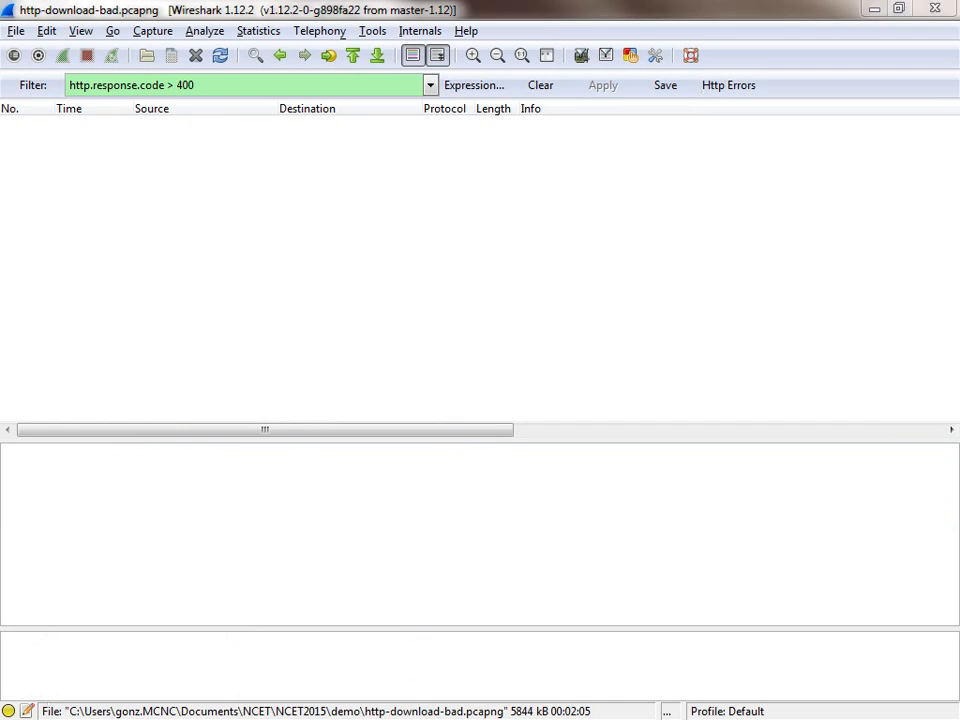
pyautogui.moveTo(0, 130); pyautogui.dragTo(480, 68)
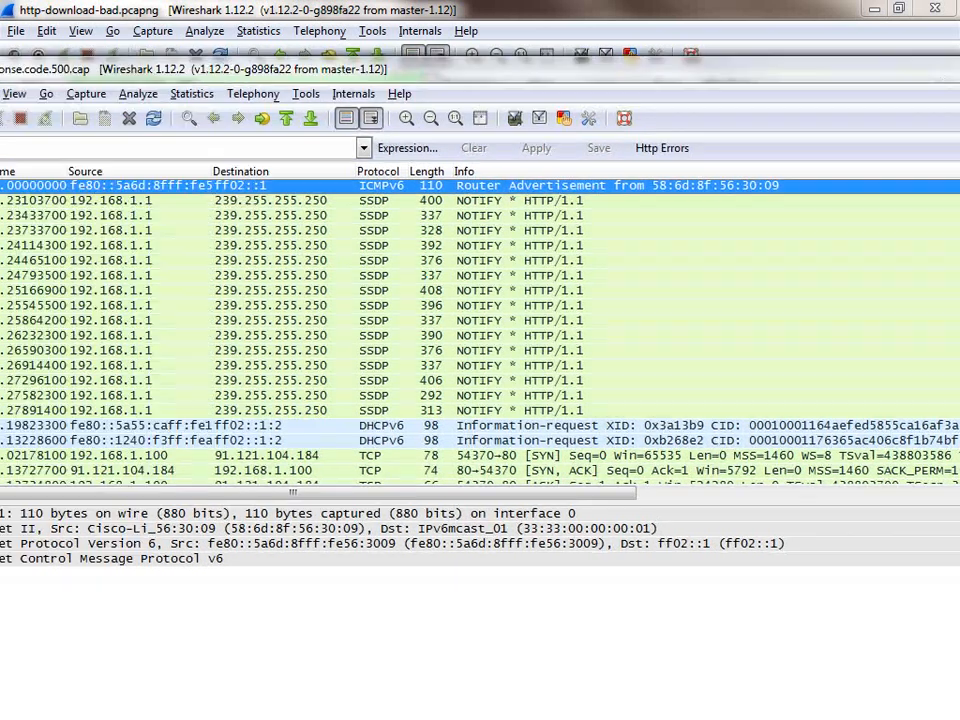
pyautogui.doubleClick(540, 68)
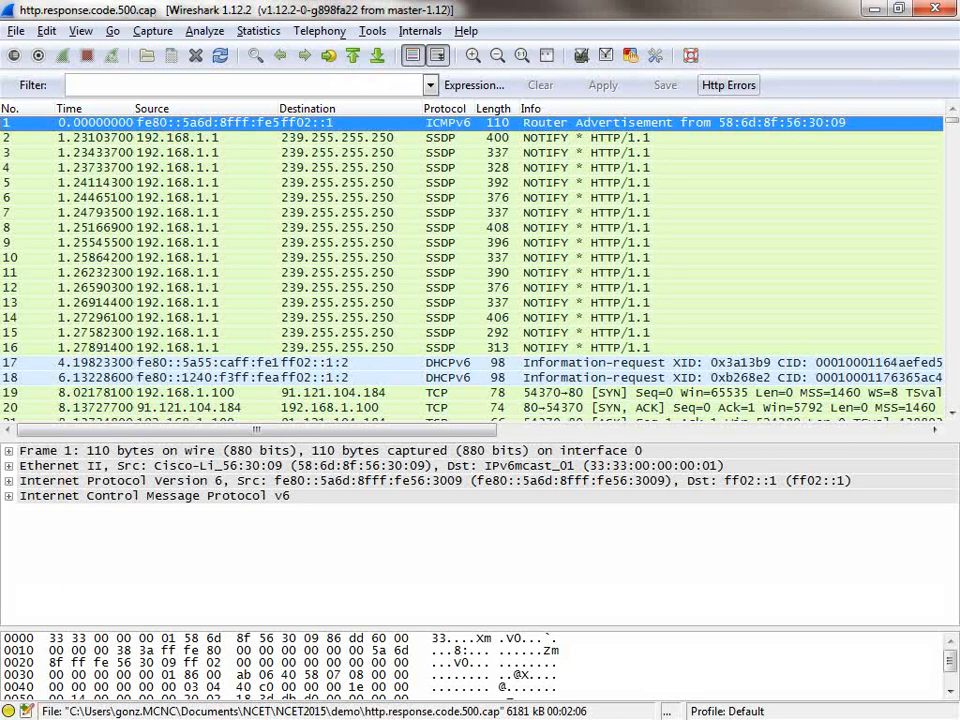
pyautogui.click(728, 85)
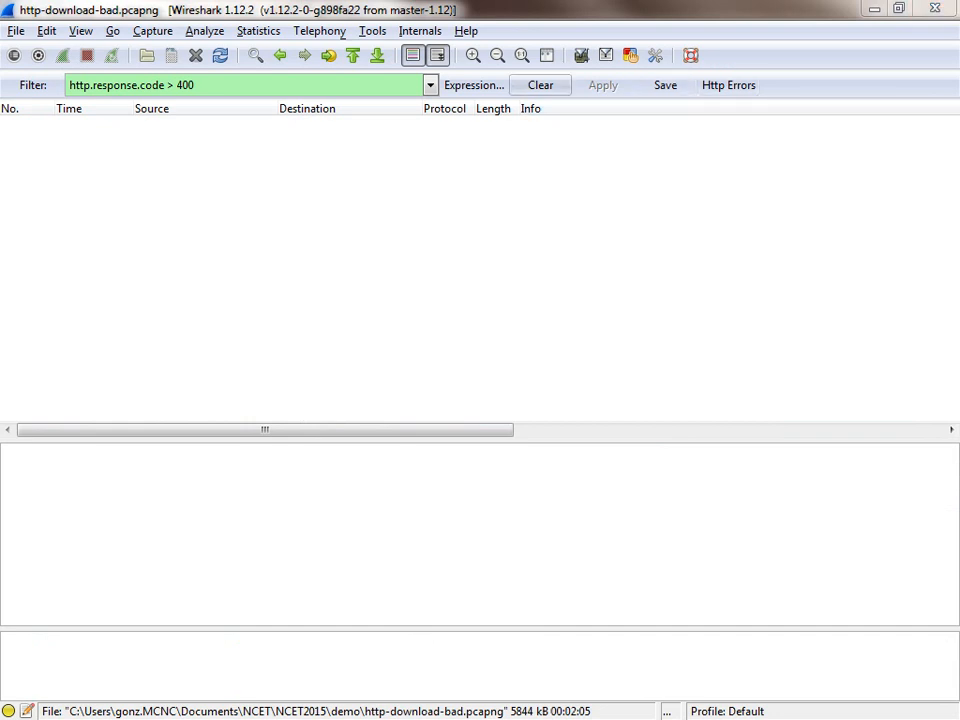
# Step: Clear the display filter in http-download-bad.pcapng, and review the coloring rules behind the highlighted packets, closing them without changes
pyautogui.click(540, 85)
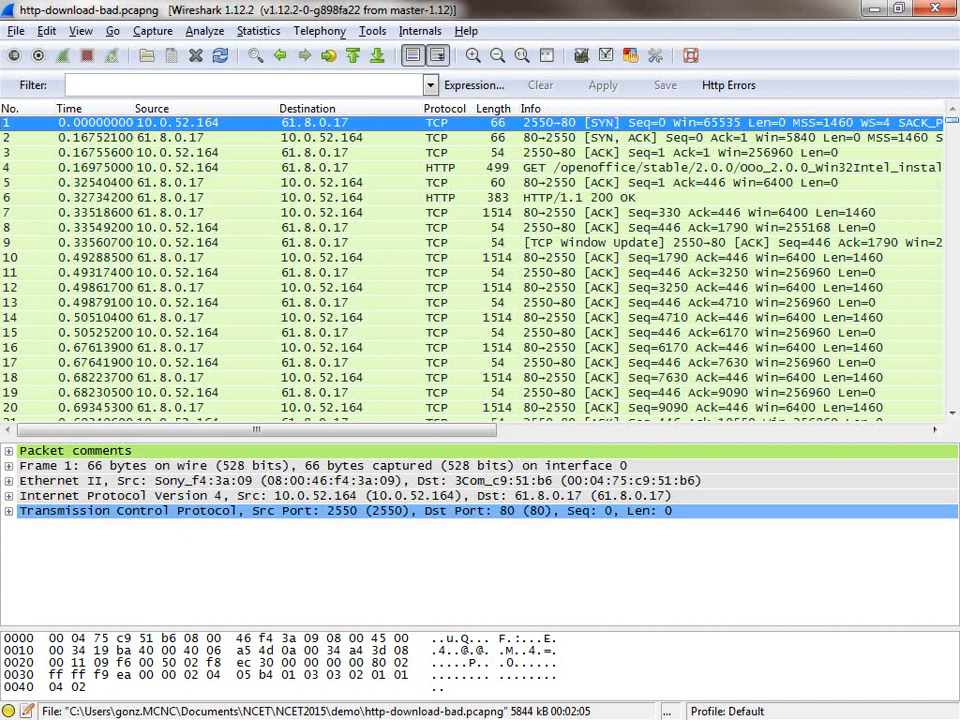
pyautogui.moveTo(952, 120); pyautogui.dragTo(952, 229)
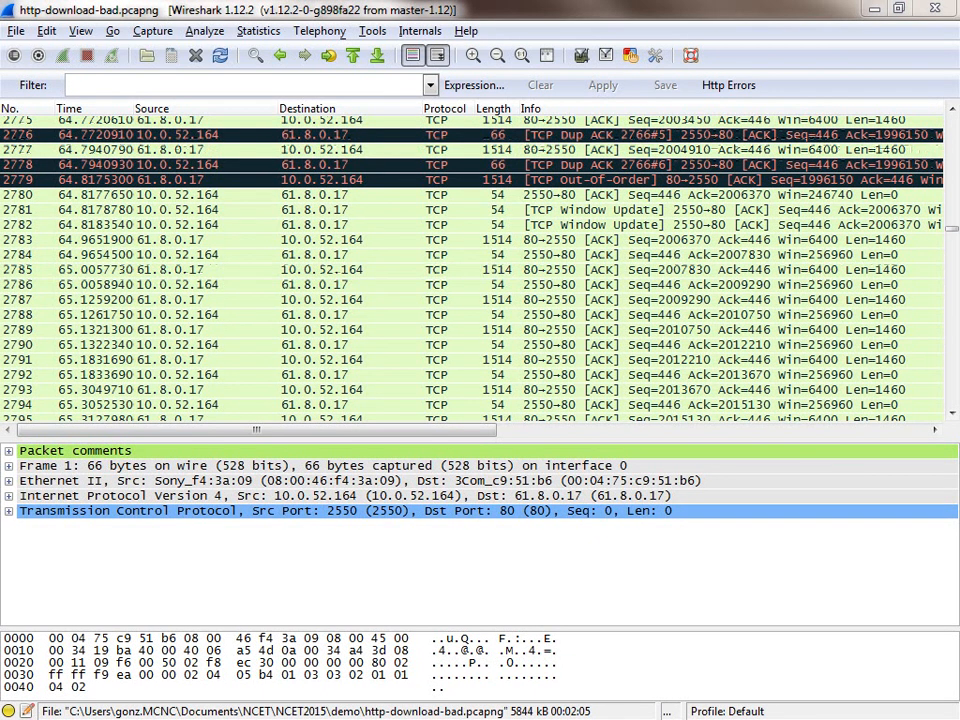
pyautogui.moveTo(0, 200); pyautogui.dragTo(474, 142)
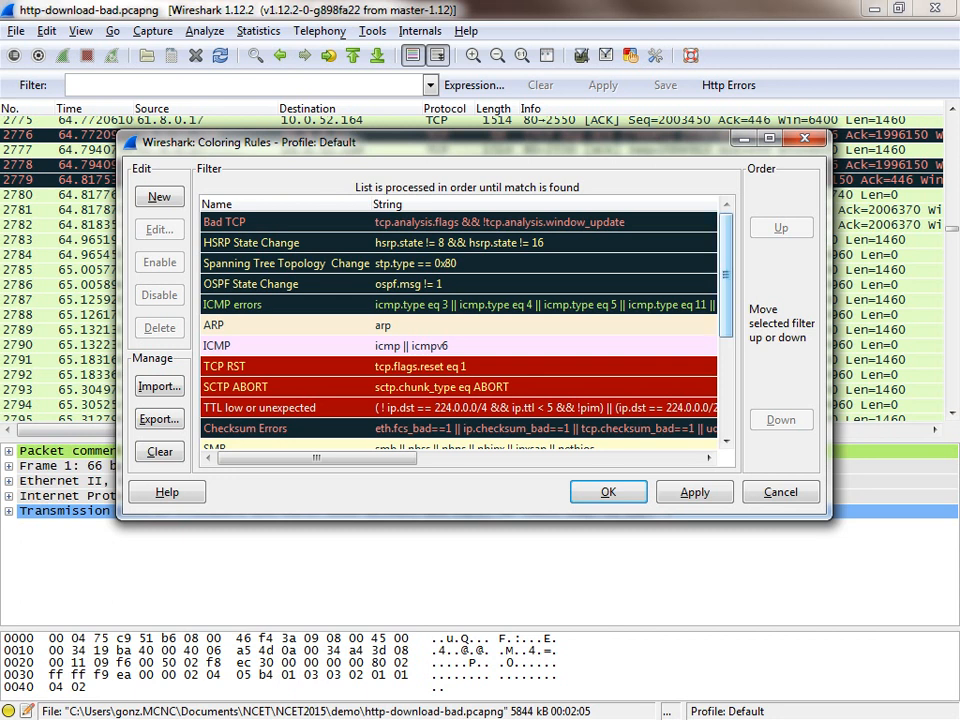
pyautogui.scroll(-3, 460, 330)
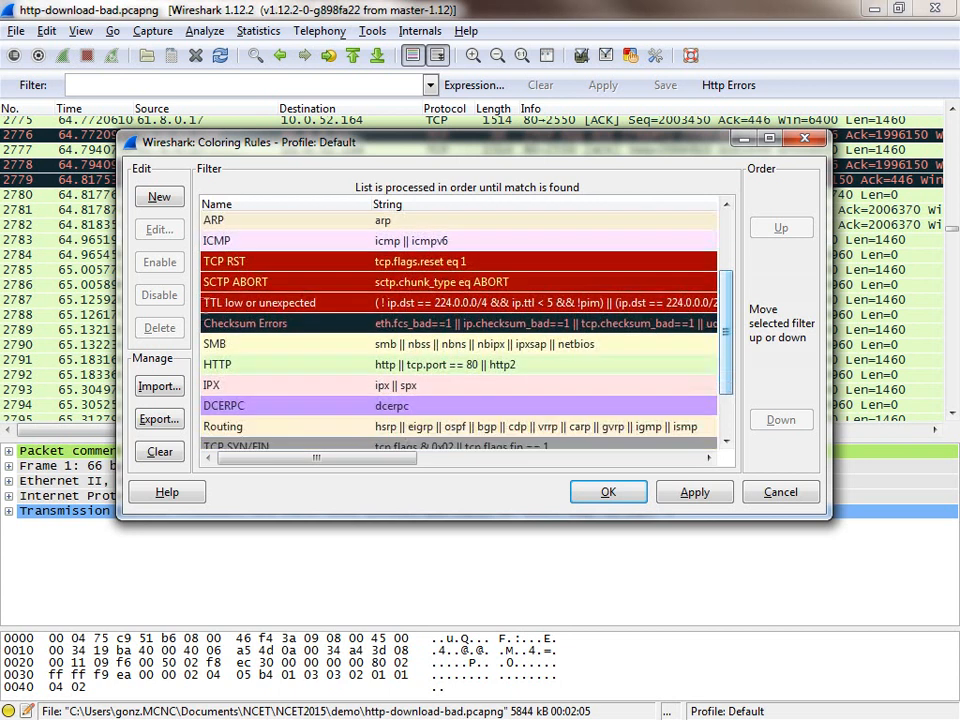
pyautogui.scroll(3, 460, 330)
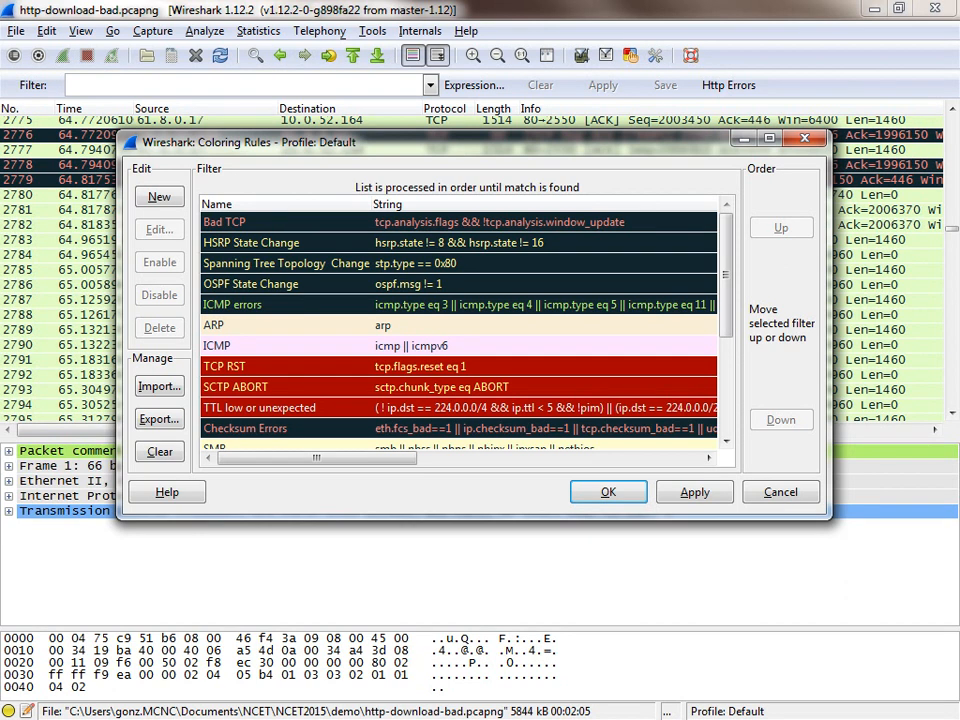
pyautogui.click(780, 492)
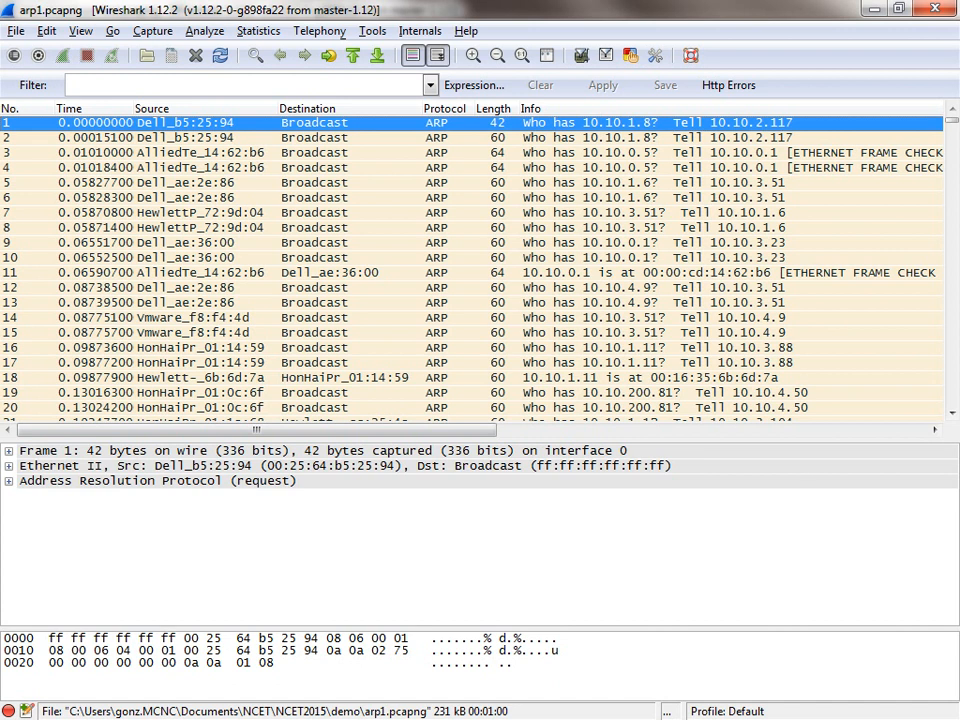
# Step: Skim the broadcast requests and replies across arp1.pcapng, and return to the first packet
pyautogui.scroll(-8, 470, 265)
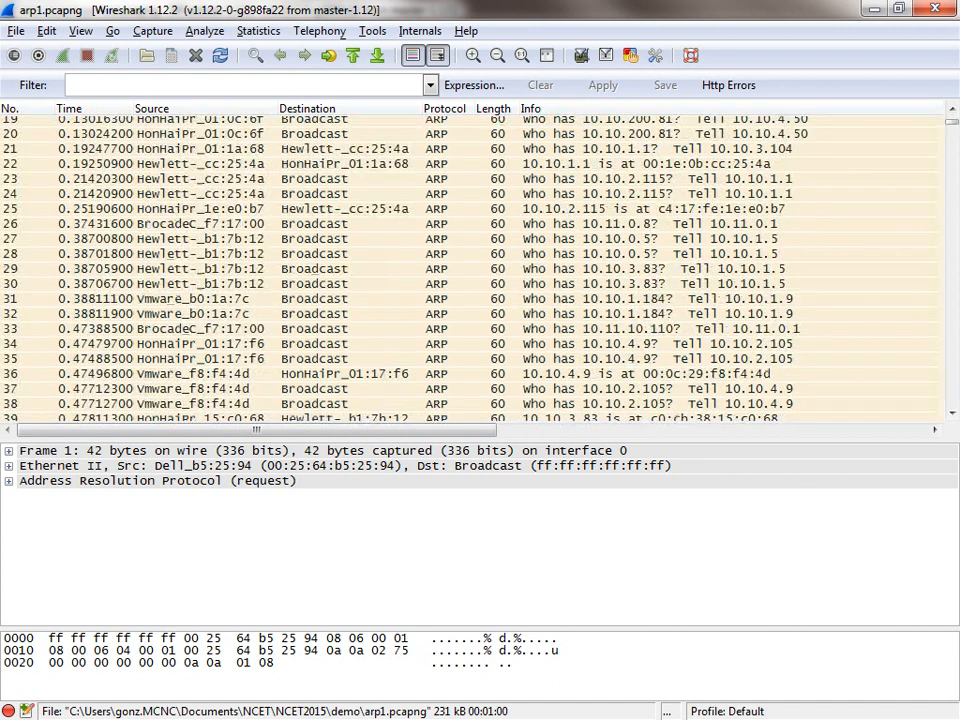
pyautogui.scroll(-20, 470, 265)
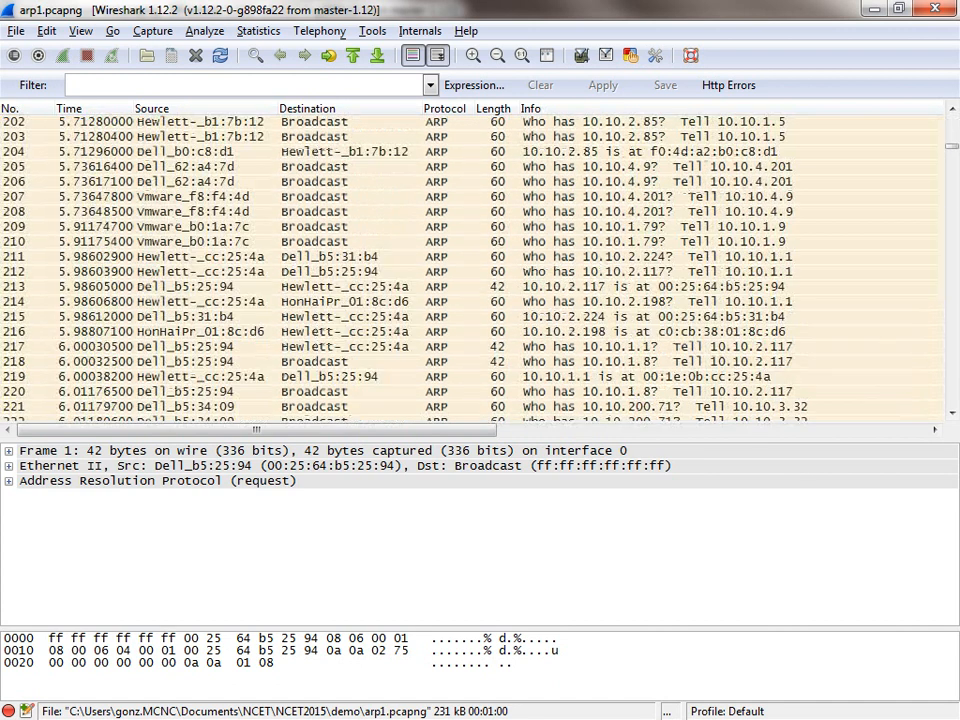
pyautogui.scroll(-20, 470, 265)
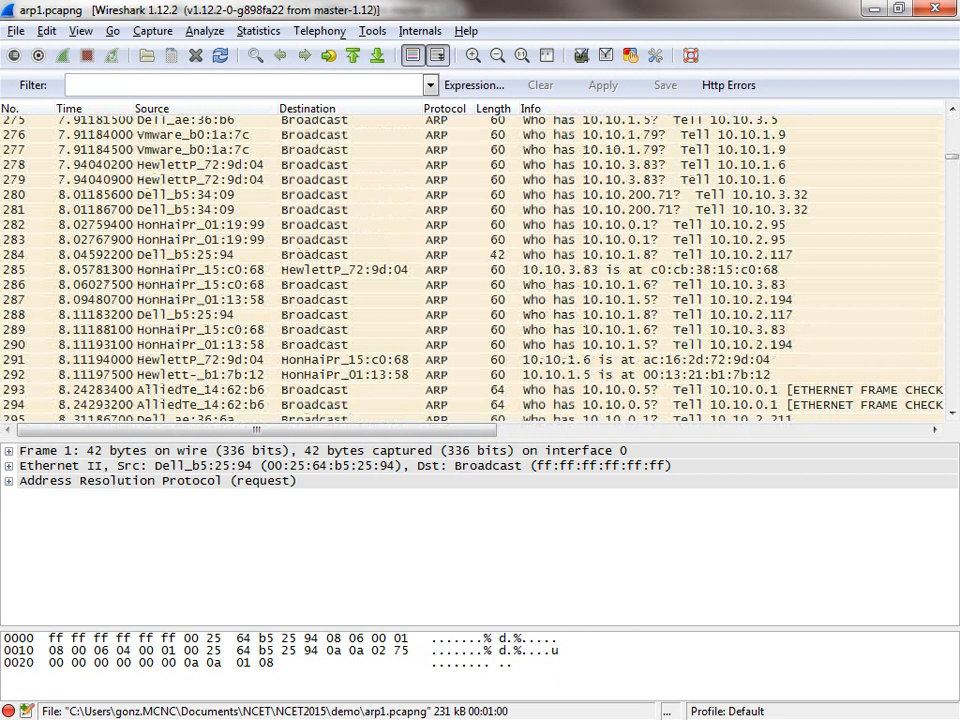
pyautogui.scroll(-20, 470, 265)
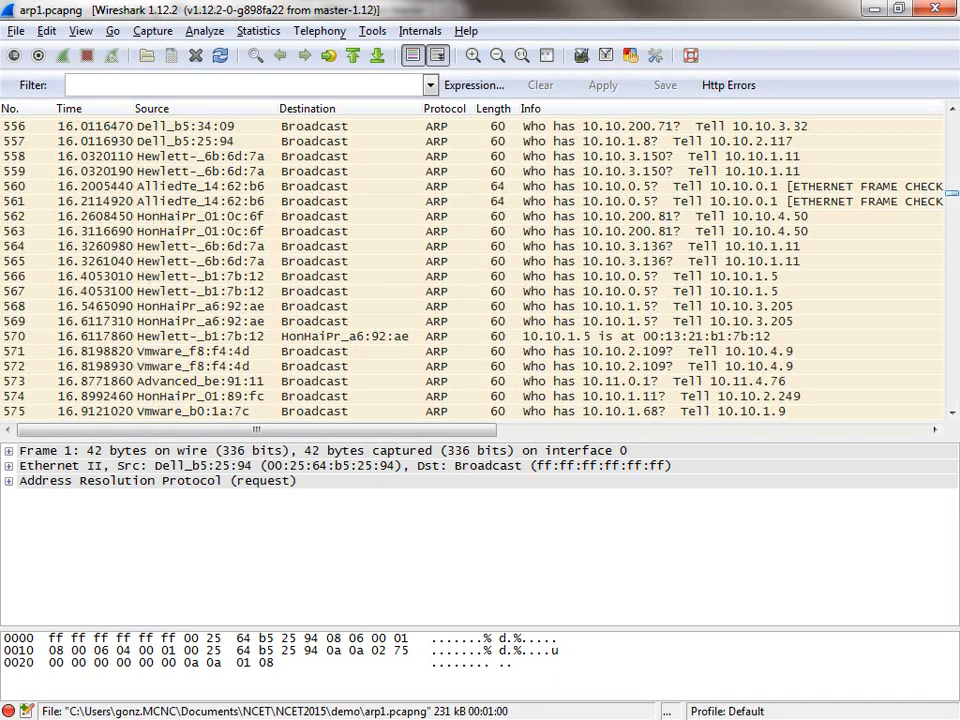
pyautogui.scroll(-20, 470, 265)
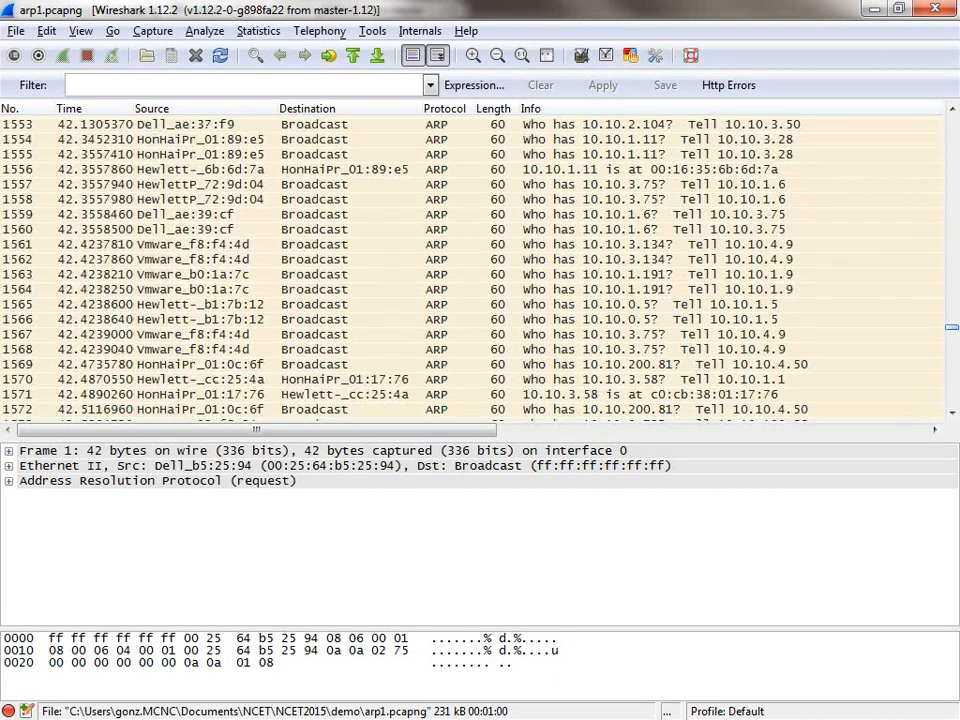
pyautogui.scroll(20, 470, 265)
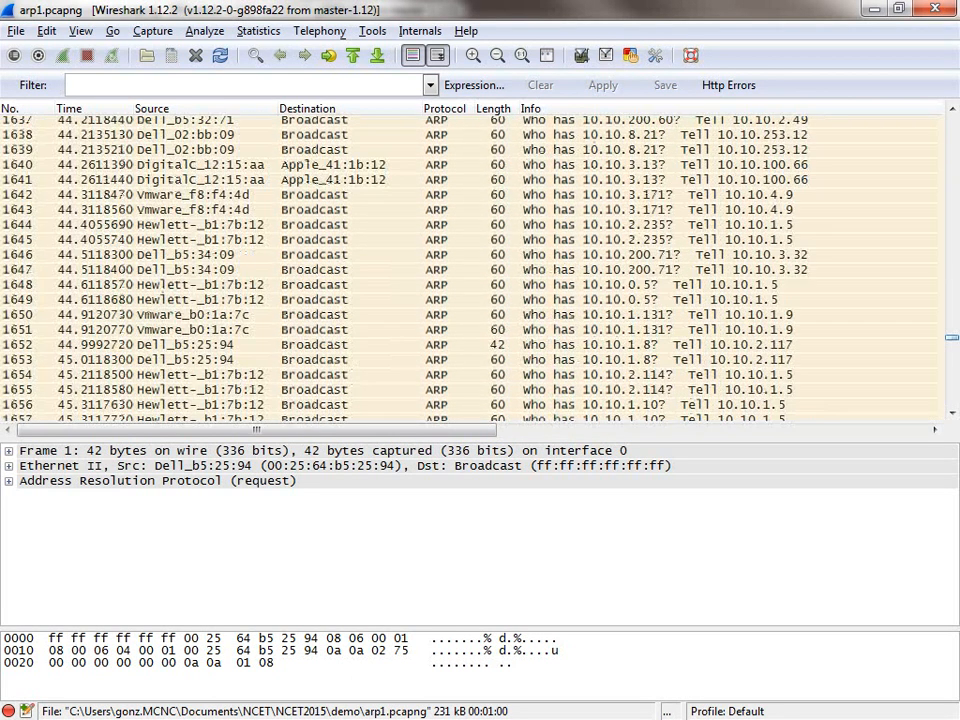
pyautogui.scroll(20, 470, 265)
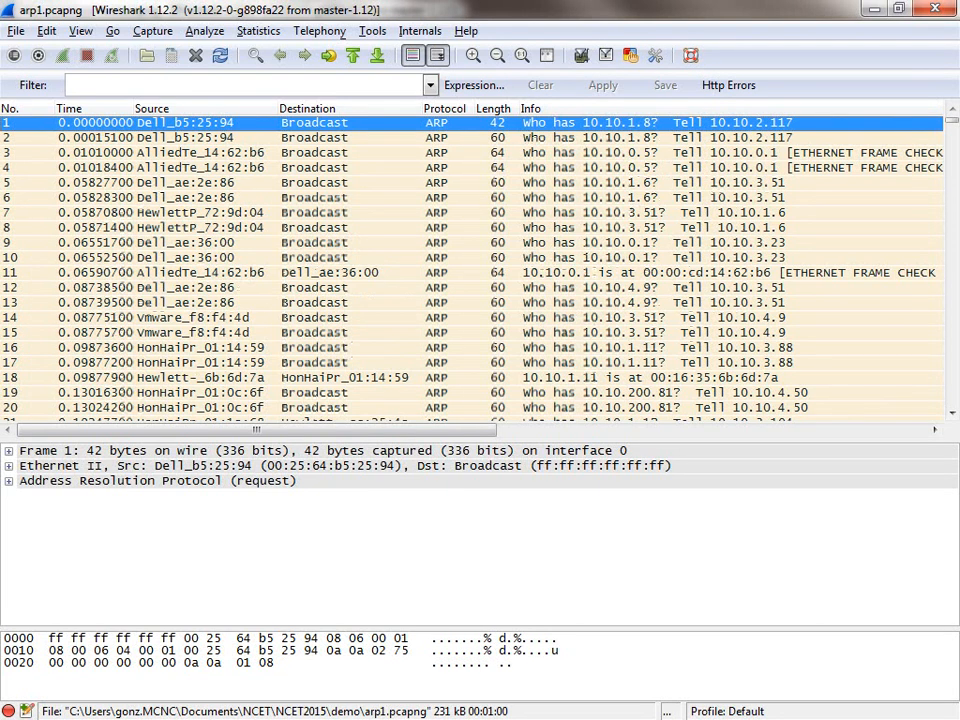
# Step: Examine the opening packets of arp1.pcapng closely, comparing which hosts send ARP requests, which addresses they ask for and which get replies
pyautogui.scroll(-6, 470, 265)
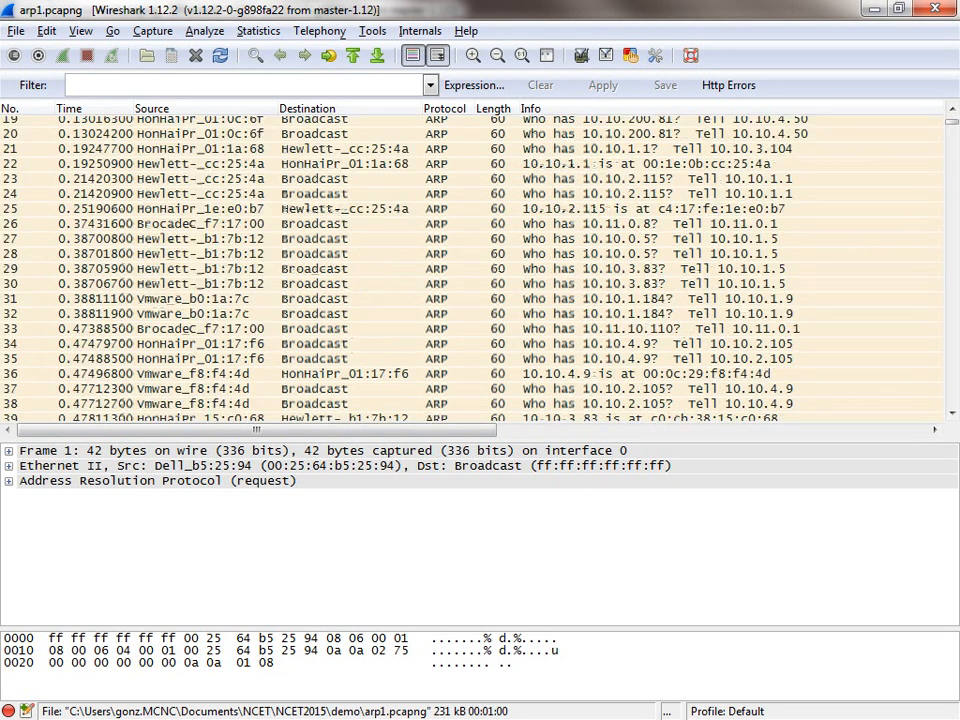
pyautogui.scroll(-12, 470, 265)
pyautogui.scroll(-6, 470, 265)
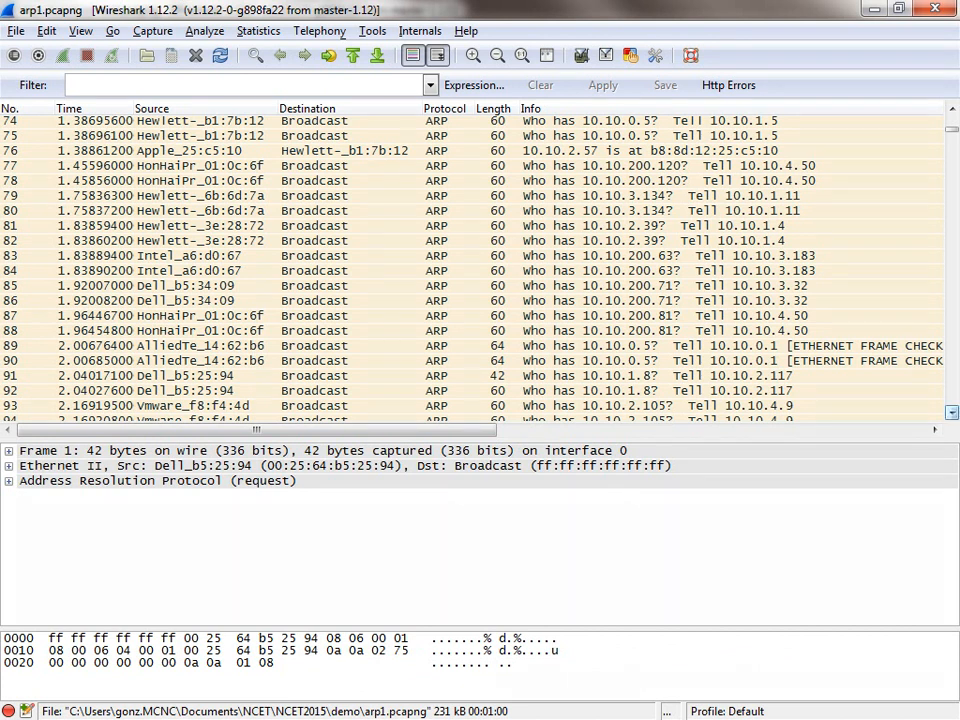
pyautogui.scroll(-7, 951, 411)
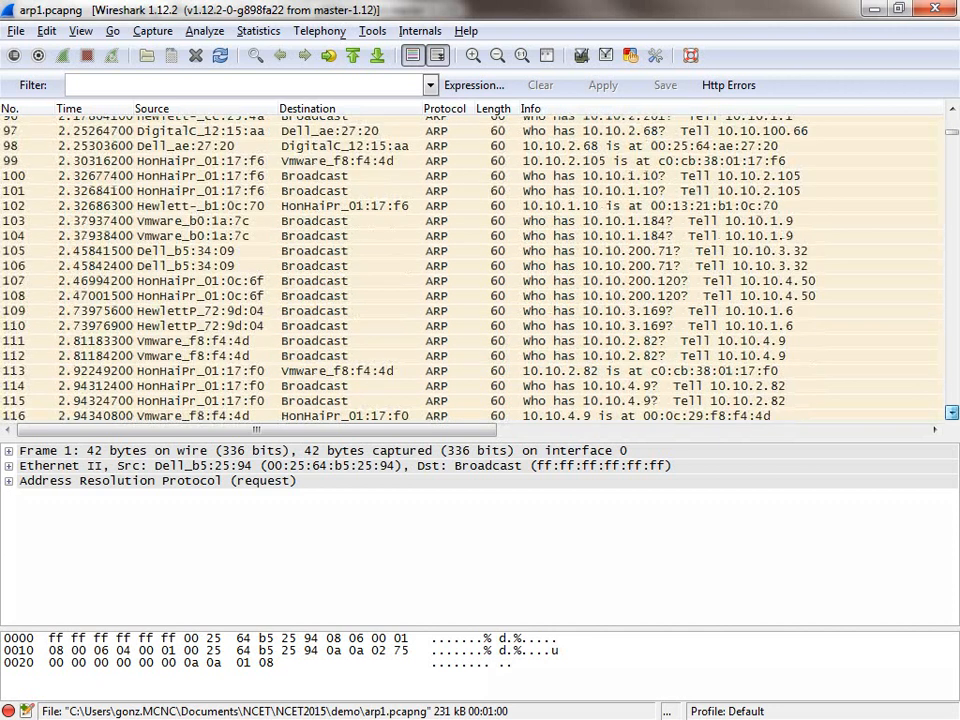
pyautogui.scroll(-5, 951, 411)
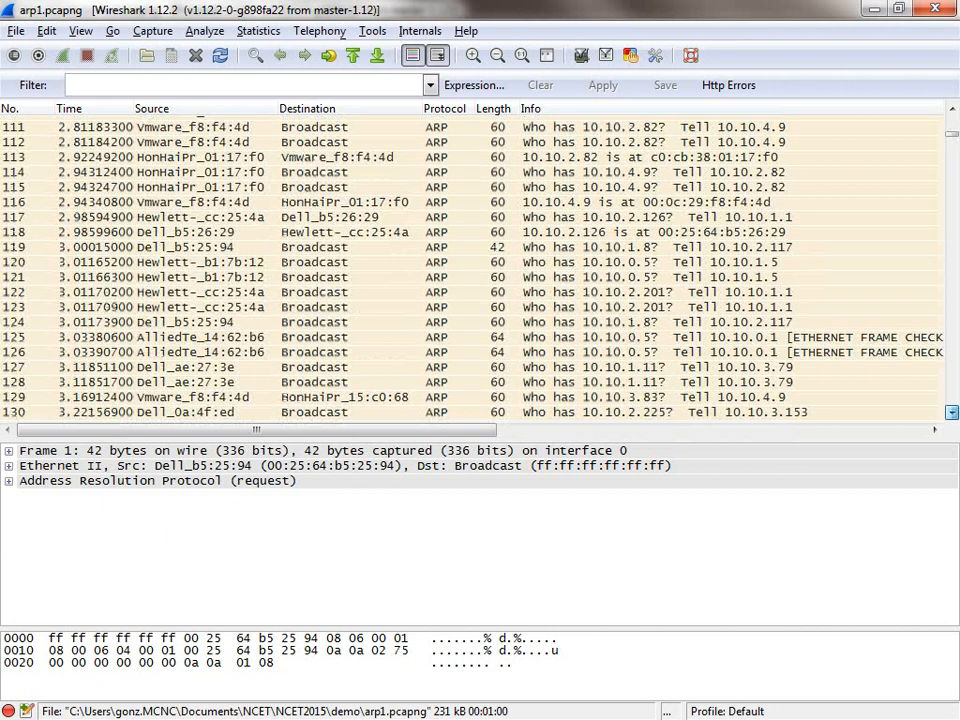
pyautogui.scroll(-5, 951, 411)
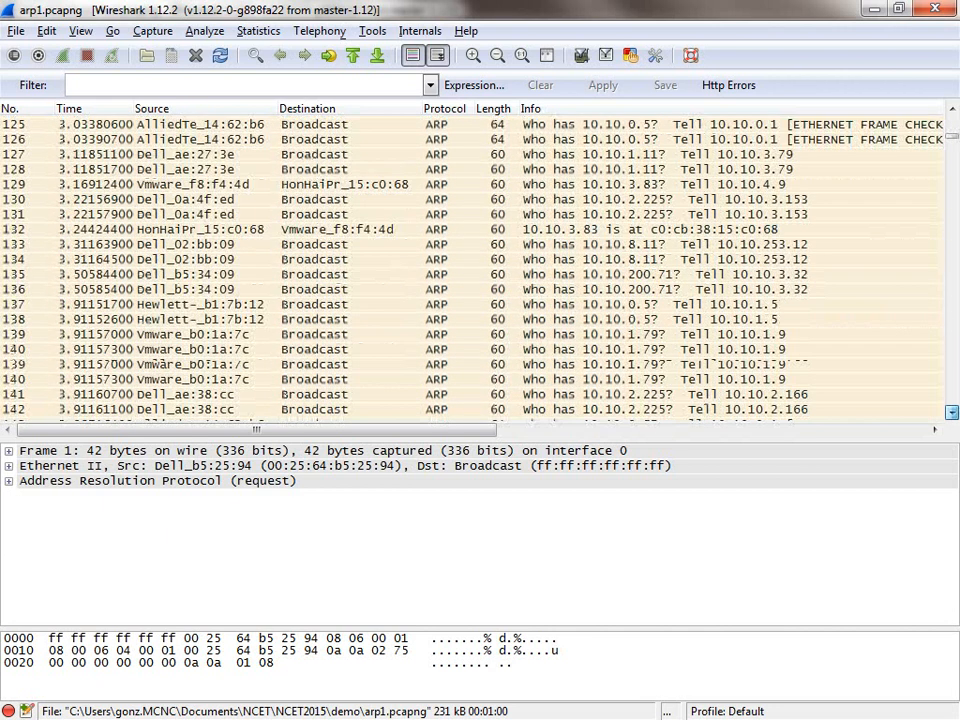
pyautogui.scroll(-2, 951, 411)
pyautogui.scroll(-2, 951, 411)
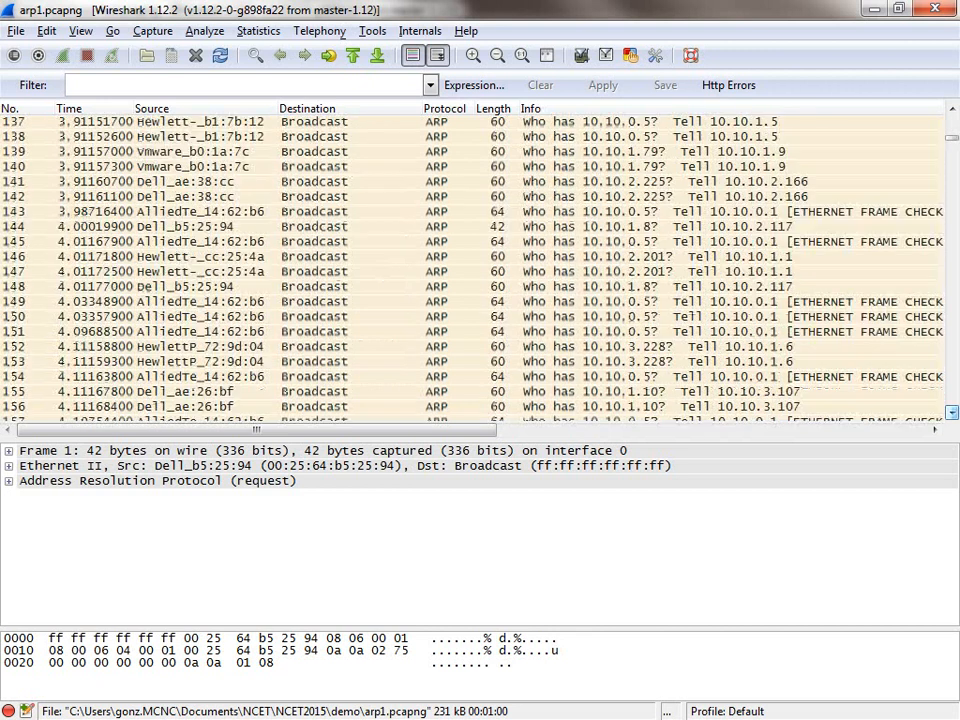
pyautogui.scroll(-2, 951, 411)
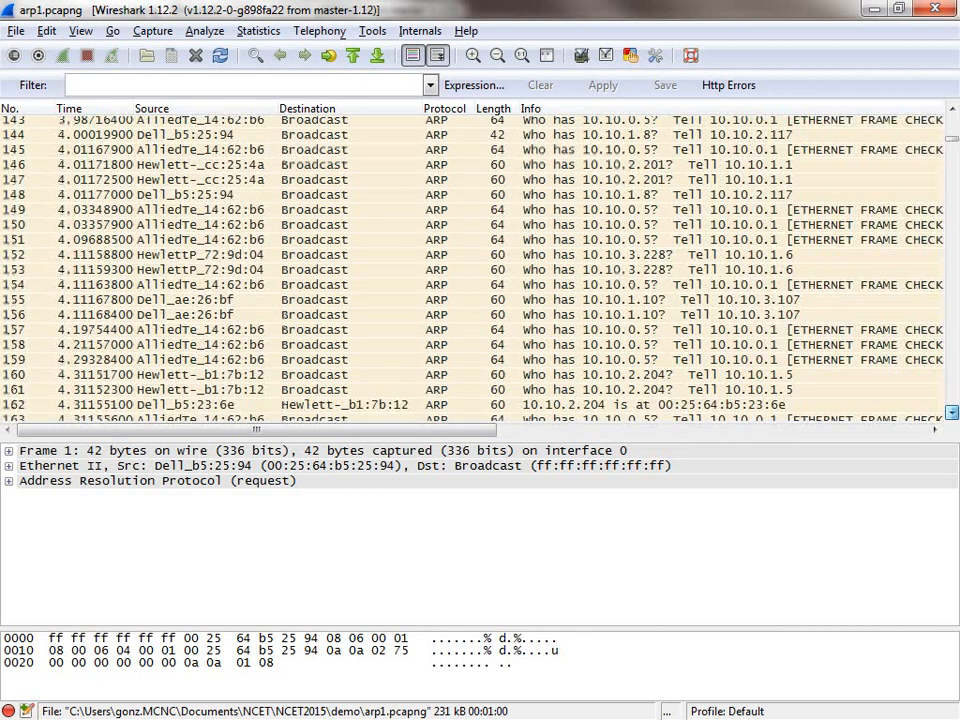
pyautogui.scroll(-2, 951, 411)
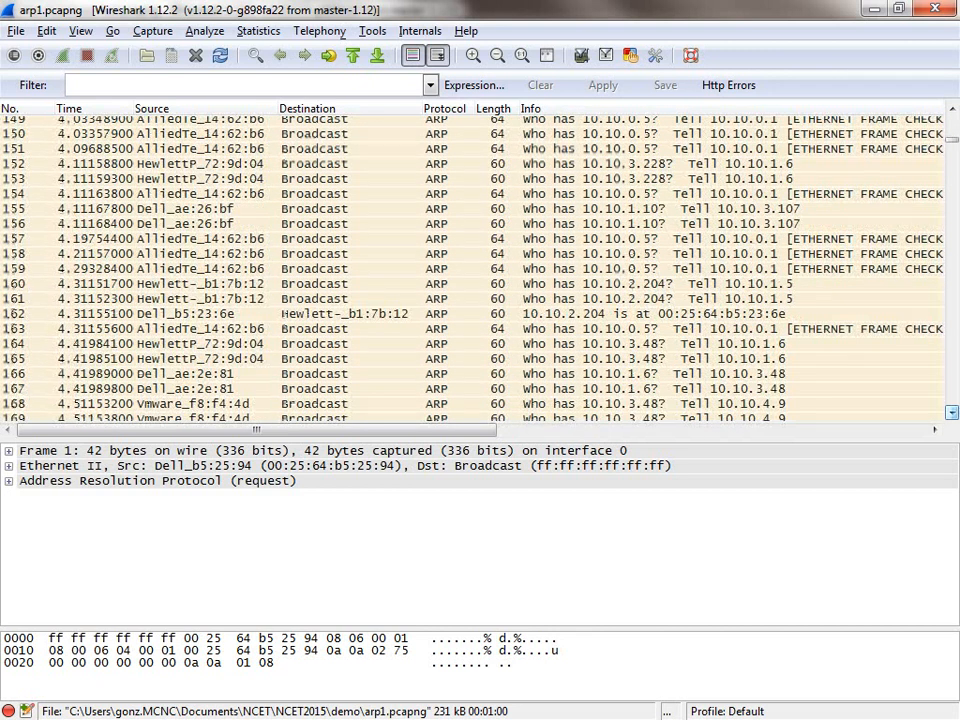
pyautogui.scroll(-1, 951, 411)
pyautogui.scroll(-2, 951, 411)
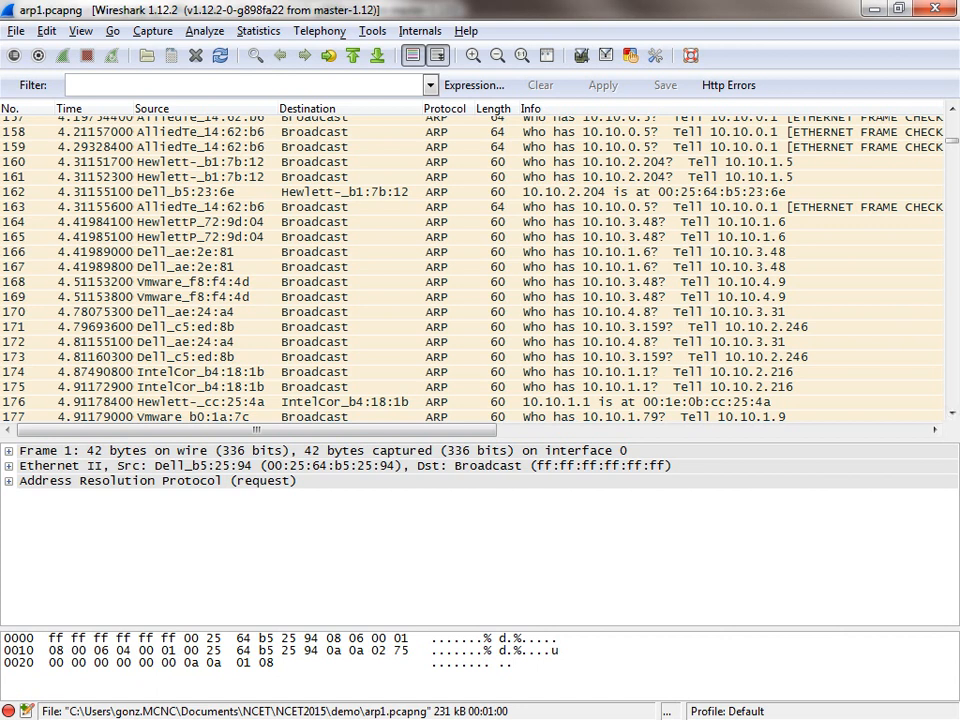
# Step: Check the packets from about 5 to 14 seconds in arp1.pcapng for unusual request targets and gratuitous ARP
pyautogui.scroll(-20, 472, 266)
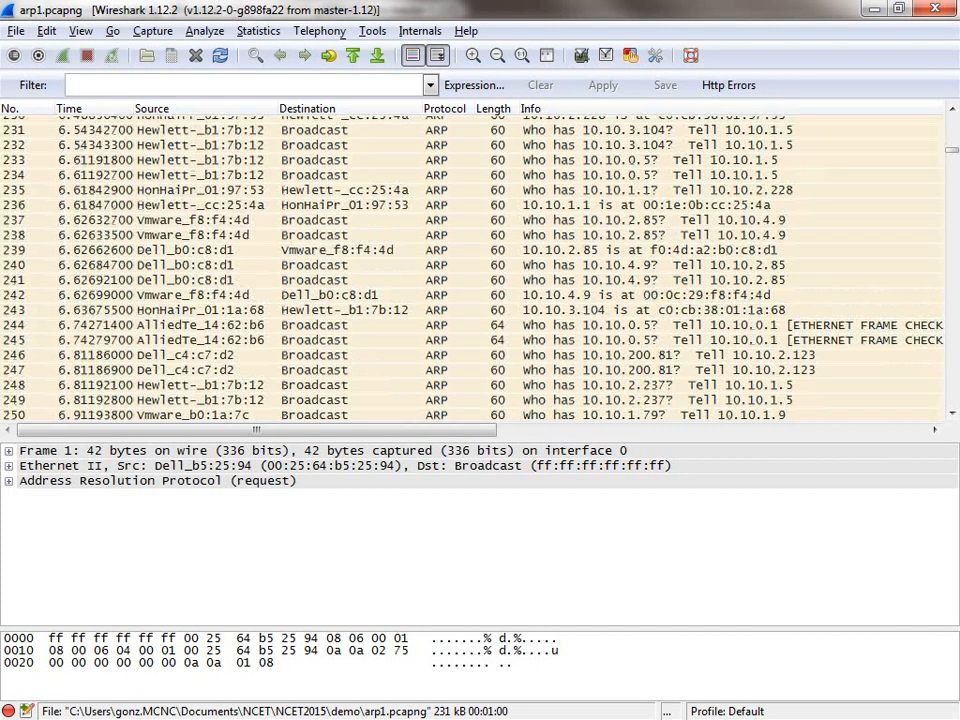
pyautogui.scroll(-20, 472, 266)
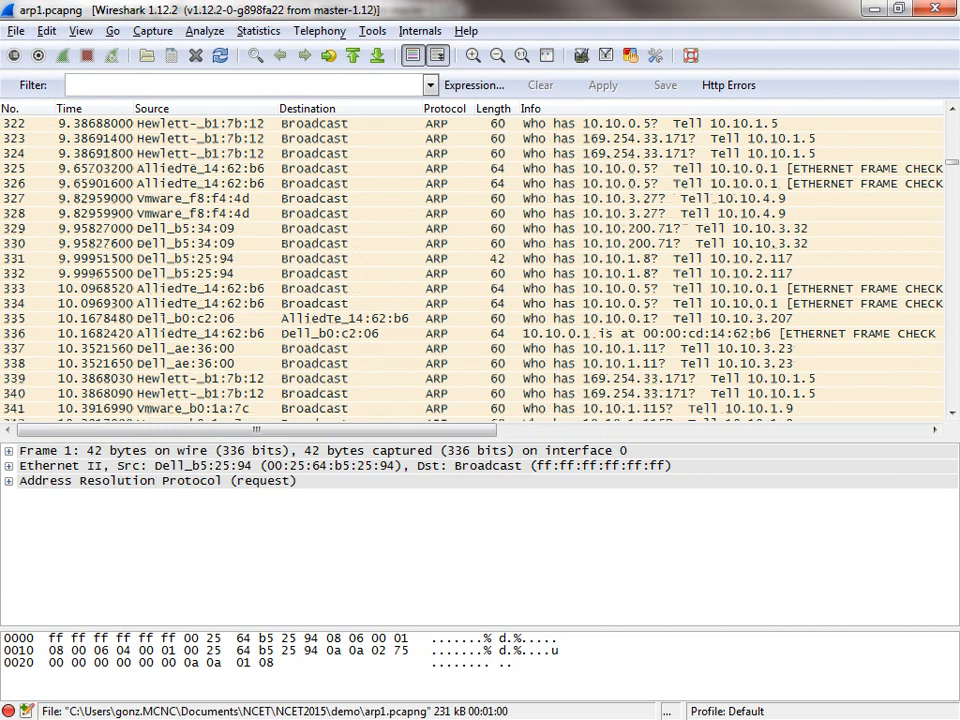
pyautogui.scroll(-6, 472, 266)
pyautogui.scroll(-12, 472, 266)
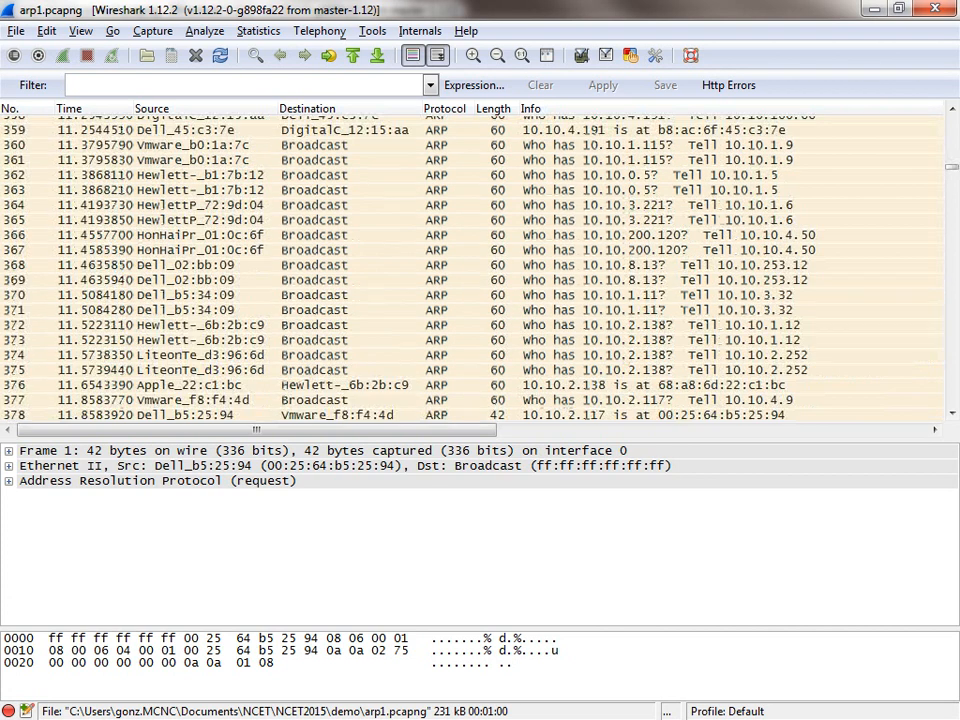
pyautogui.scroll(-6, 472, 266)
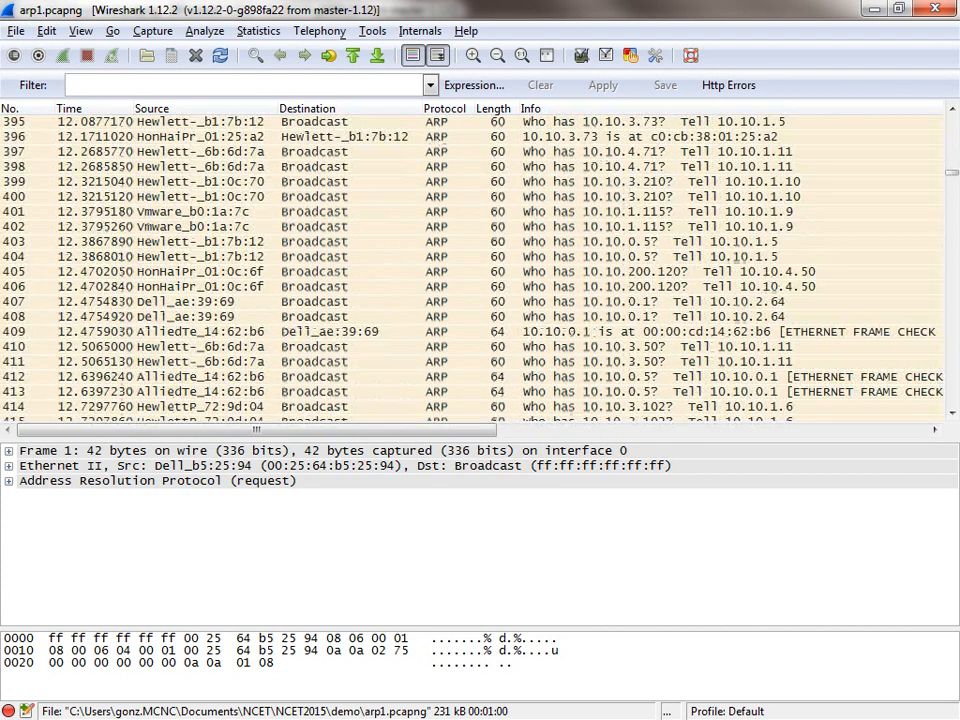
pyautogui.scroll(-6, 472, 266)
pyautogui.scroll(-12, 472, 266)
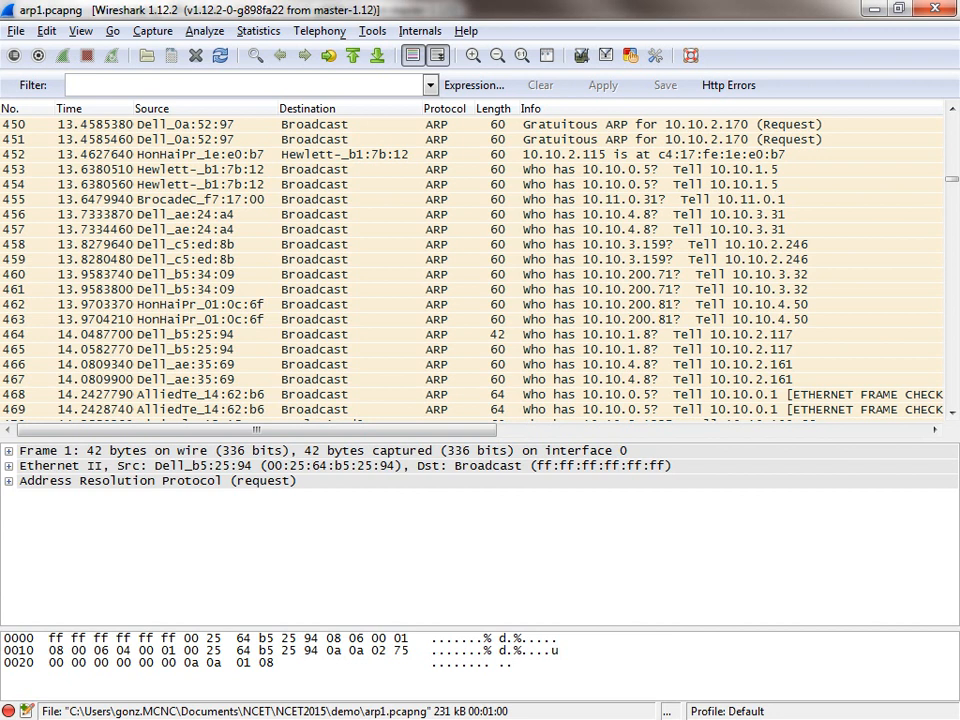
# Step: Close arp1.pcapng and apply the display filter http to the cnn.pcapng capture
pyautogui.hotkey('ctrl', 'w')
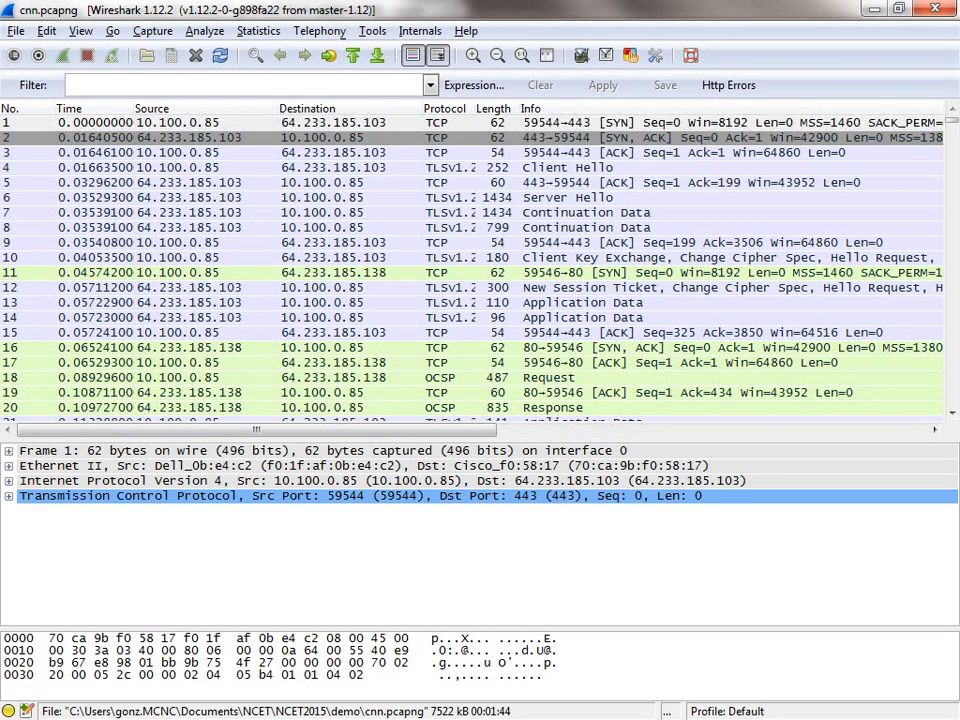
pyautogui.write('http')
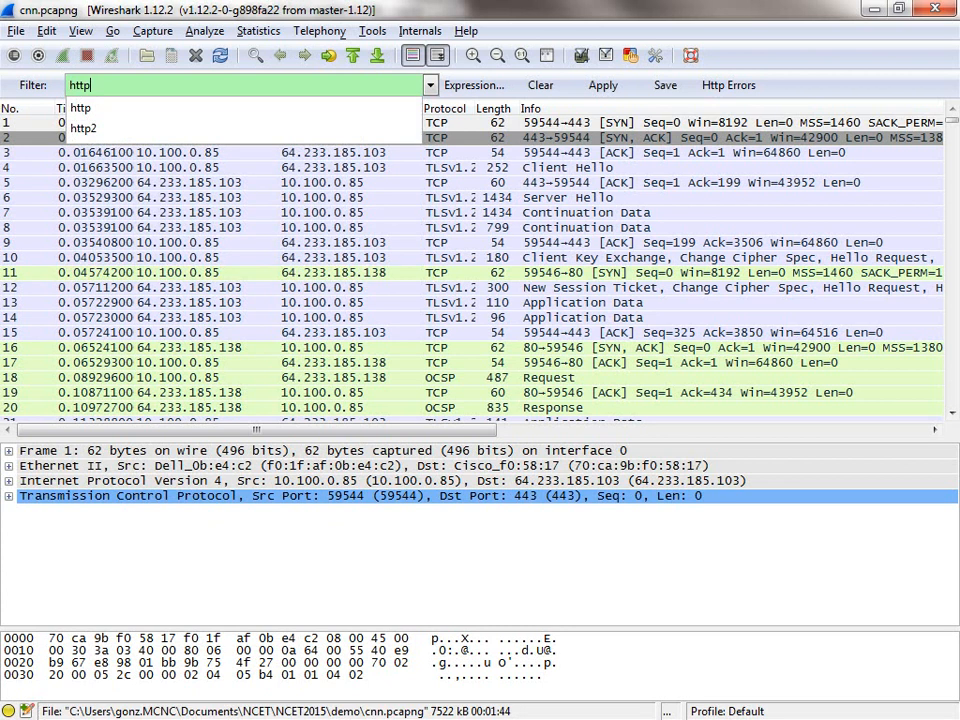
pyautogui.press('Return')
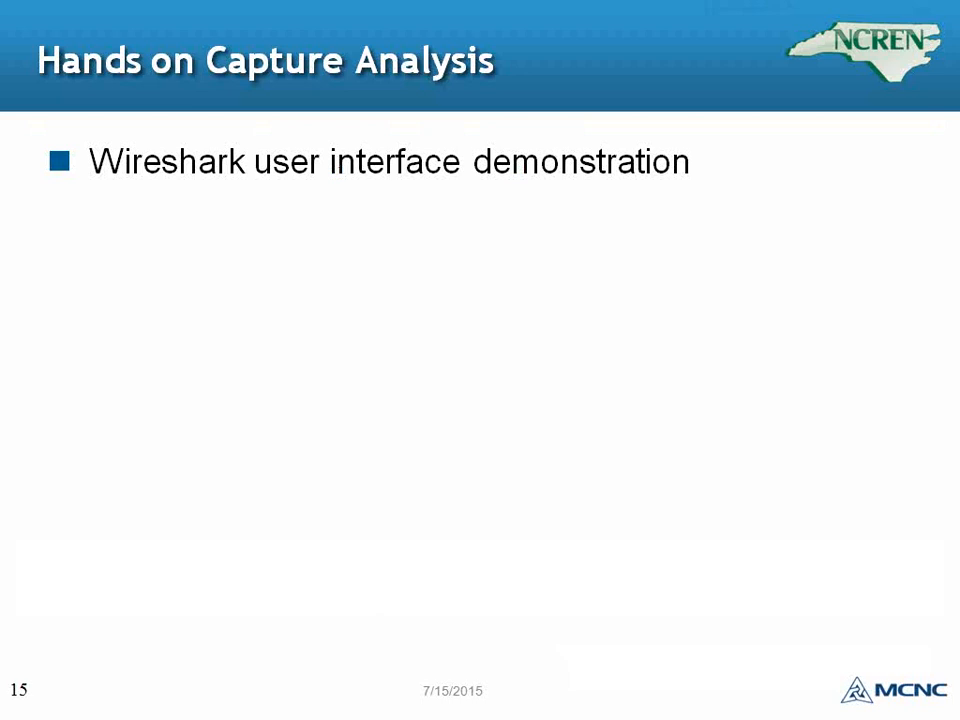
pyautogui.press('Right')
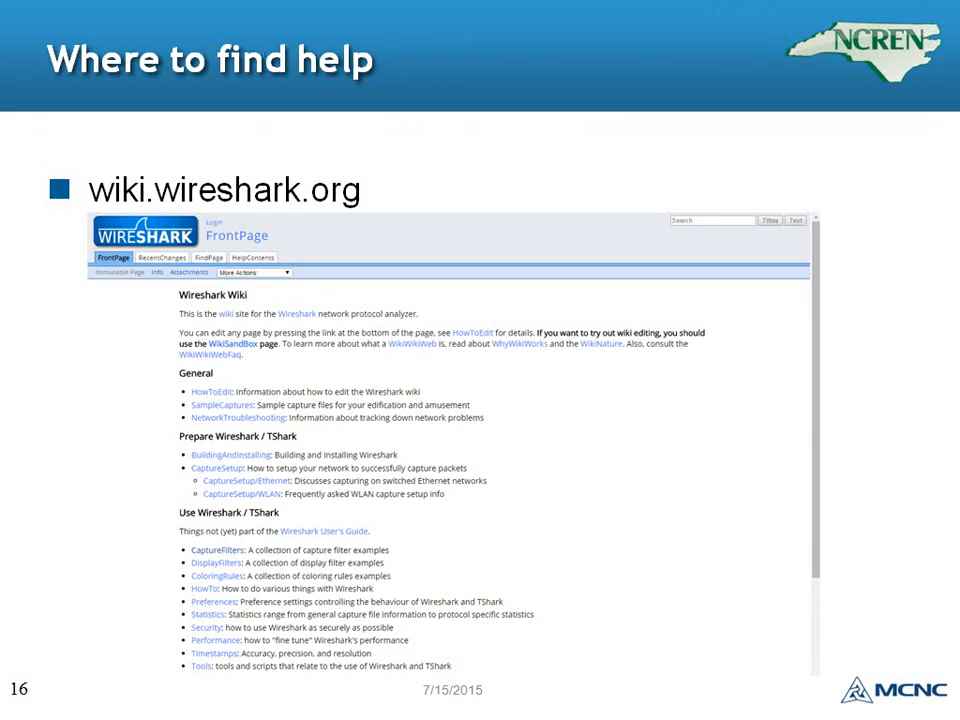